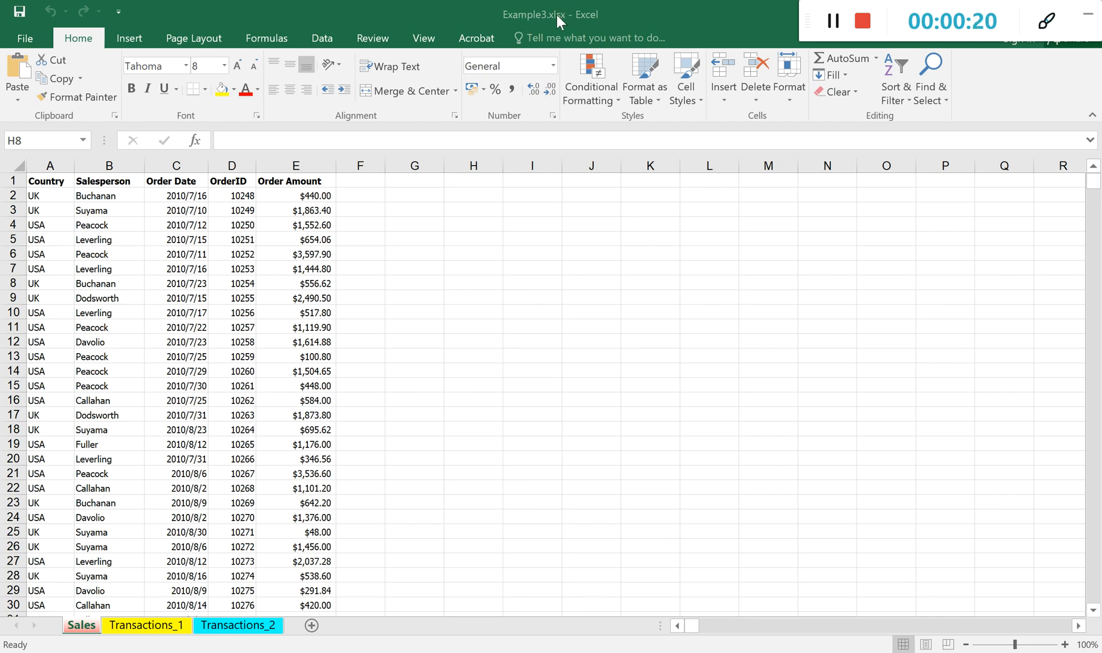
Switch to the browser and close the Example3.xlsx preview in the course files.
key("alt+Tab")
key("alt+Tab")
key("alt+Tab")
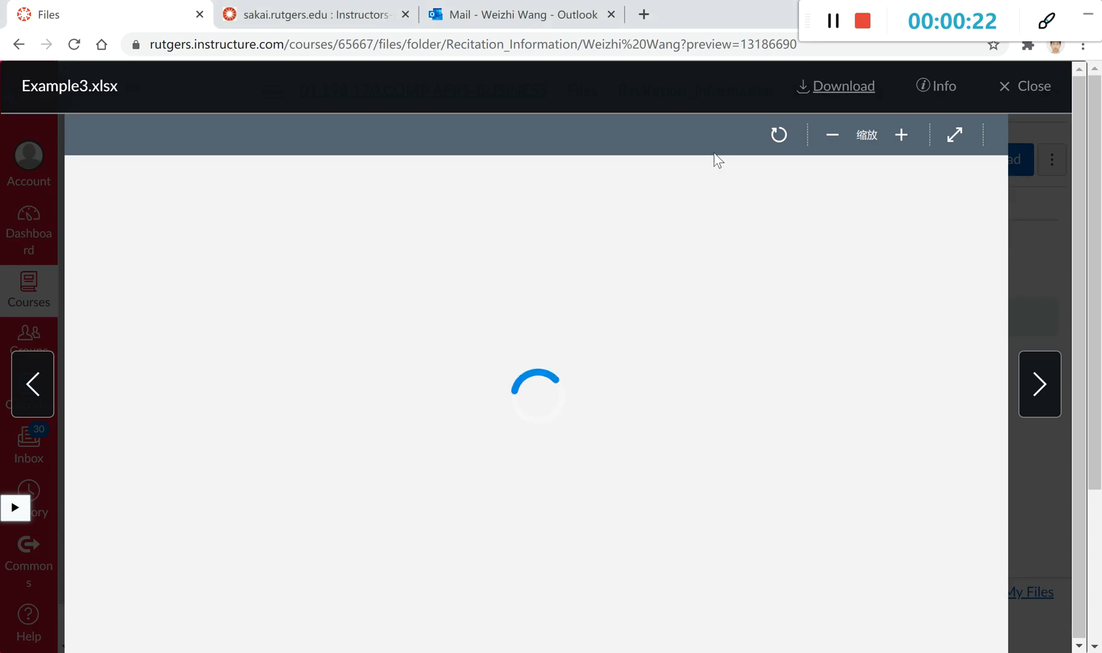
left_click(1027, 90)
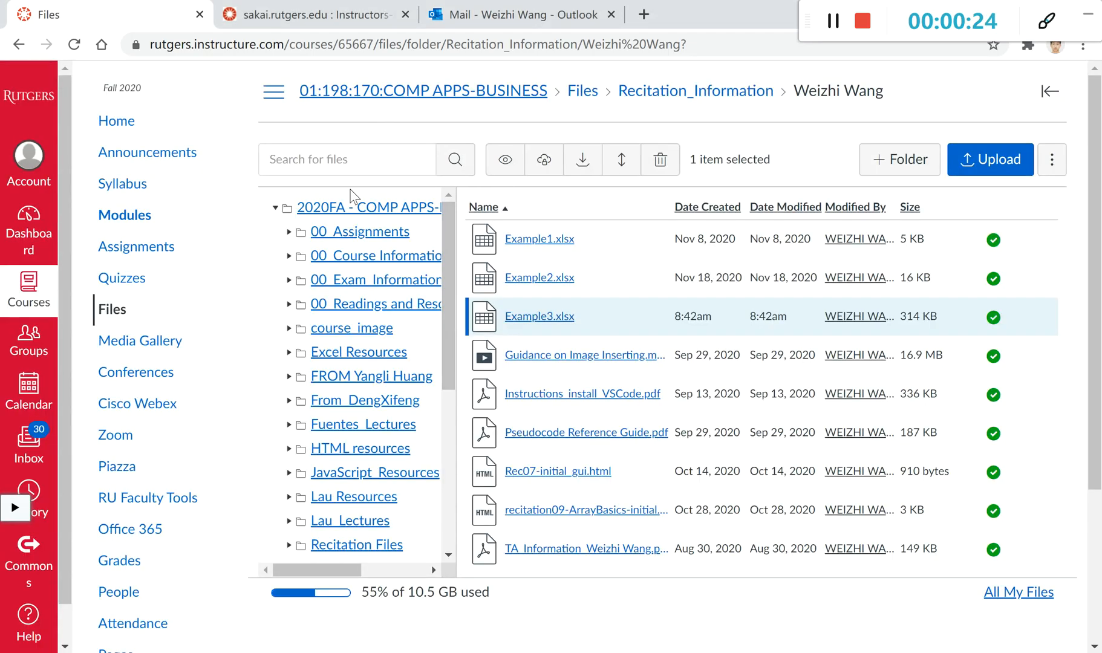
Locate Example3.xlsx in the course files by opening the Recitation_Information folder and the instructor's folder inside it.
scroll(411, 166, "down", 8)
scroll(411, 167, "up", 4)
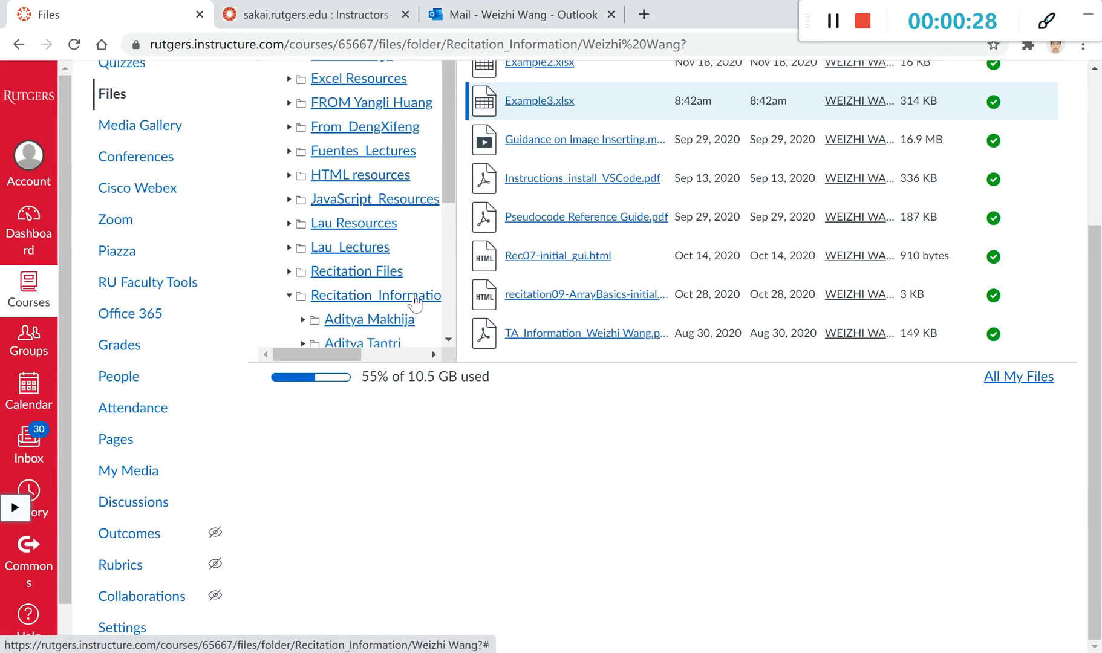
scroll(407, 275, "down", 3)
scroll(394, 286, "down", 2)
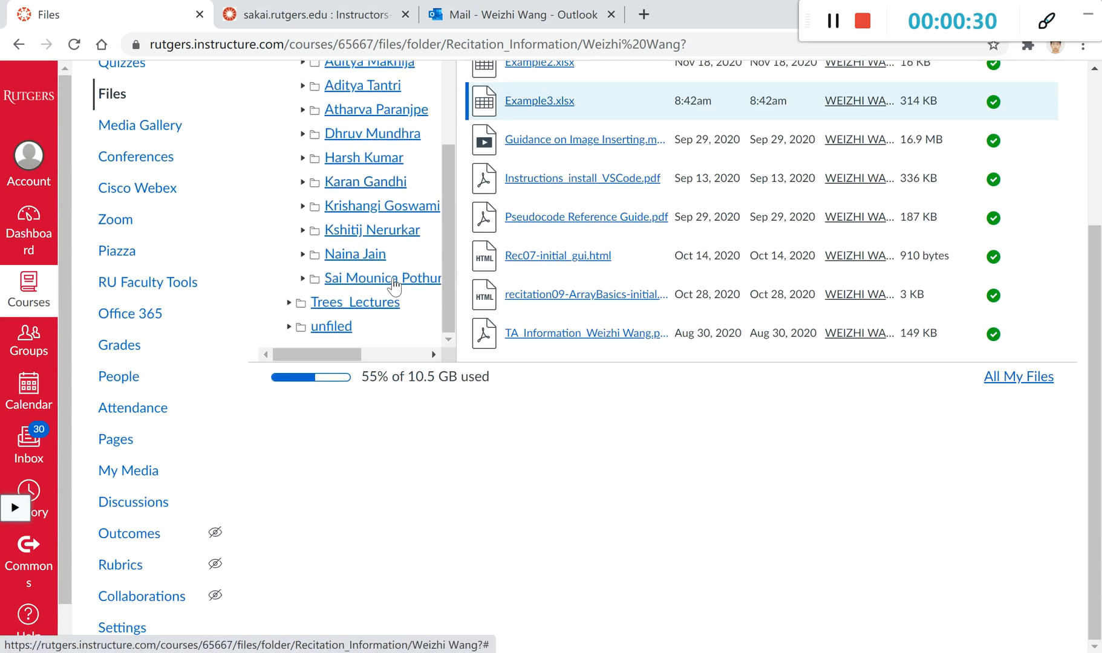
scroll(375, 232, "up", 2)
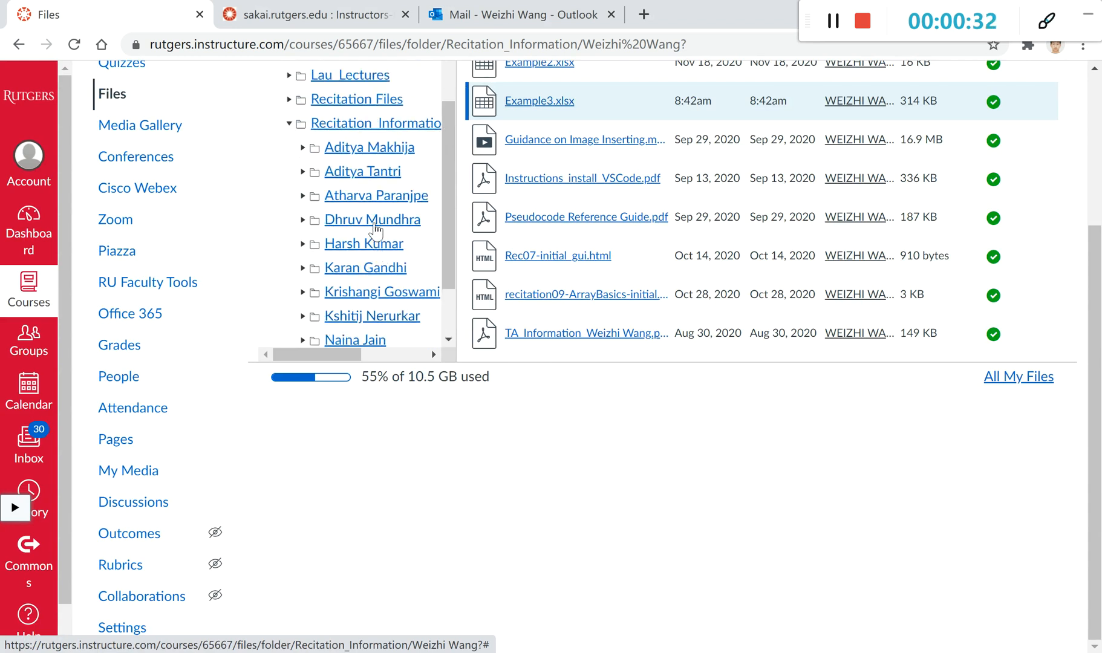
scroll(379, 257, "down", 2)
scroll(384, 230, "up", 2)
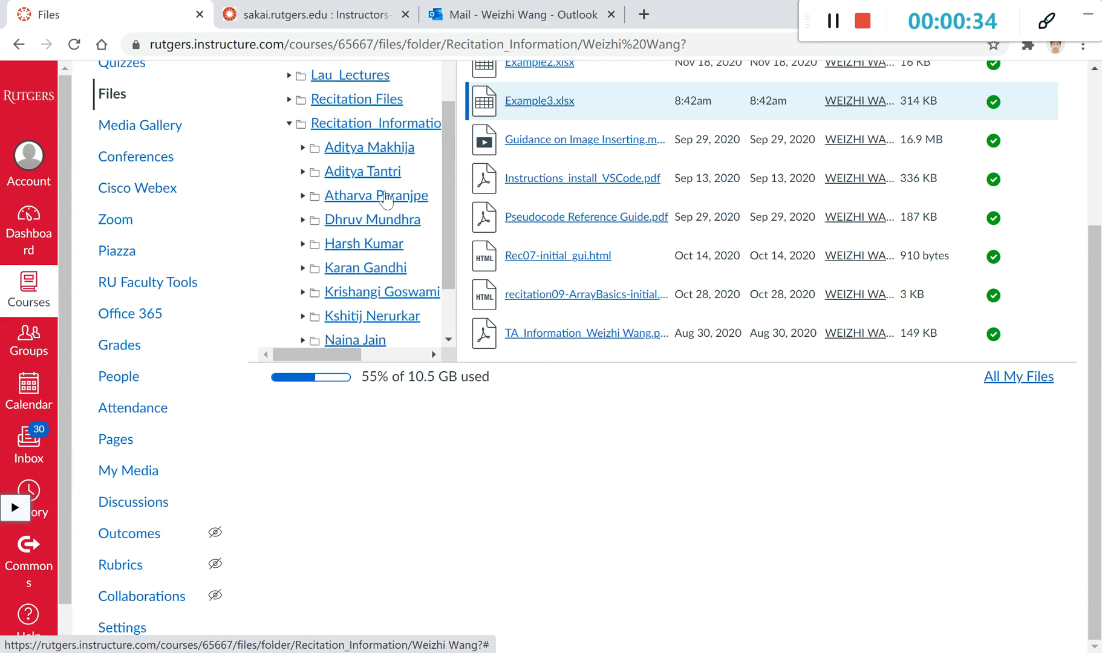
left_click(385, 124)
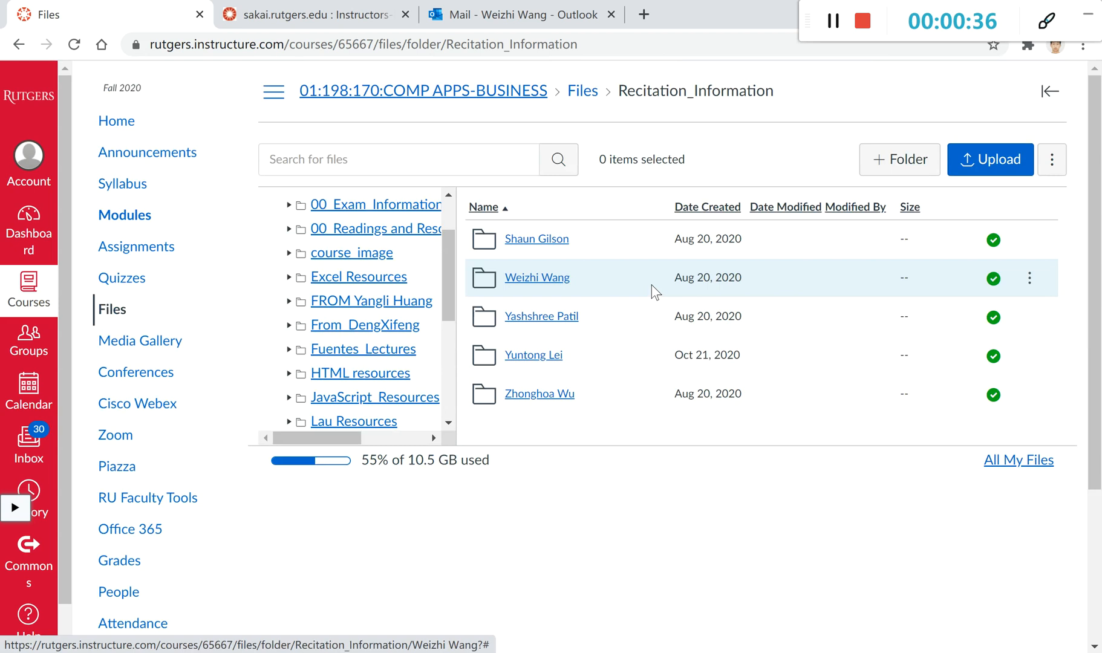
left_click(537, 278)
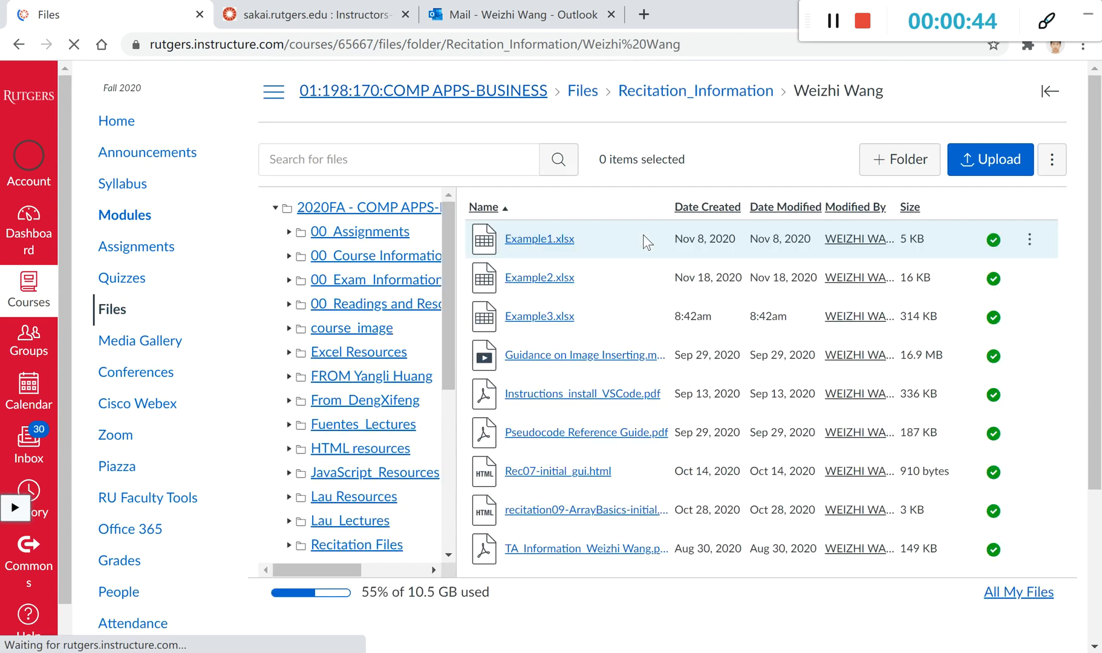
left_click(541, 316)
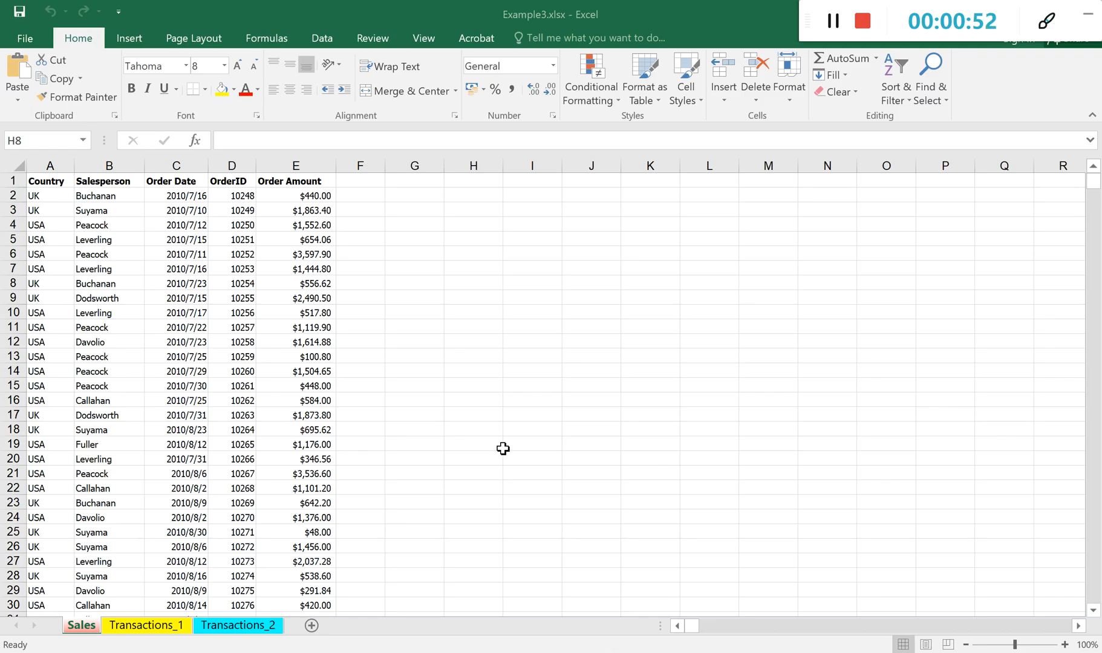
Examine the order records in columns A to E of the Sales sheet in the Example3.xlsx Excel workbook.
left_click(459, 285)
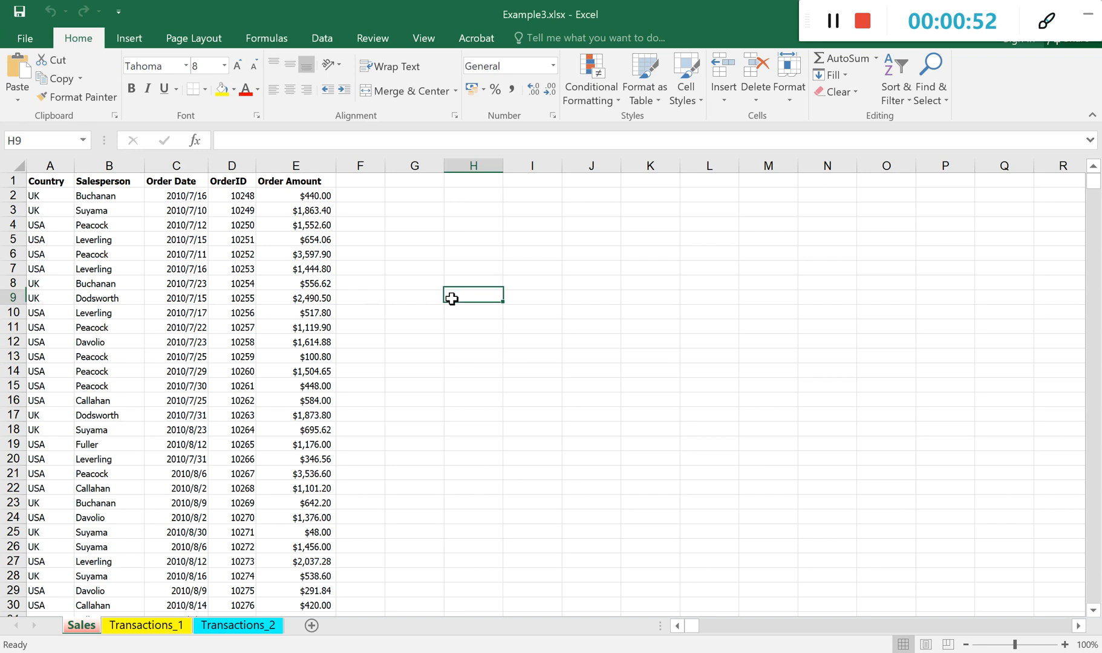
left_click_drag(36, 181, 266, 417)
left_click(801, 295)
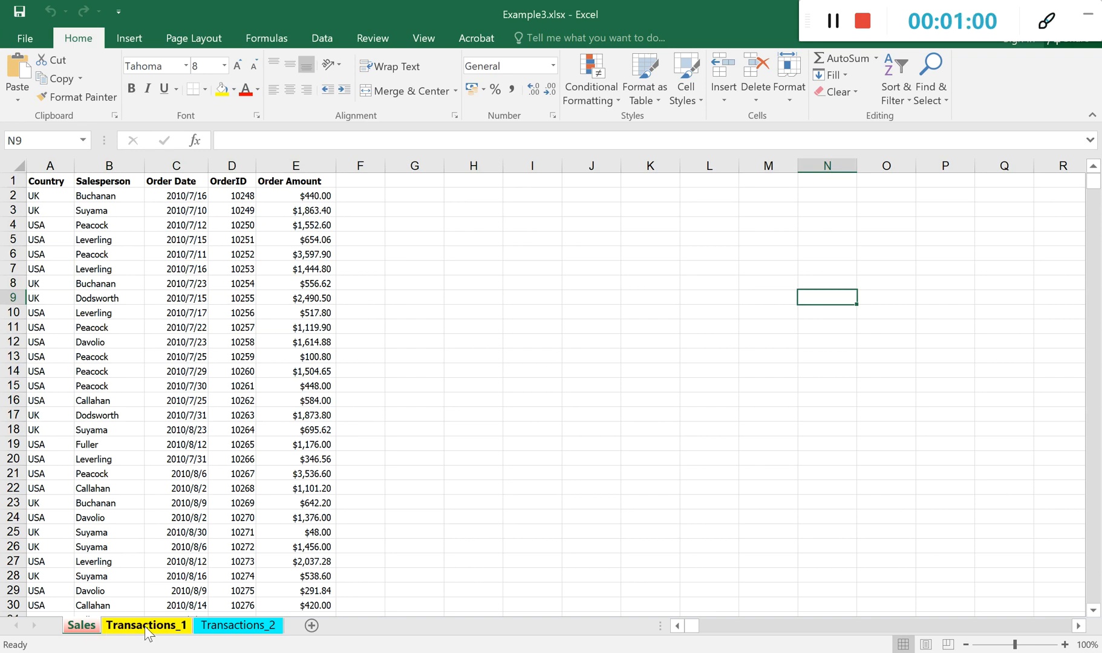
left_click(467, 309)
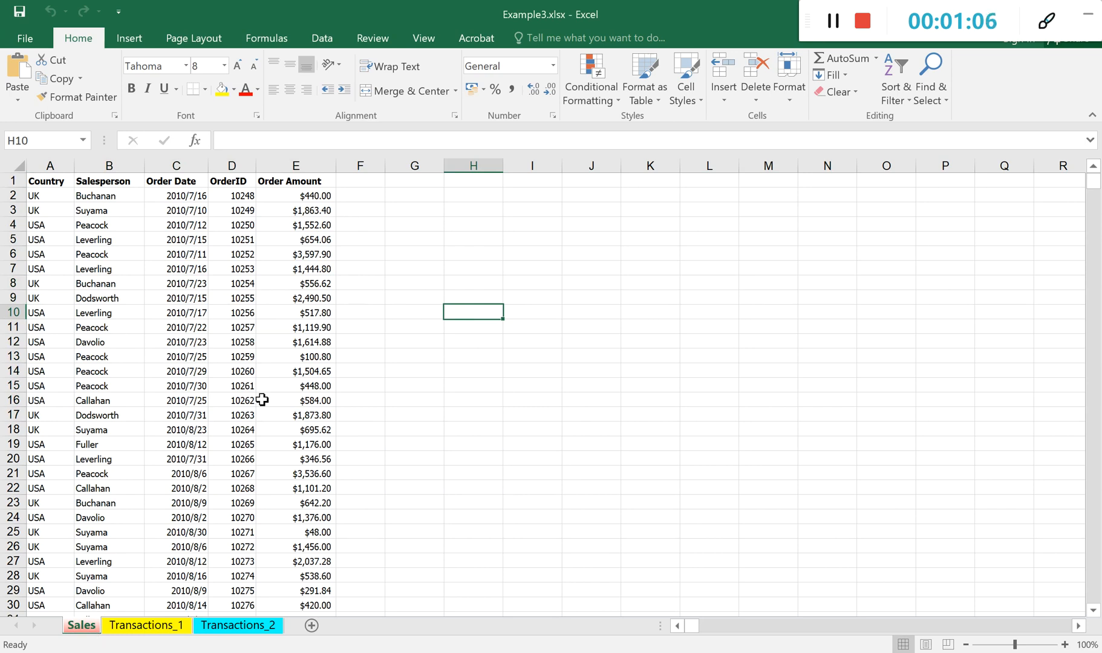
left_click(290, 300)
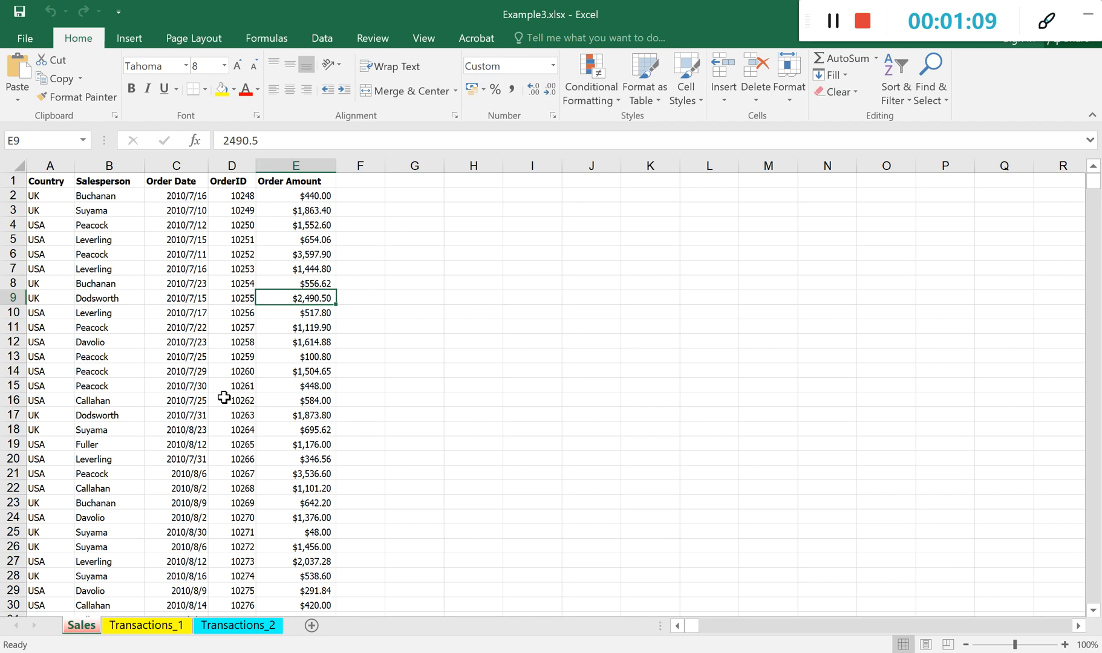
left_click(395, 312)
left_click(259, 293)
Create a PivotTable from the Sales range A1:E800 on a new worksheet.
left_click(289, 339)
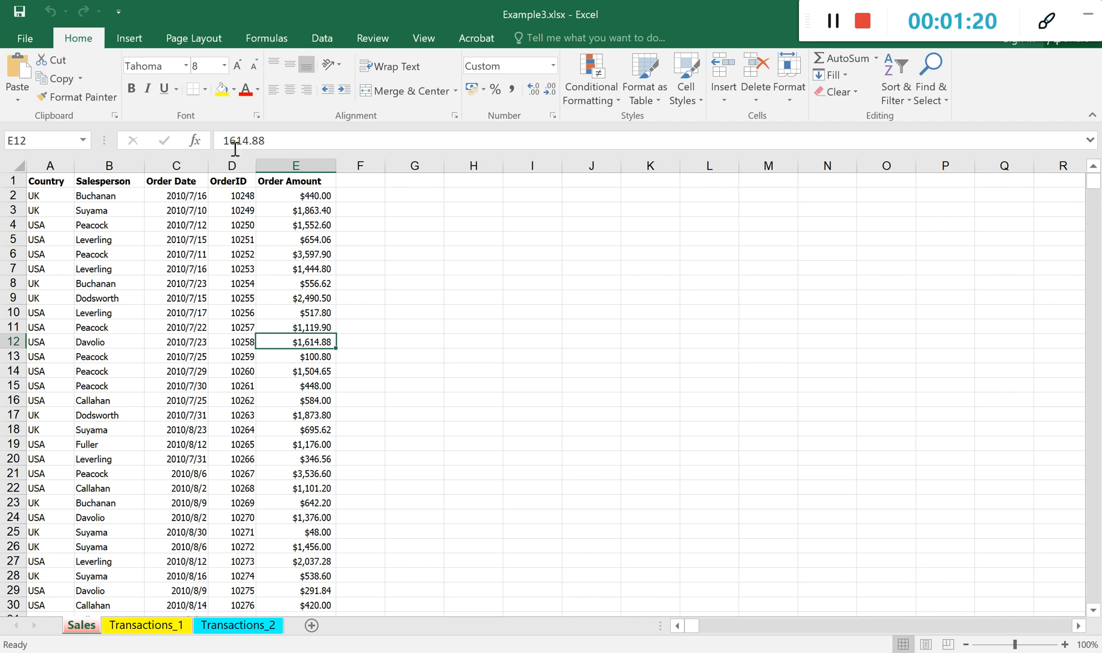
left_click(130, 43)
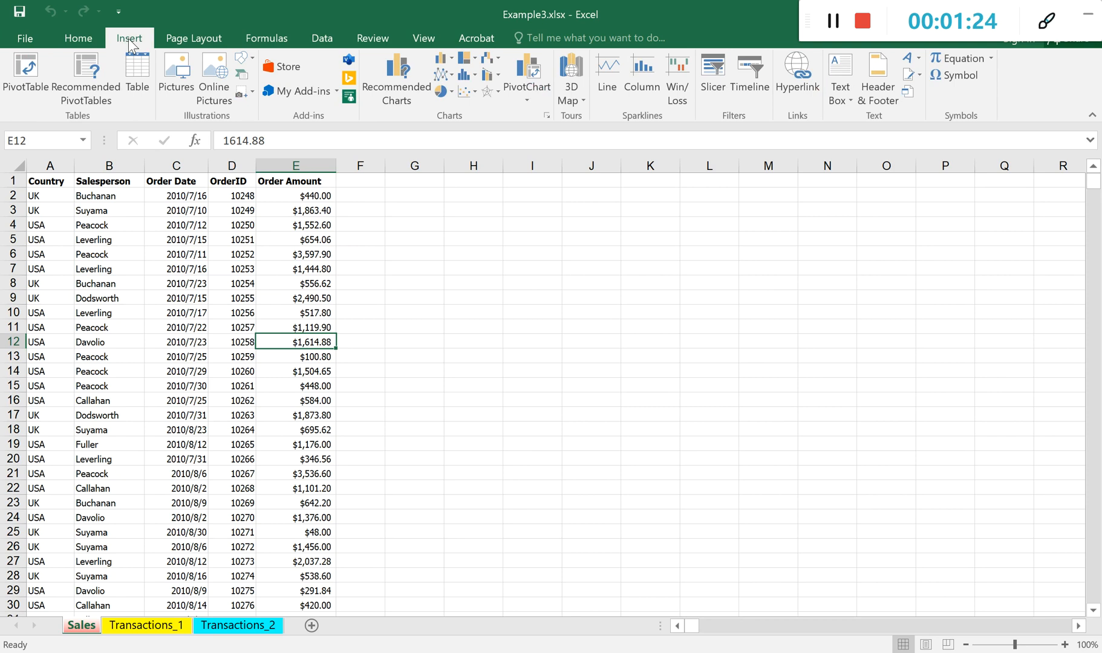
left_click(34, 85)
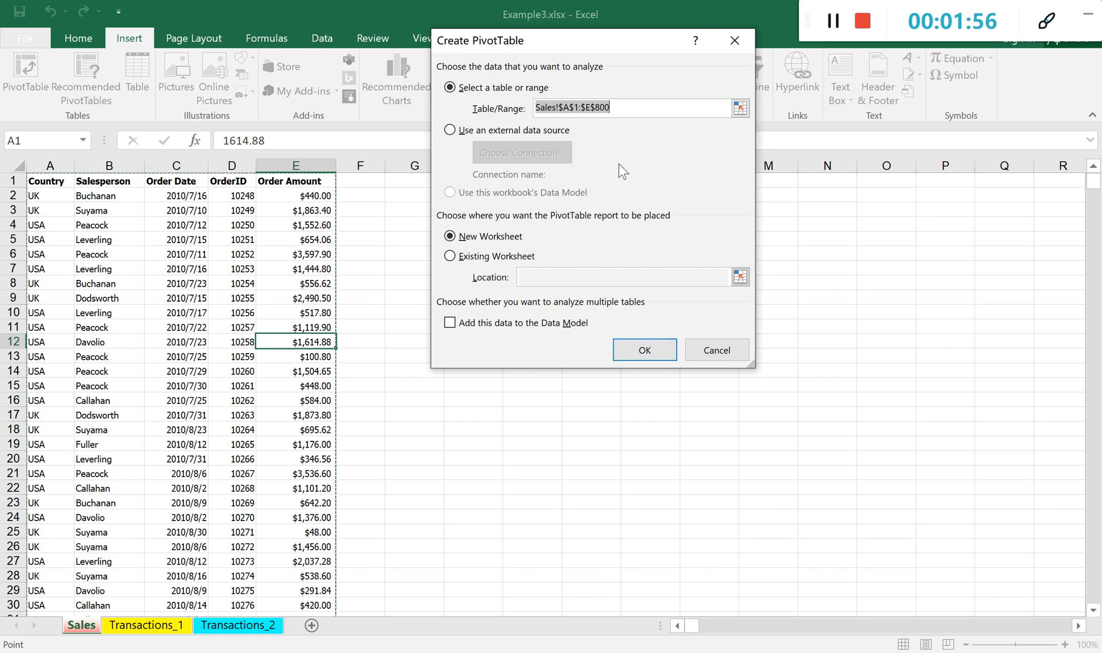
left_click(642, 351)
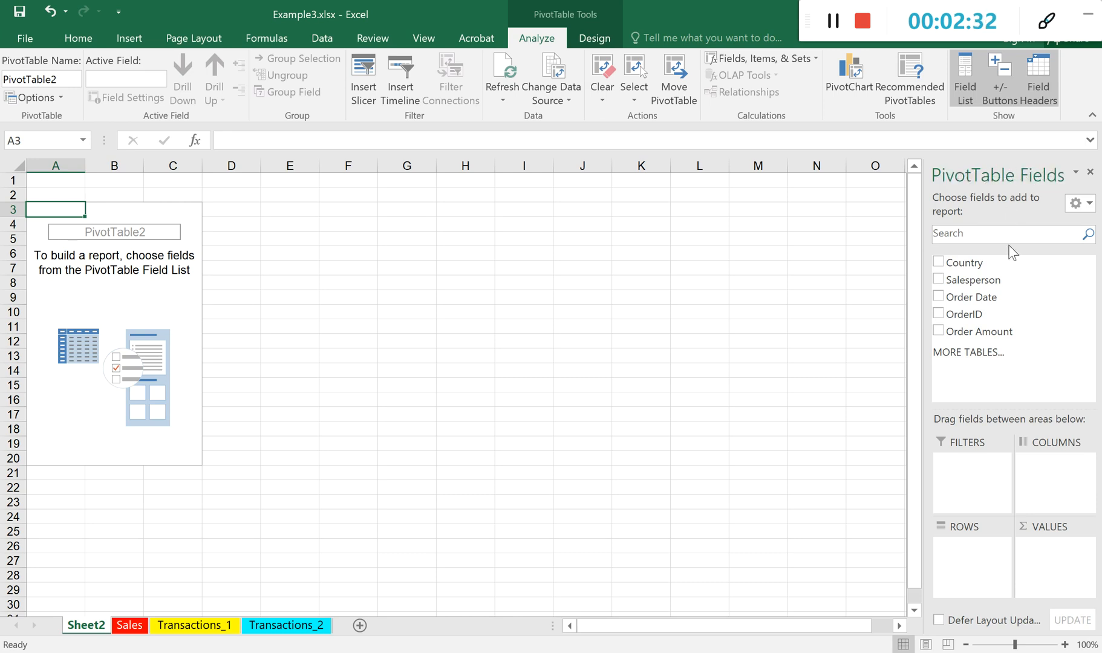
Add the Country, Order Date, Salesperson and Order Amount fields to the PivotTable, in that order.
left_click(938, 262)
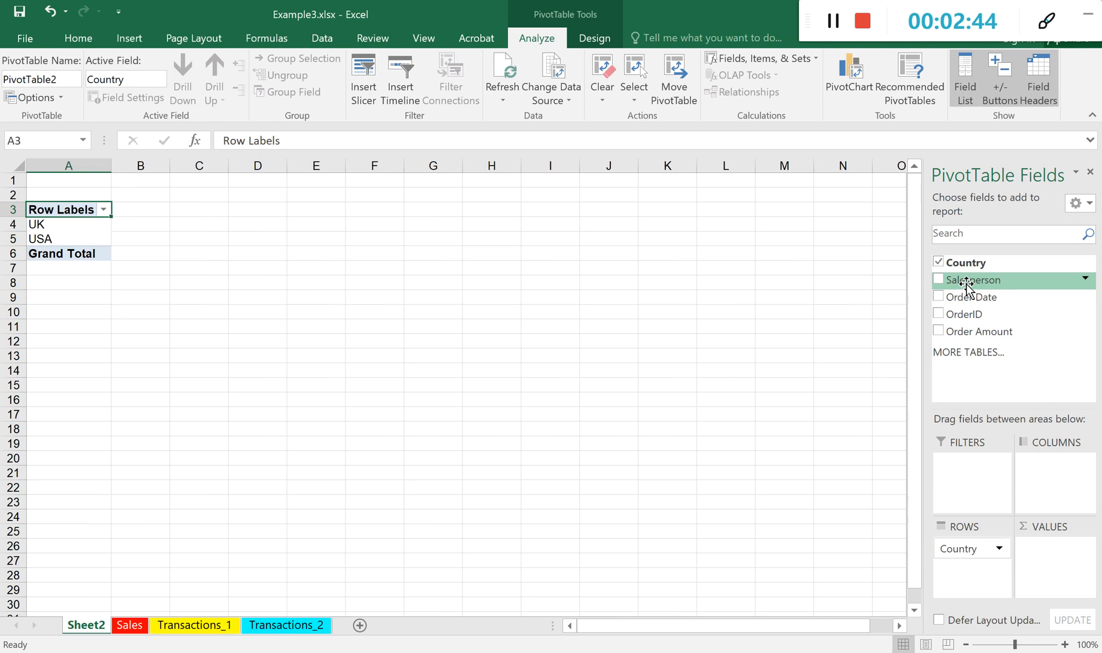
left_click(939, 297)
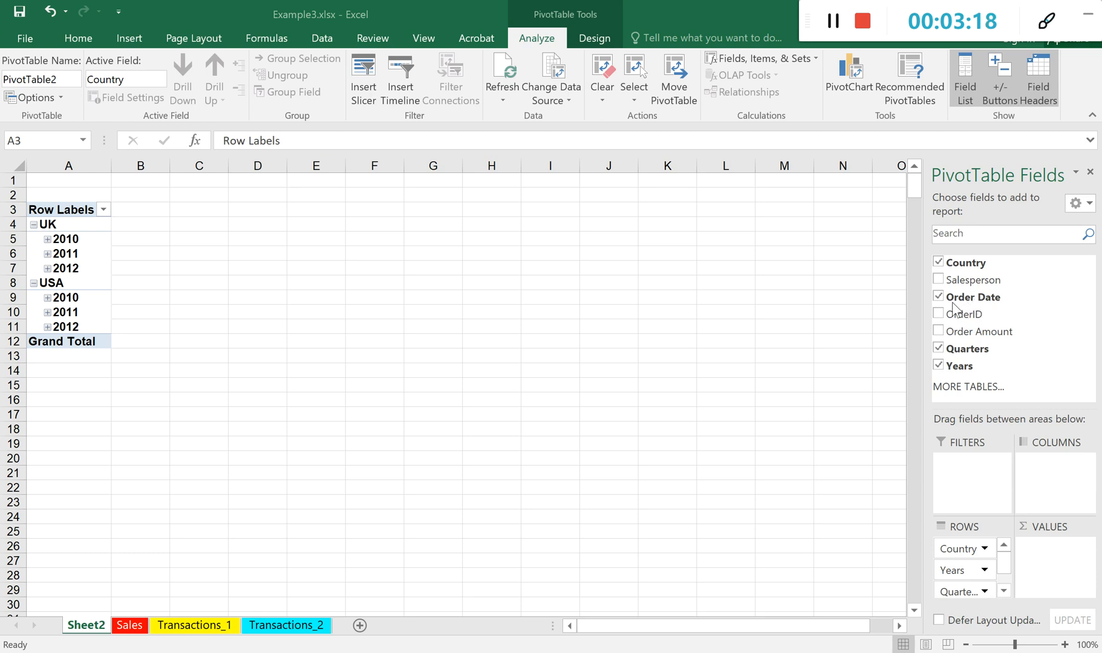
left_click(938, 280)
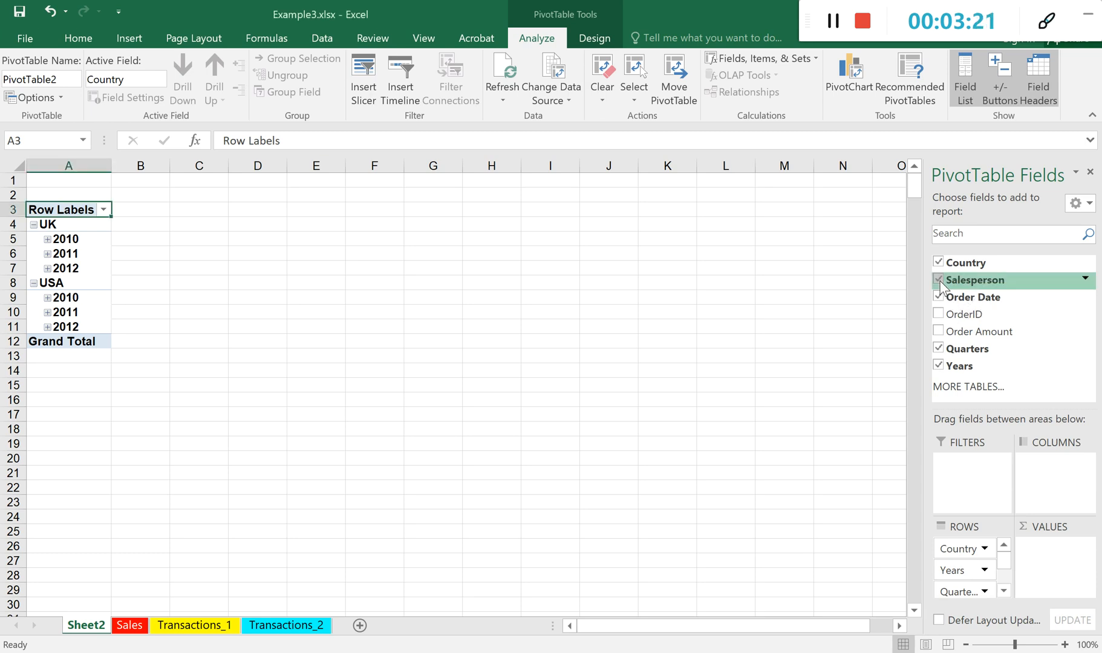
left_click(937, 330)
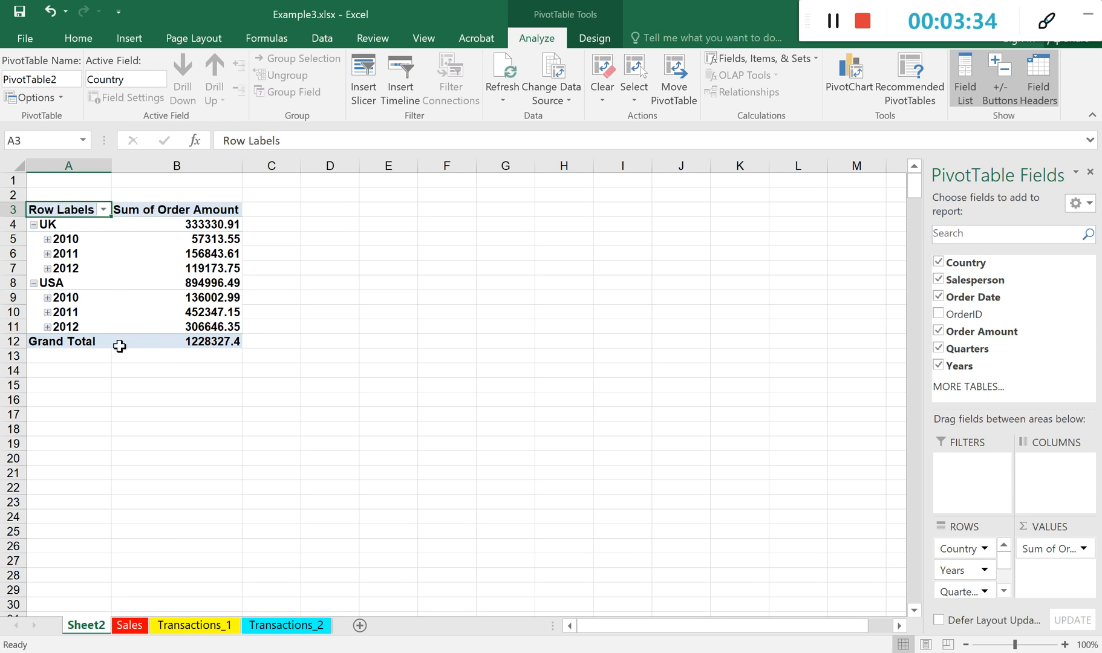
Review the PivotTable's Sum of Order Amount column by country and year.
left_click(66, 227)
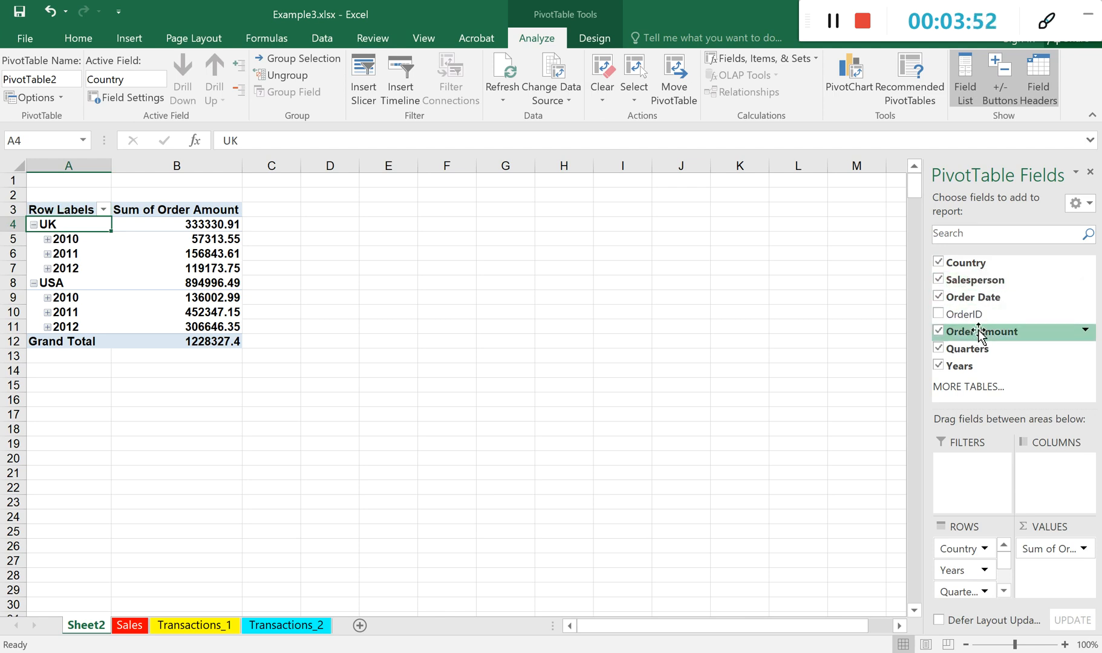
left_click_drag(195, 209, 192, 334)
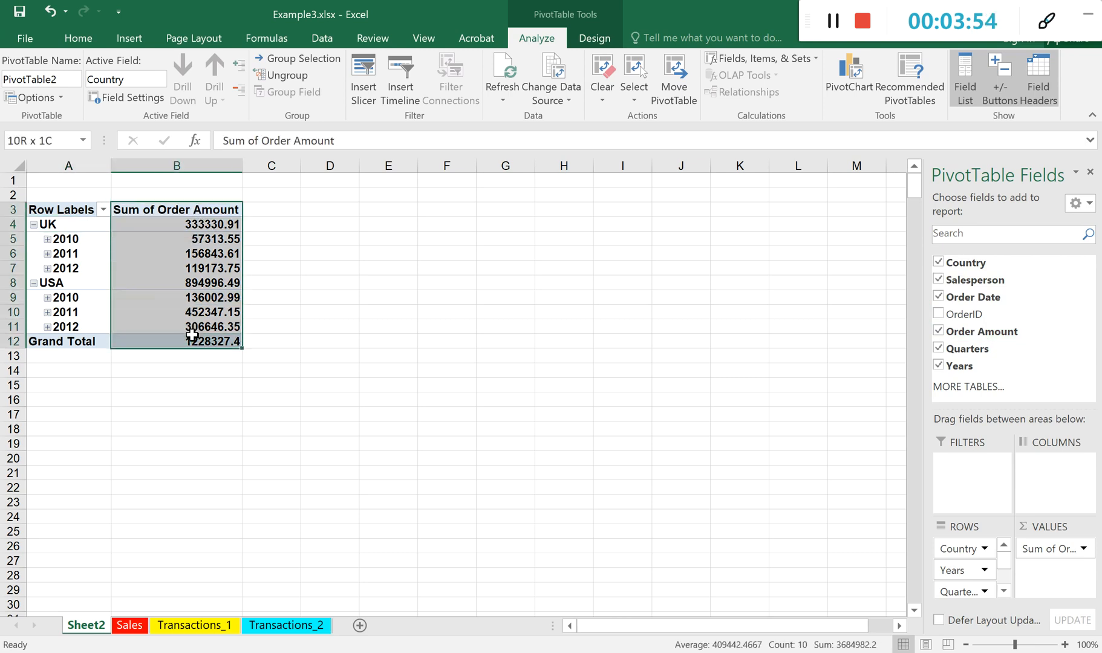
left_click(291, 312)
left_click(201, 221)
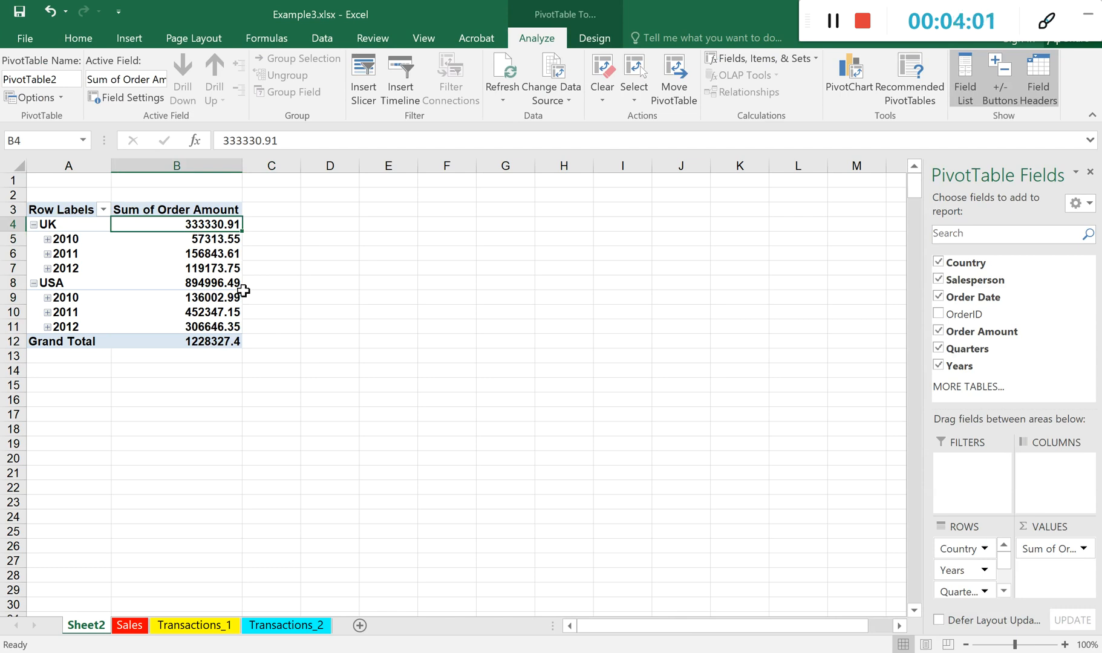
left_click(832, 22)
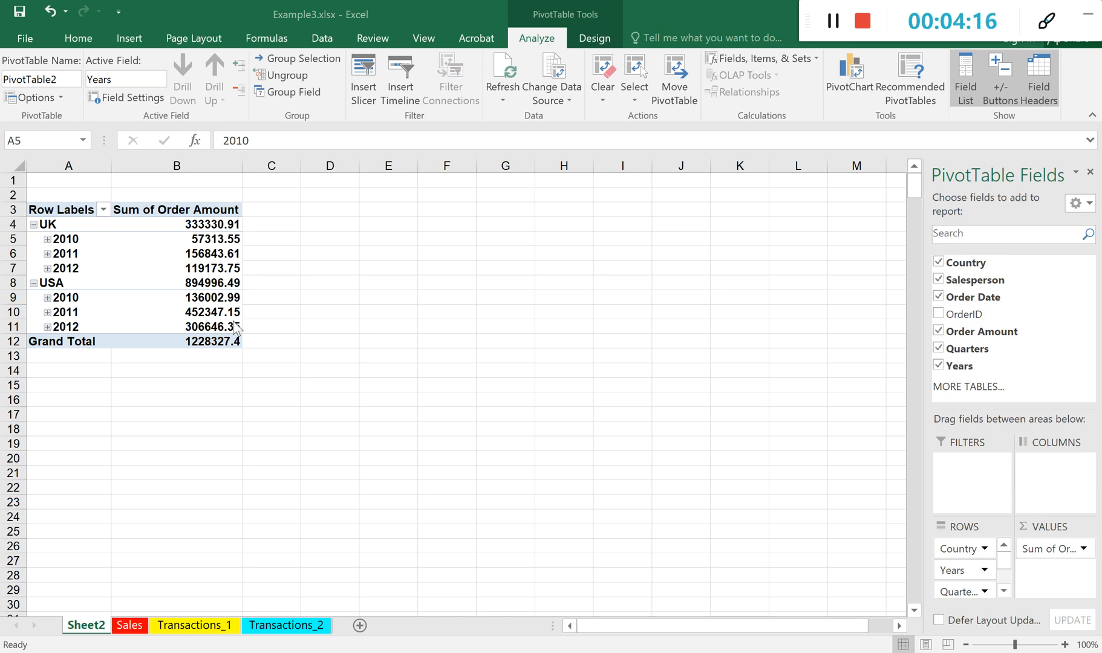
Group the PivotTable's order dates by months and years only, leaving out quarters.
left_click(72, 240)
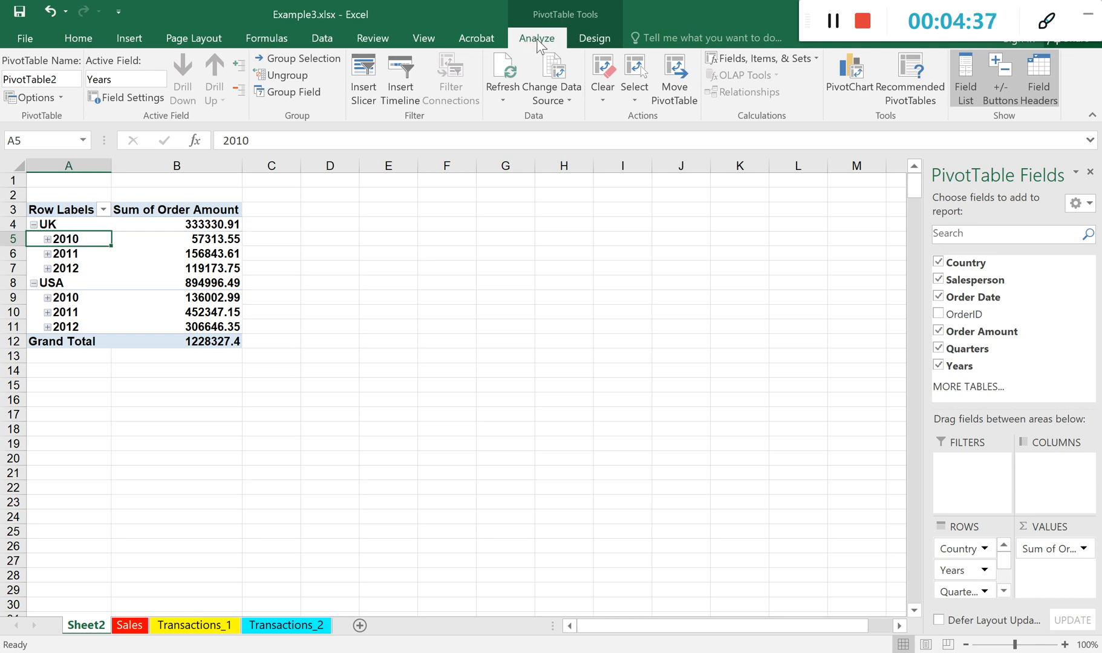
left_click(278, 61)
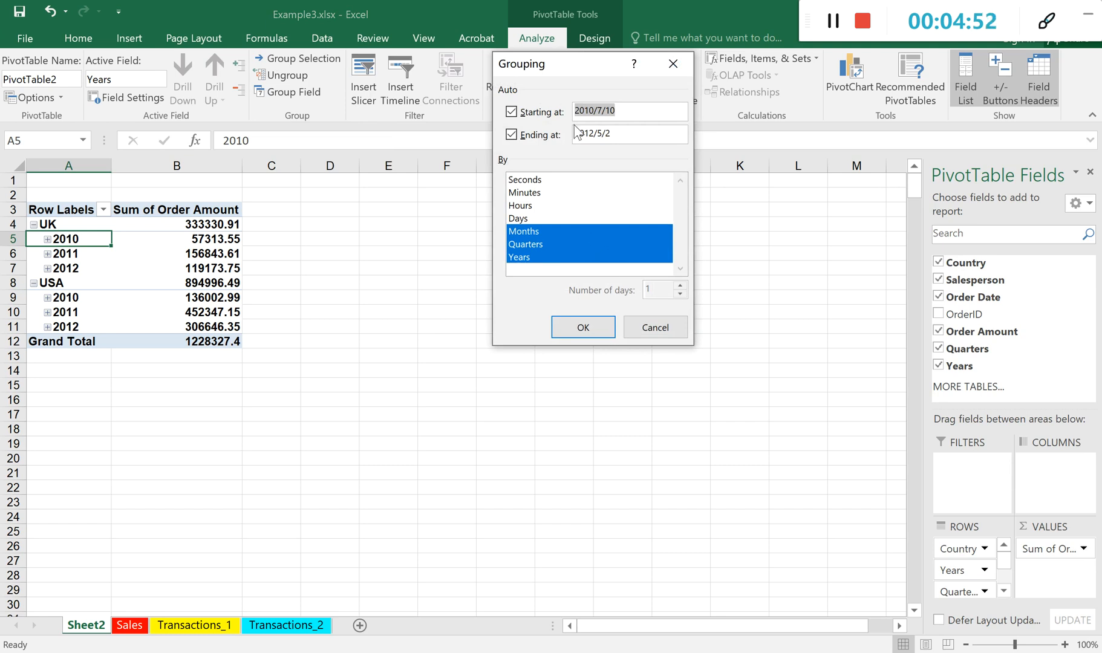
left_click(534, 245)
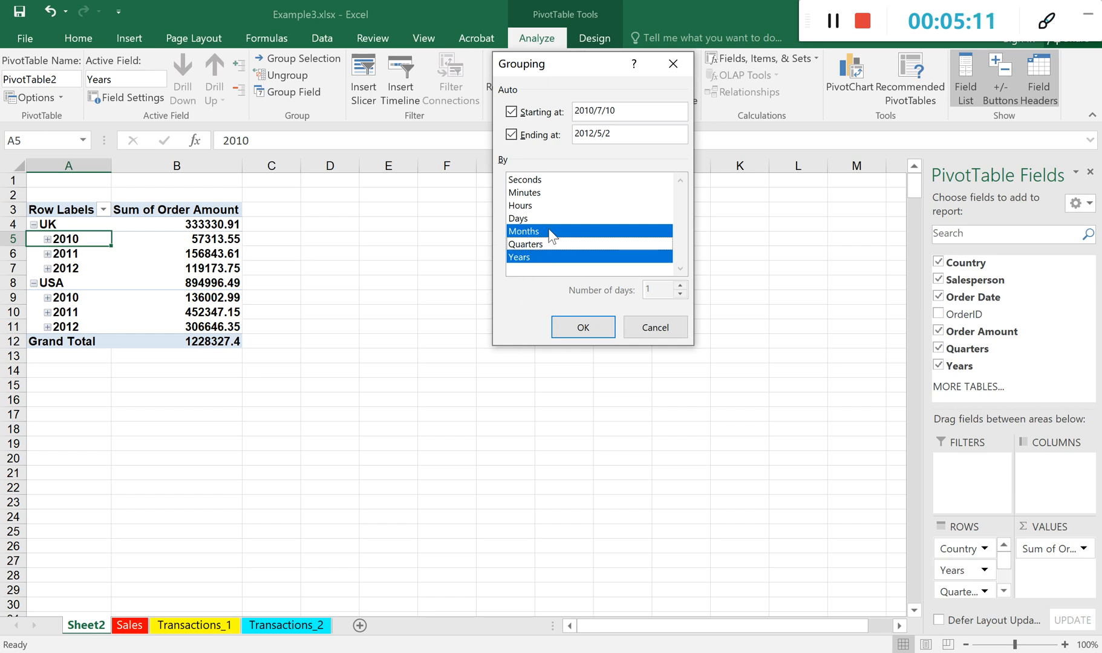
left_click(591, 321)
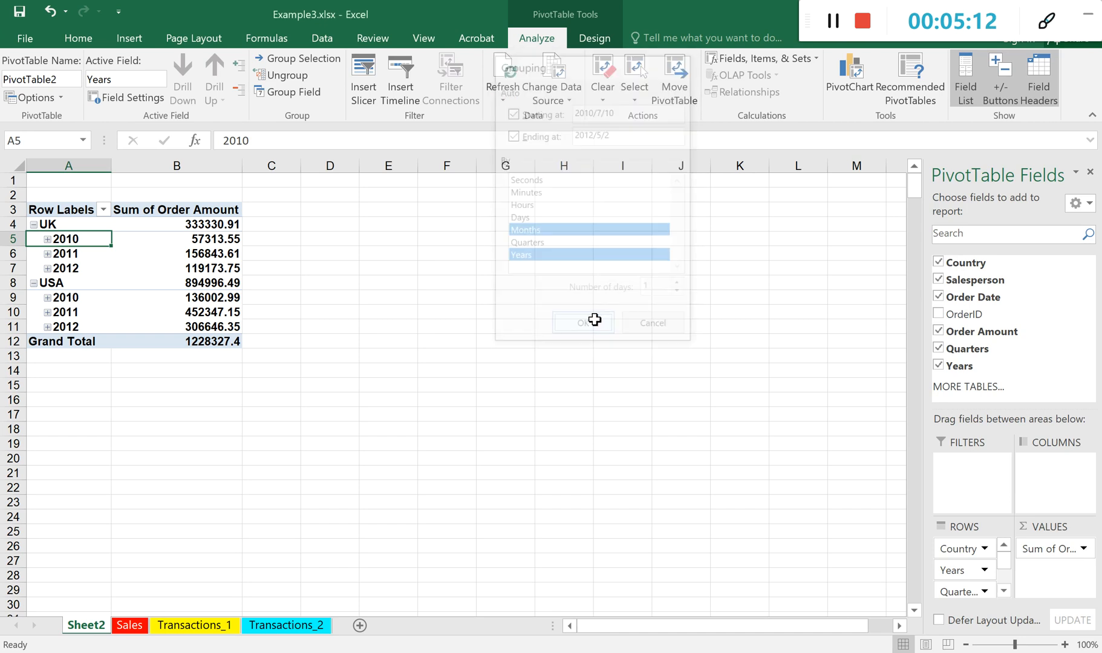
scroll(192, 303, "down", 4)
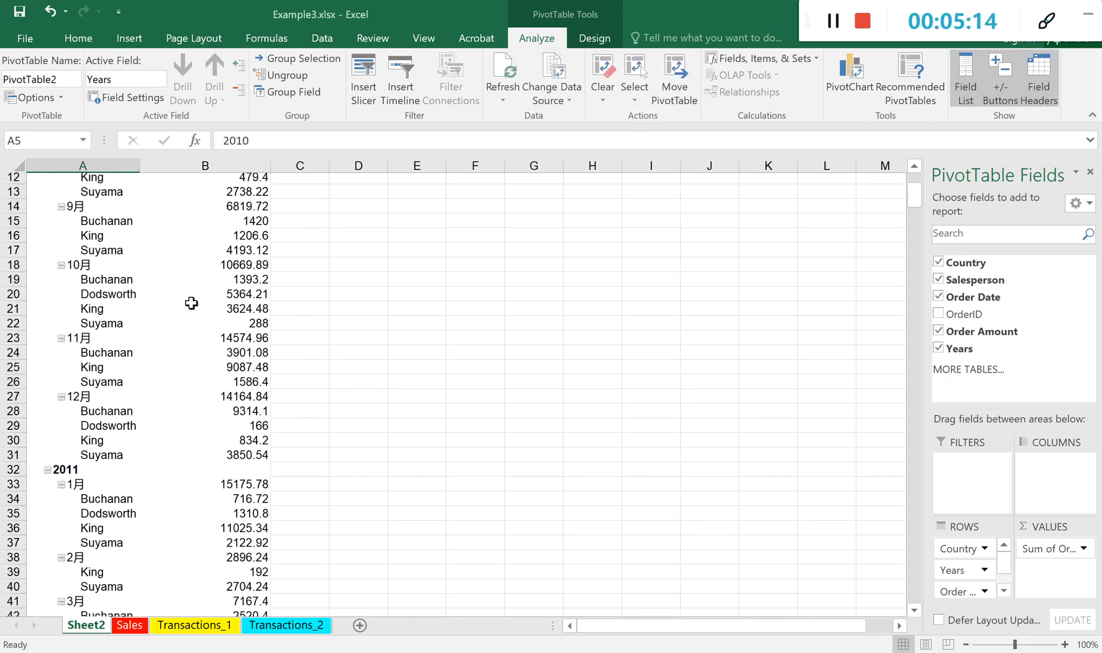
scroll(191, 303, "down", 6)
Switch to the Example3_Solution.xlsx workbook and review its PivotTable of order amounts by country, year, month and salesperson.
key("alt+Tab")
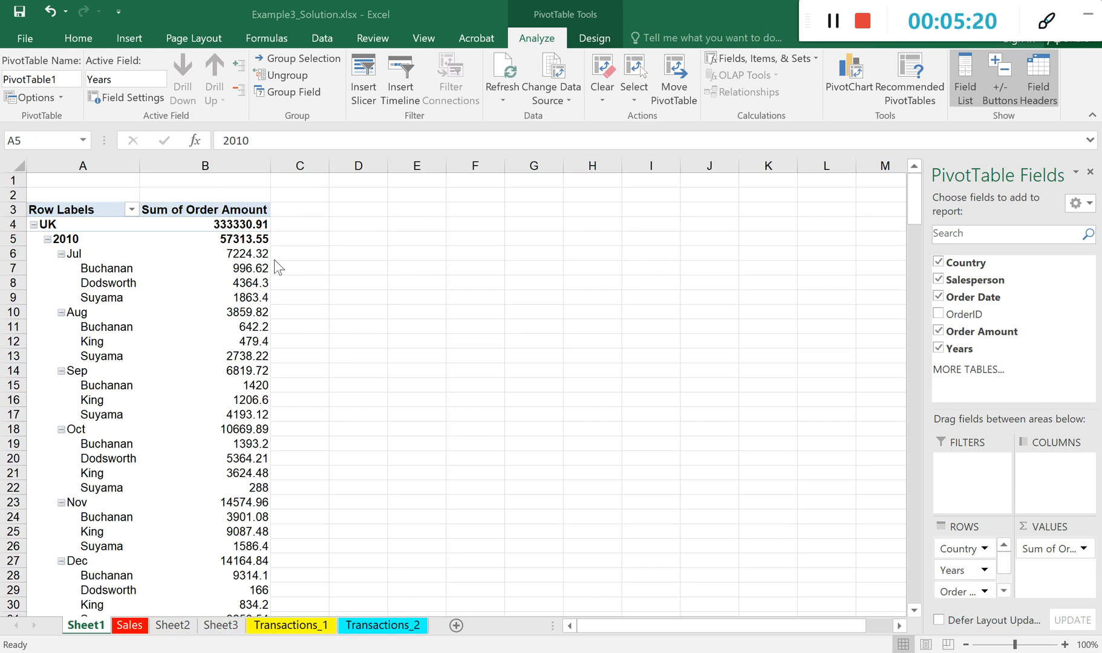
left_click(72, 242)
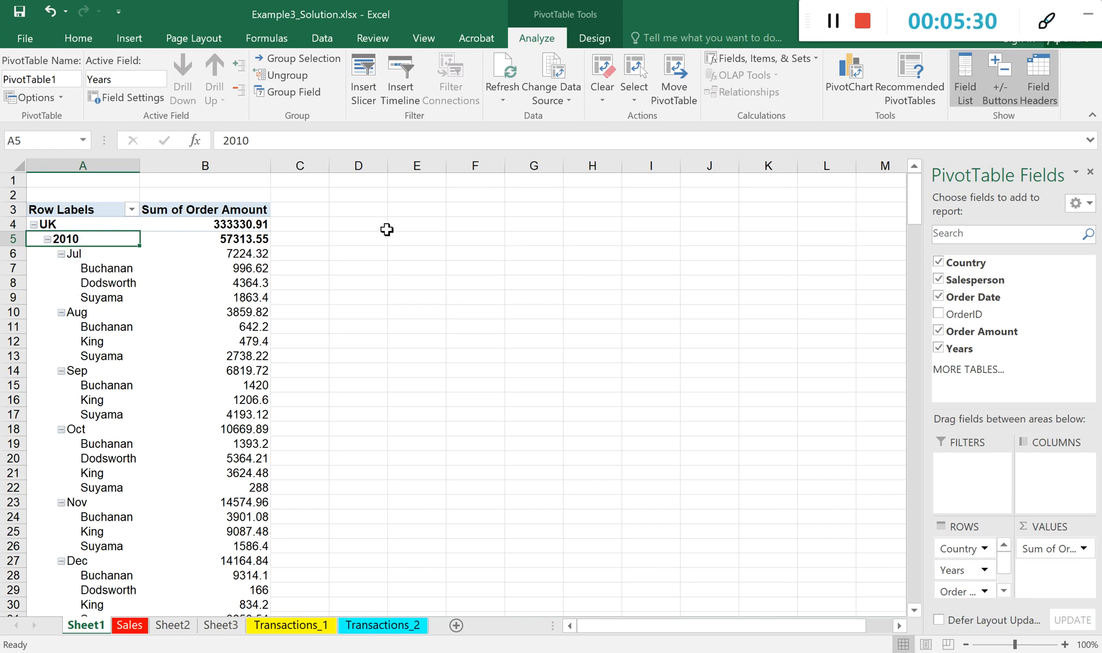
scroll(140, 283, "down", 7)
scroll(140, 282, "up", 7)
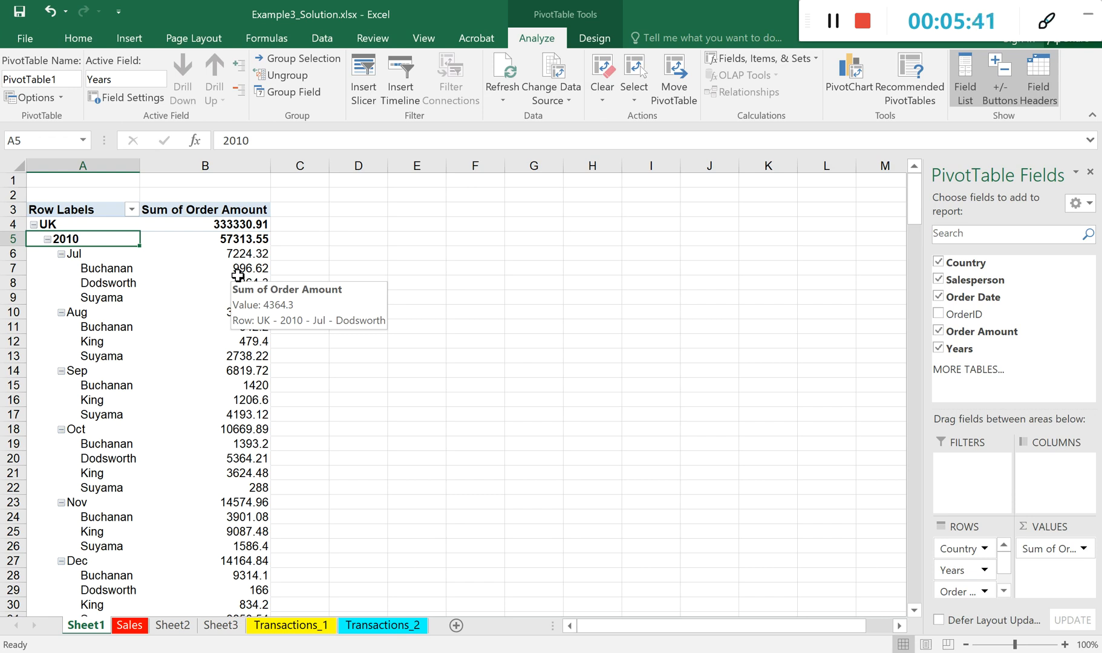
scroll(237, 275, "down", 19)
scroll(244, 328, "down", 20)
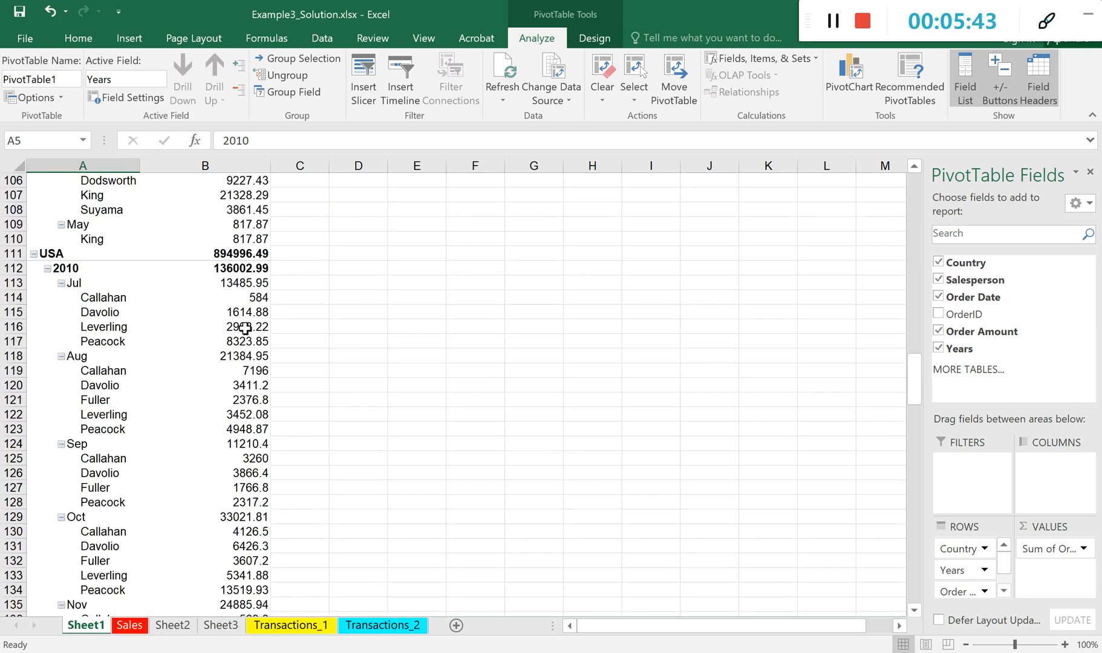
scroll(258, 352, "up", 17)
scroll(264, 359, "up", 20)
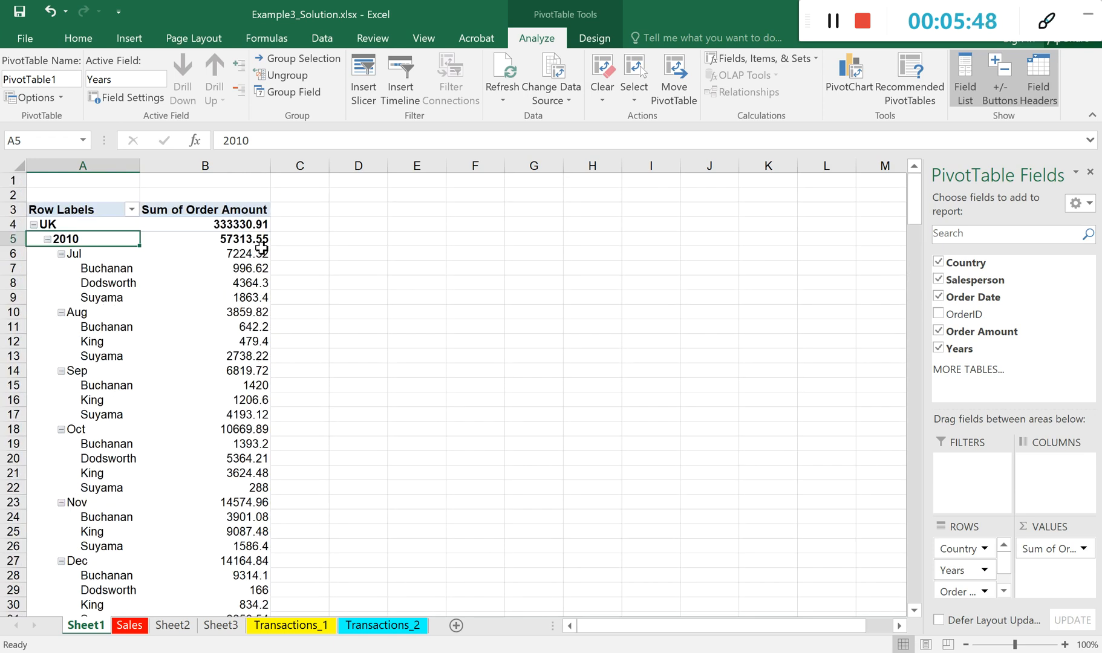
Collapse the PivotTable's year level, followed by its country level, so only the country totals are listed.
mouse_move(230, 269)
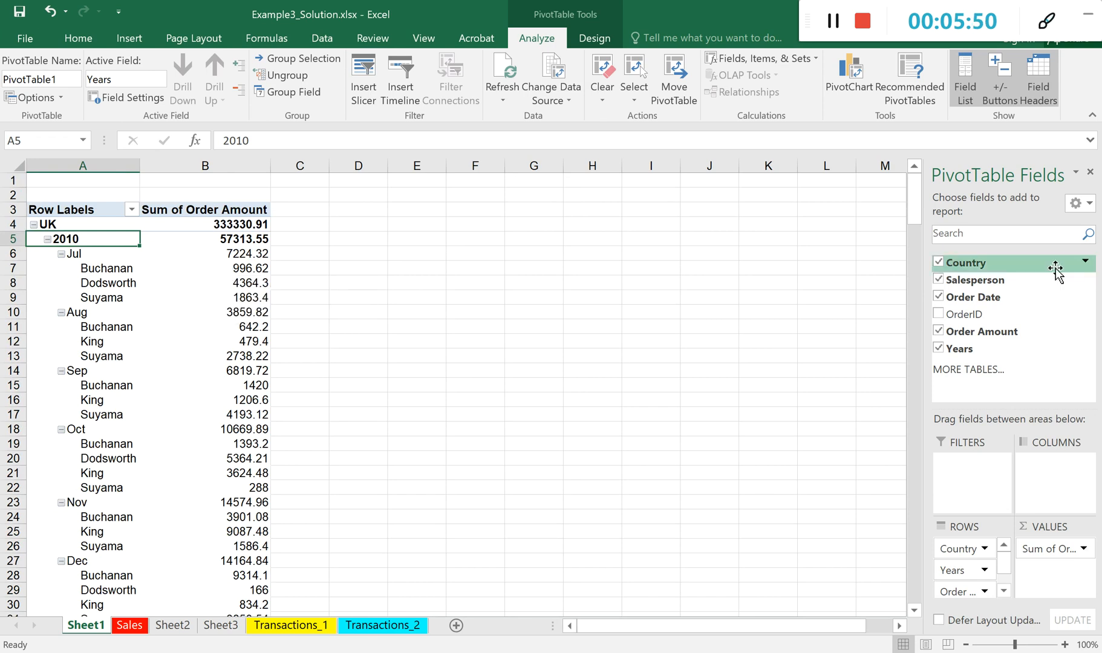
left_click_drag(915, 191, 925, 147)
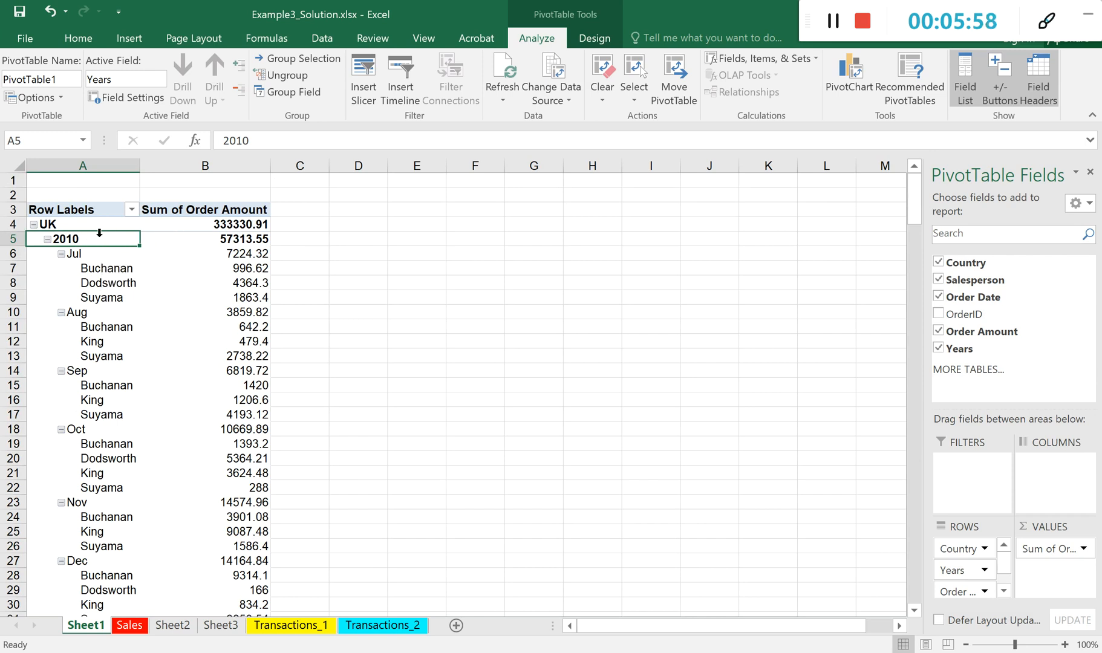
left_click(241, 92)
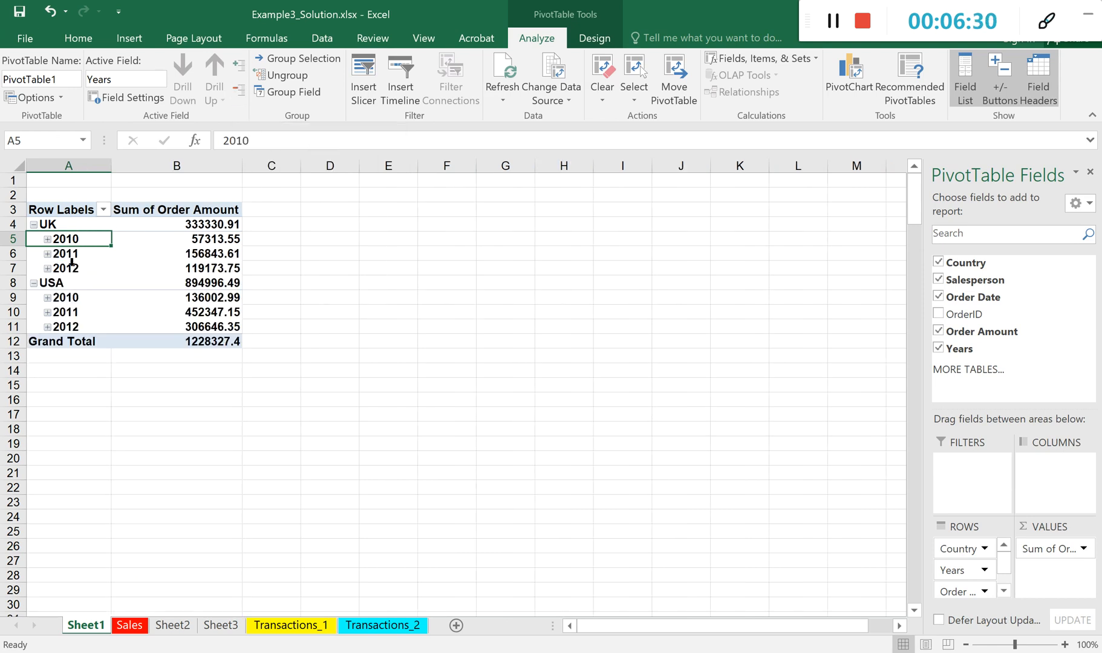
mouse_move(179, 266)
left_click(236, 95)
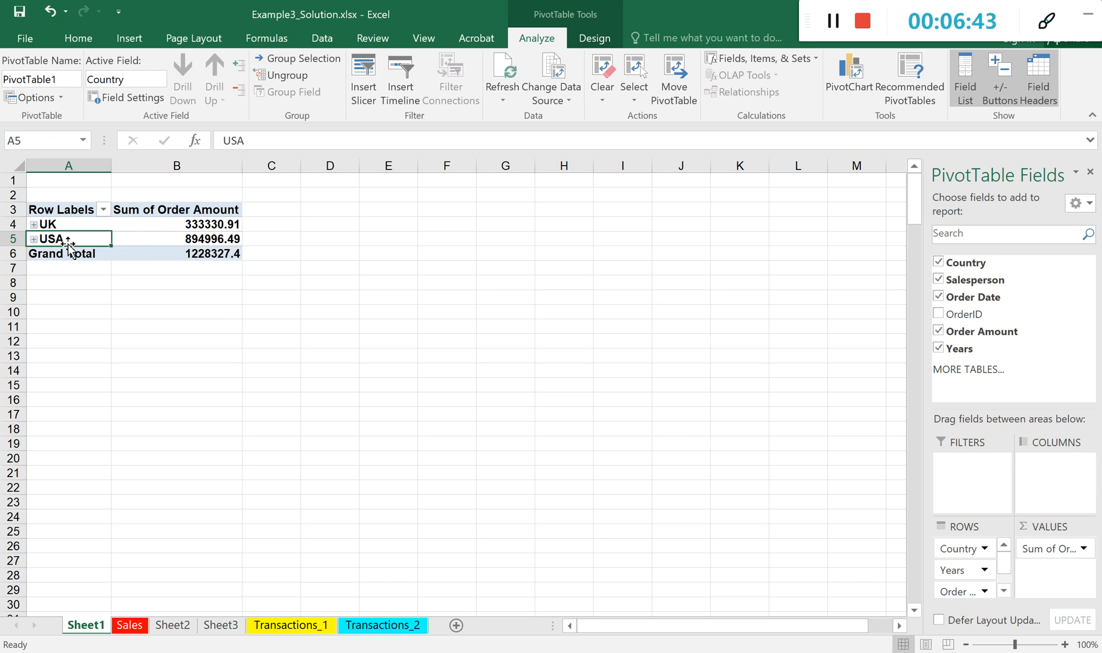
Expand the PivotTable's country and year levels back to the month and salesperson rows.
left_click(237, 70)
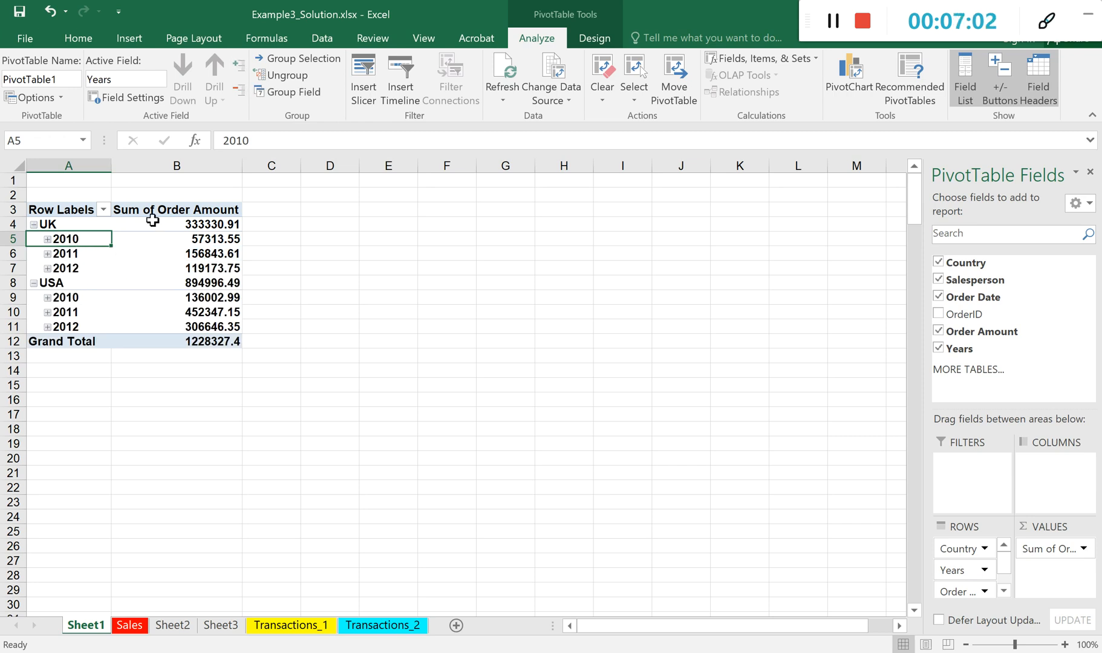
left_click(237, 65)
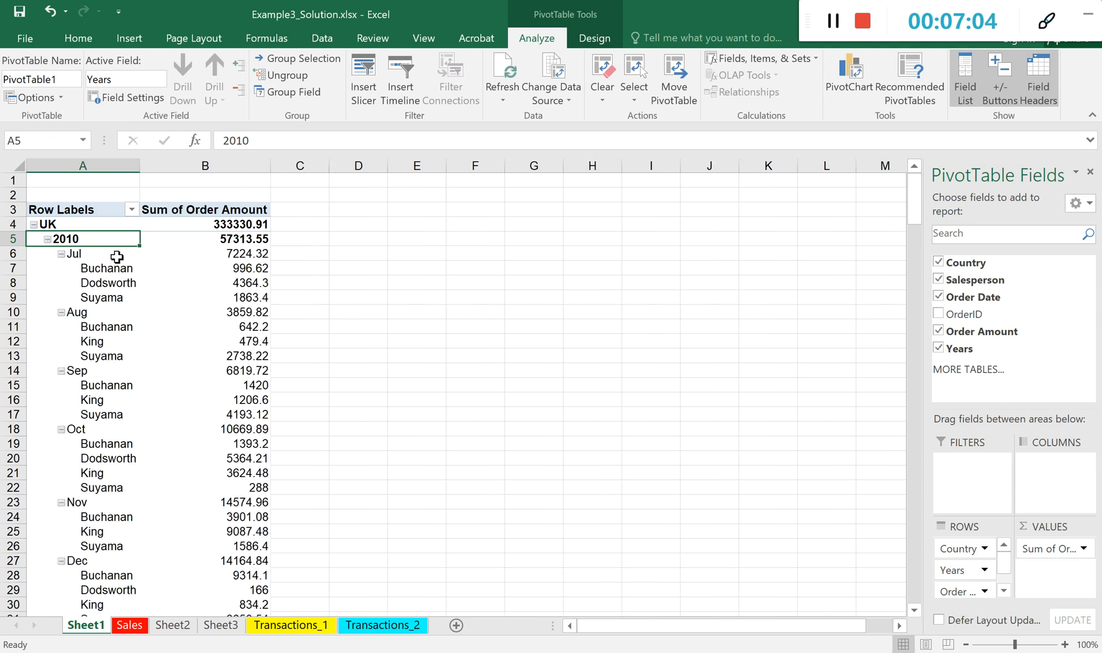
scroll(100, 288, "down", 1)
scroll(100, 288, "up", 1)
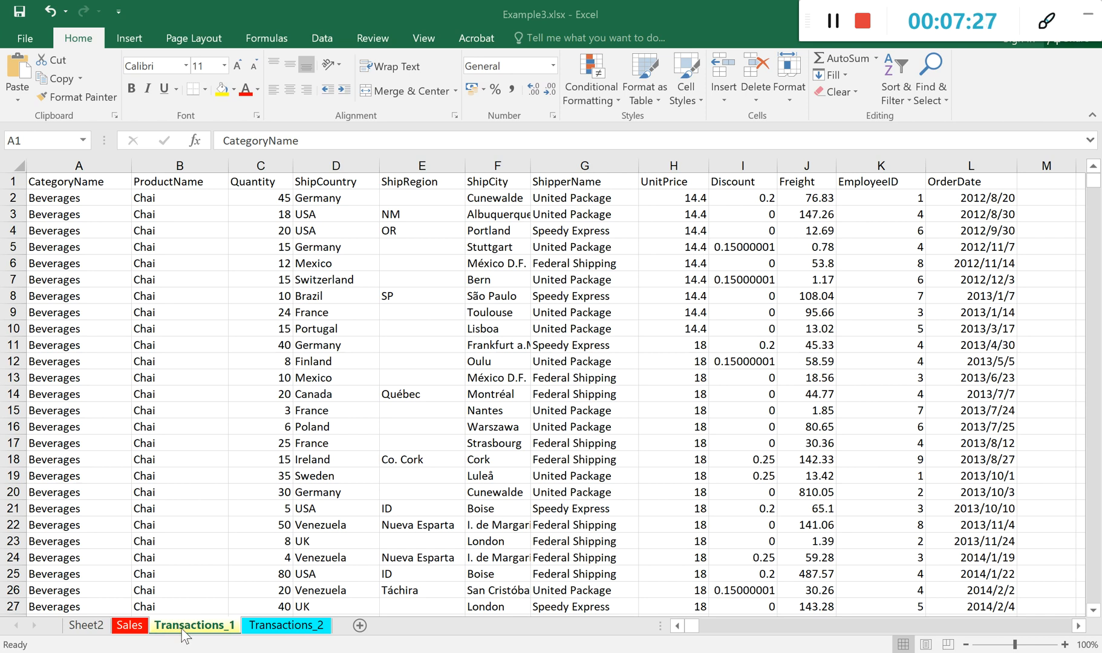
Switch to the Example3.xlsx workbook and create a PivotTable on a new worksheet from the Transactions_1 data range A1:L2156.
left_click(222, 629)
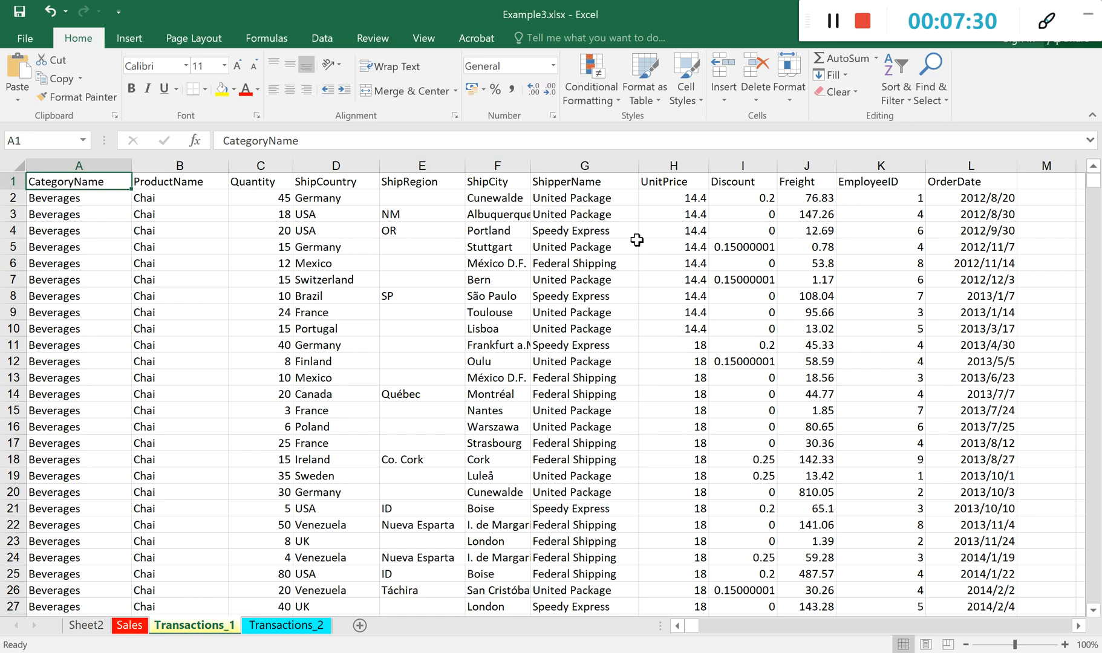
left_click(527, 279)
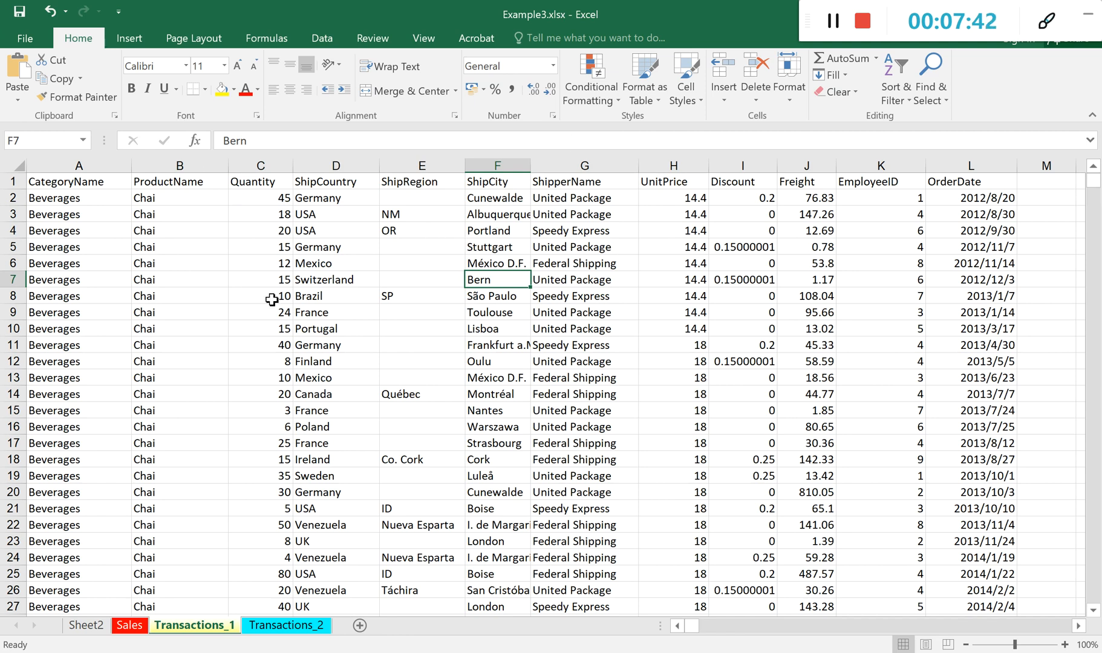
left_click(129, 38)
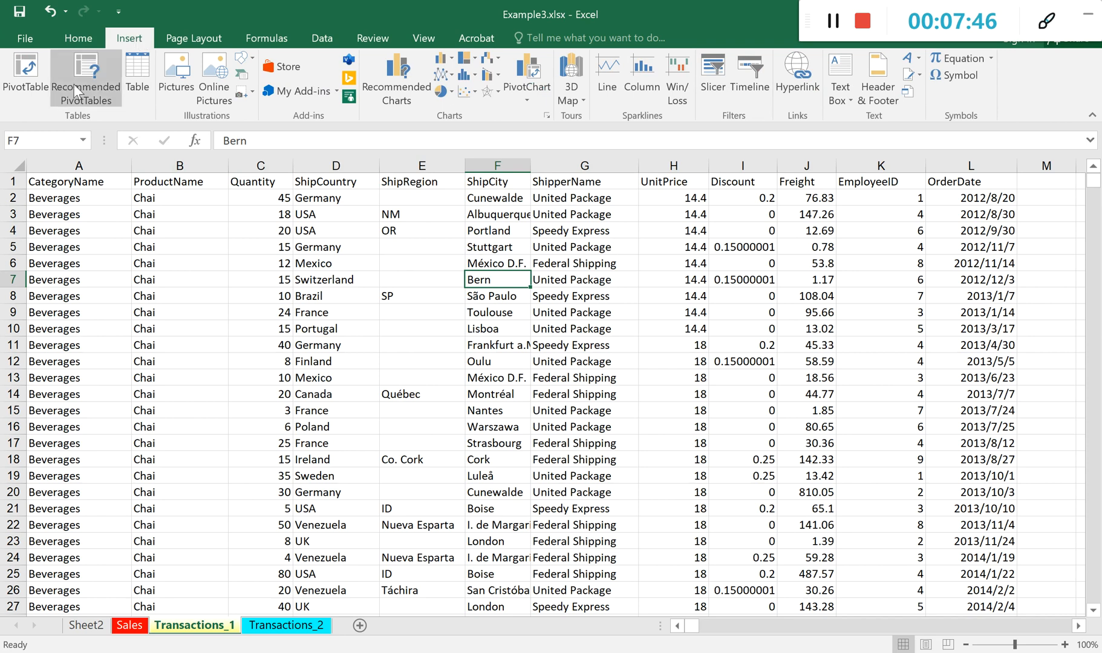
left_click(31, 78)
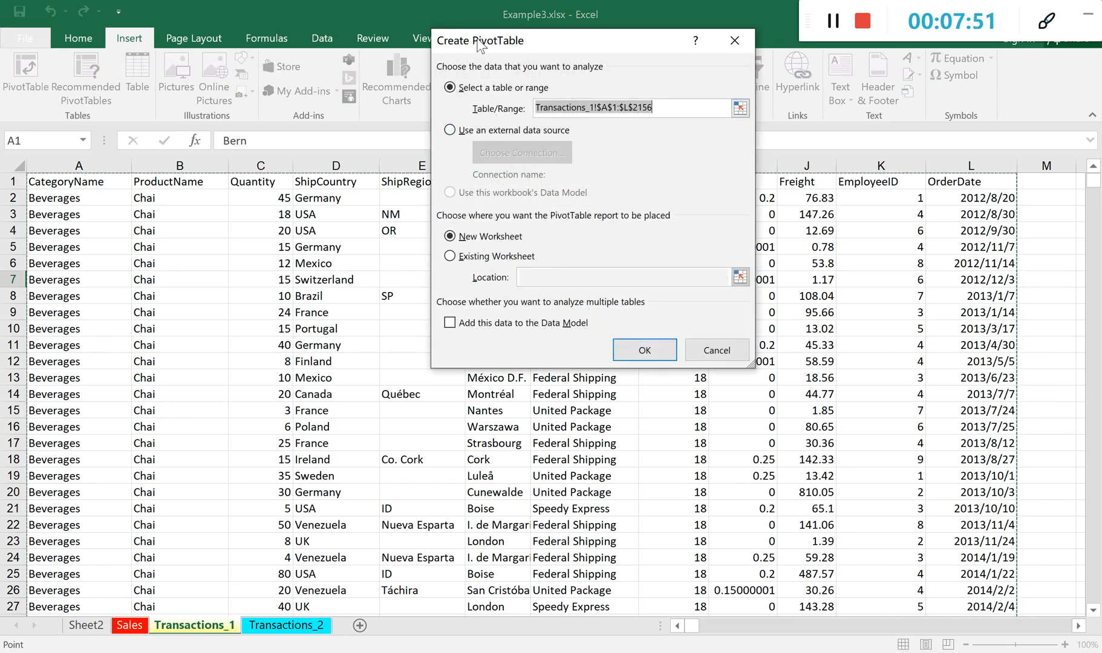
left_click(643, 350)
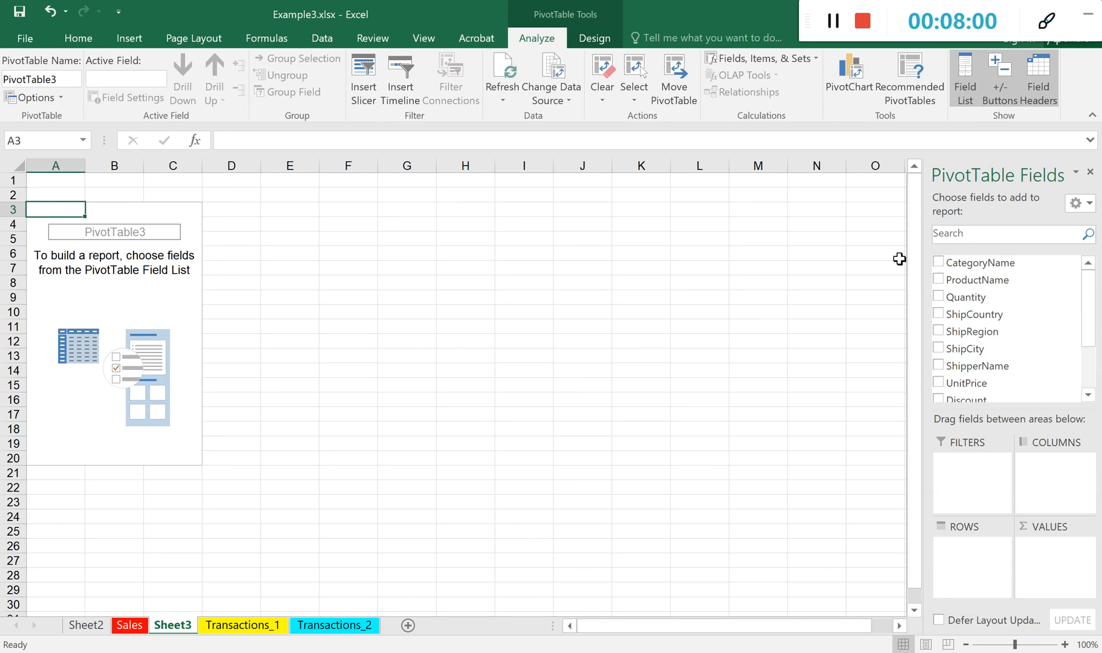
Add the CategoryName, ProductName, ShipCountry, ShipCity and Quantity fields to the new PivotTable, in that order.
left_click(940, 262)
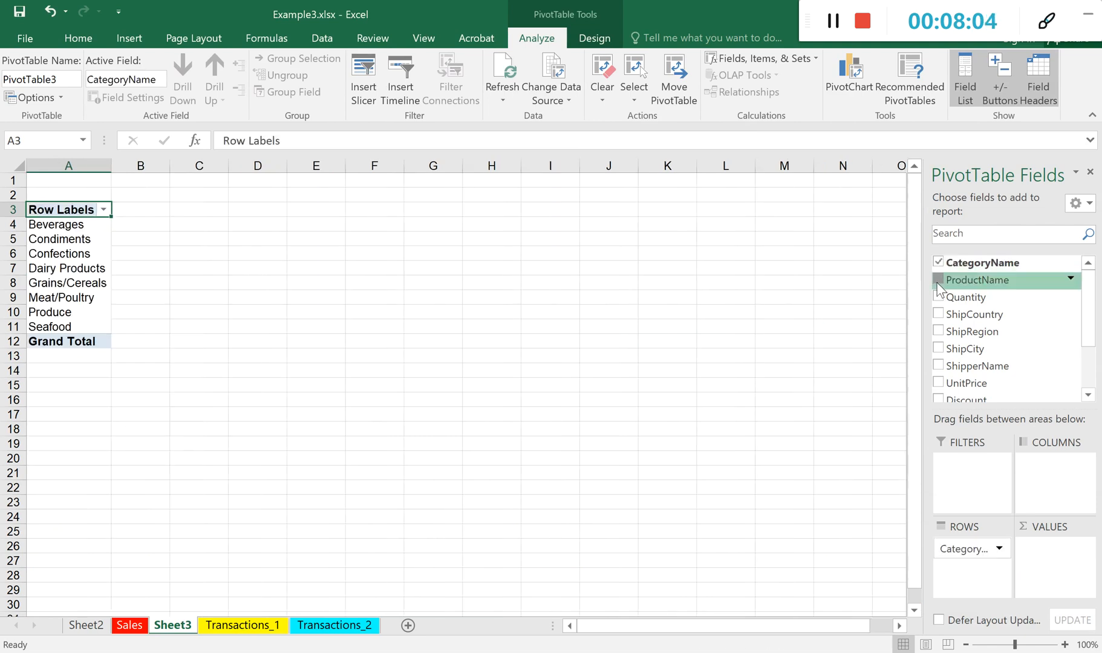
left_click(937, 280)
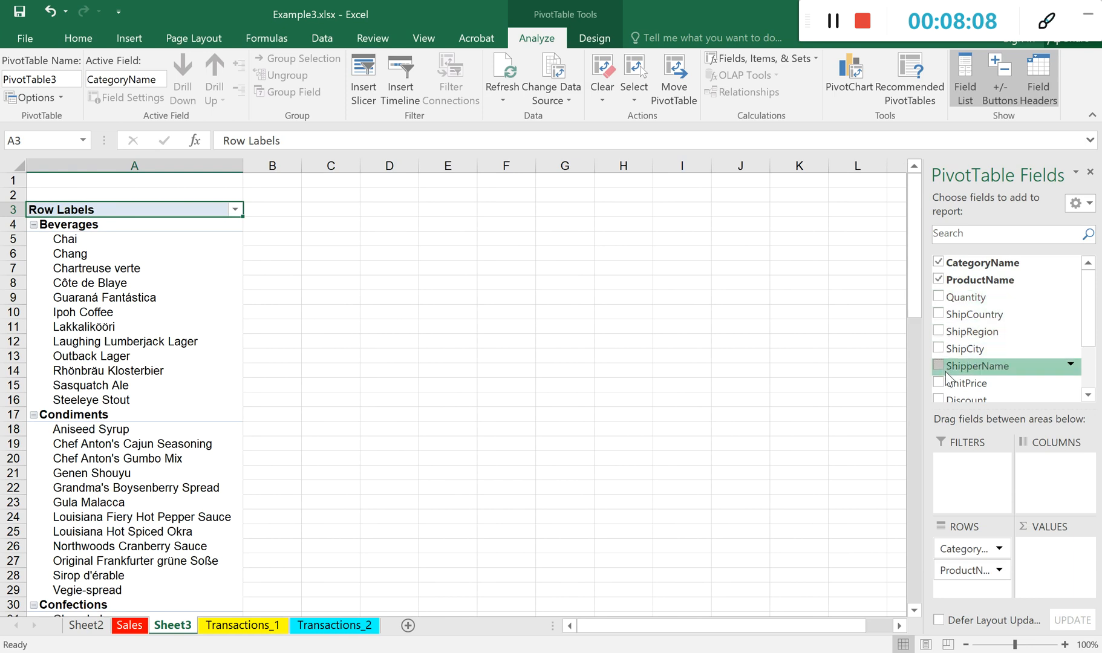
left_click(939, 313)
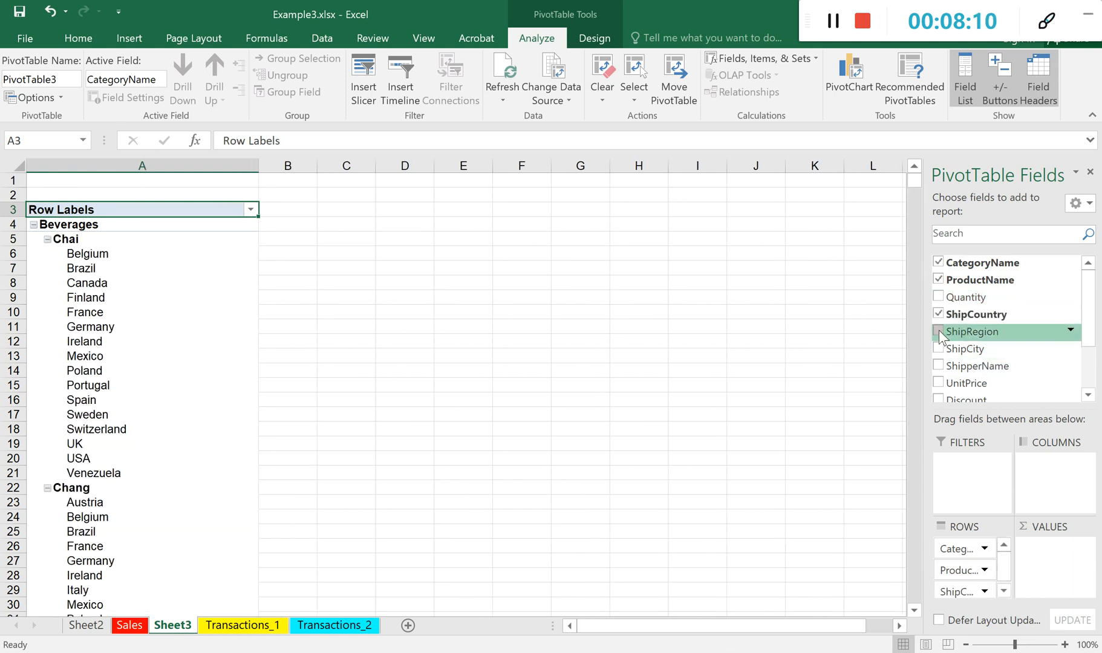
left_click(937, 348)
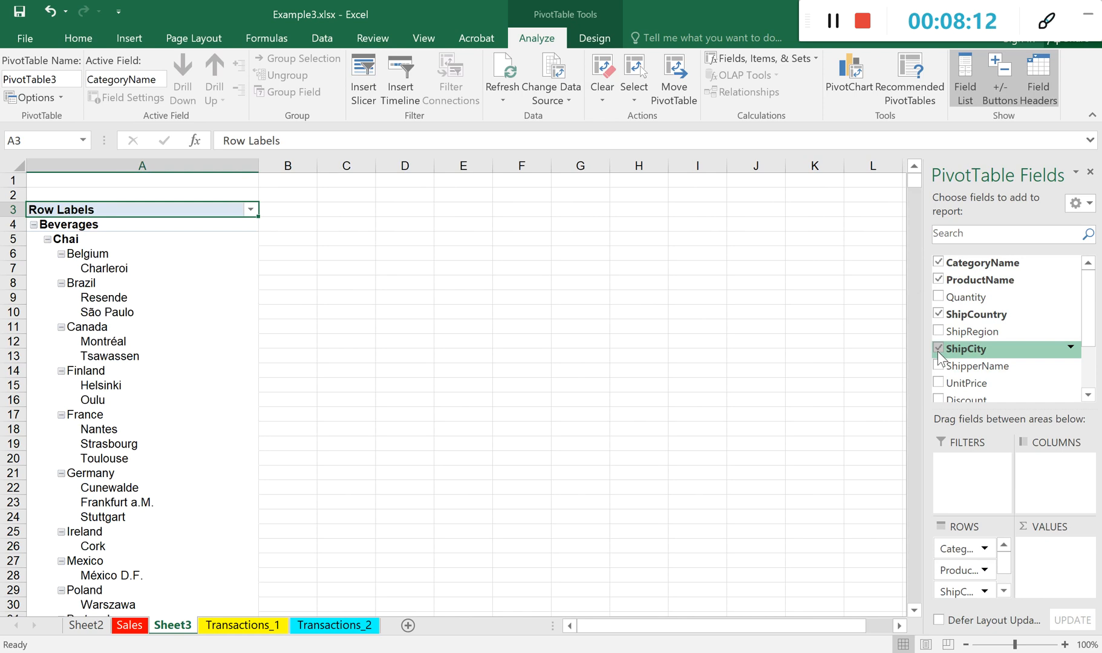
scroll(938, 350, "down", 1)
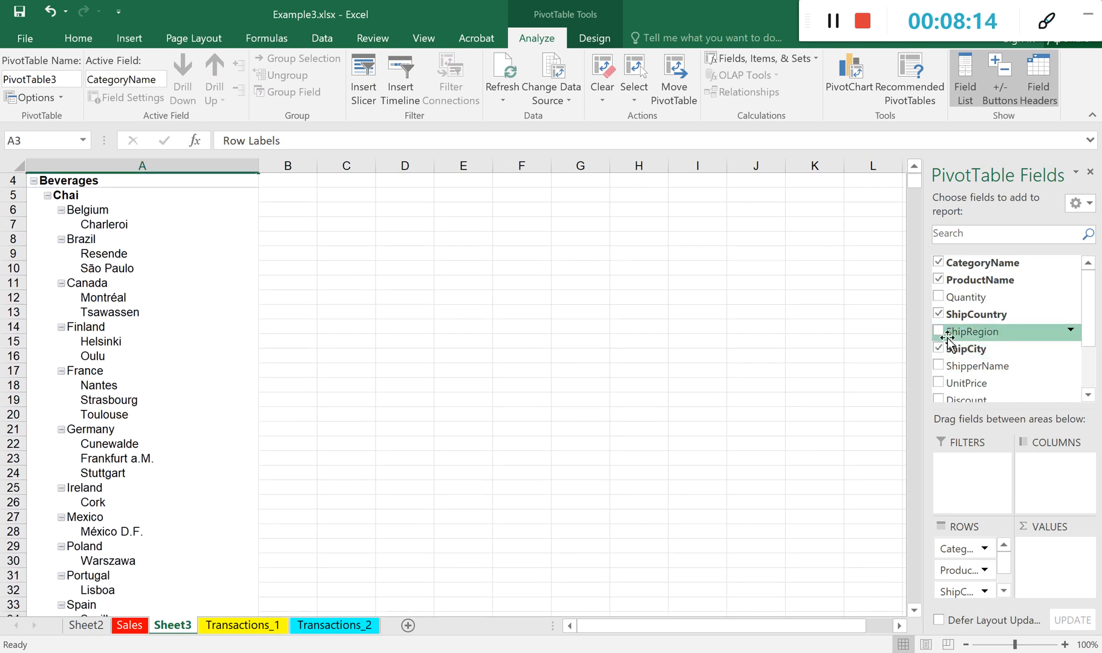
left_click(938, 297)
scroll(266, 333, "up", 1)
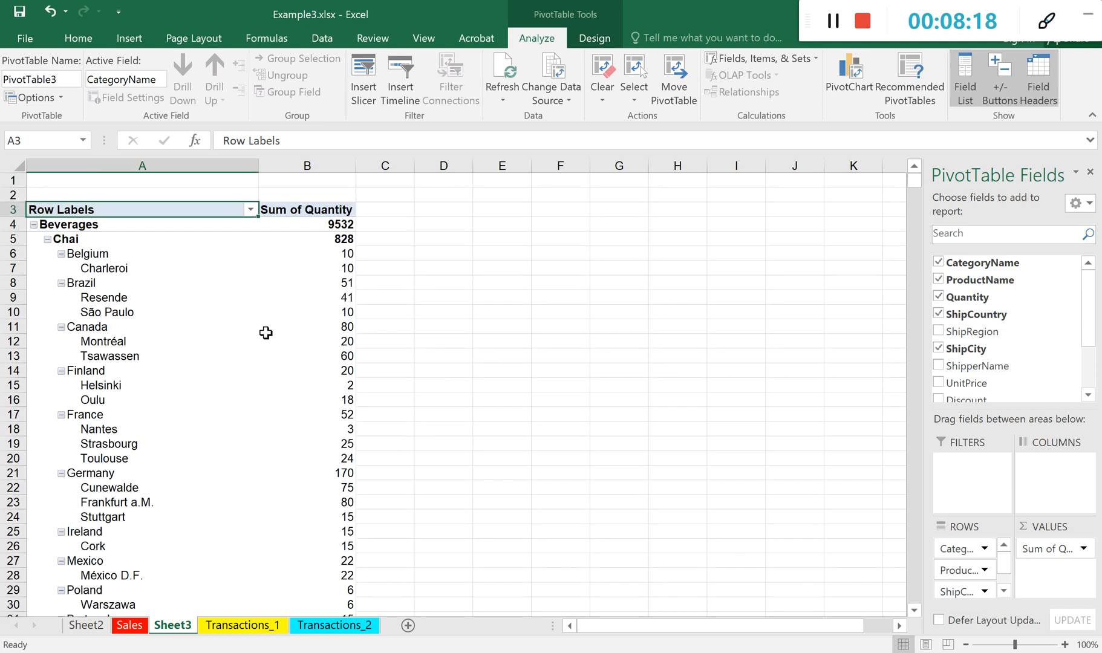
Collapse the entire CategoryName level of the PivotTable so only the product categories are listed.
scroll(244, 331, "down", 1)
scroll(244, 331, "down", 4)
scroll(244, 331, "up", 4)
left_click(109, 258)
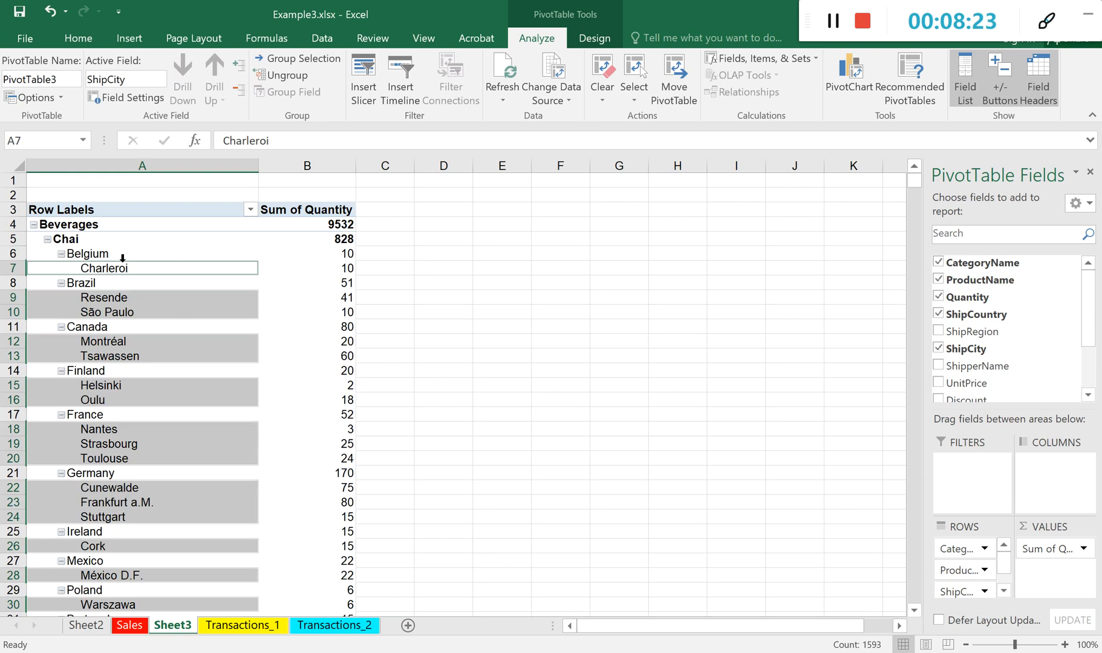
left_click(104, 224)
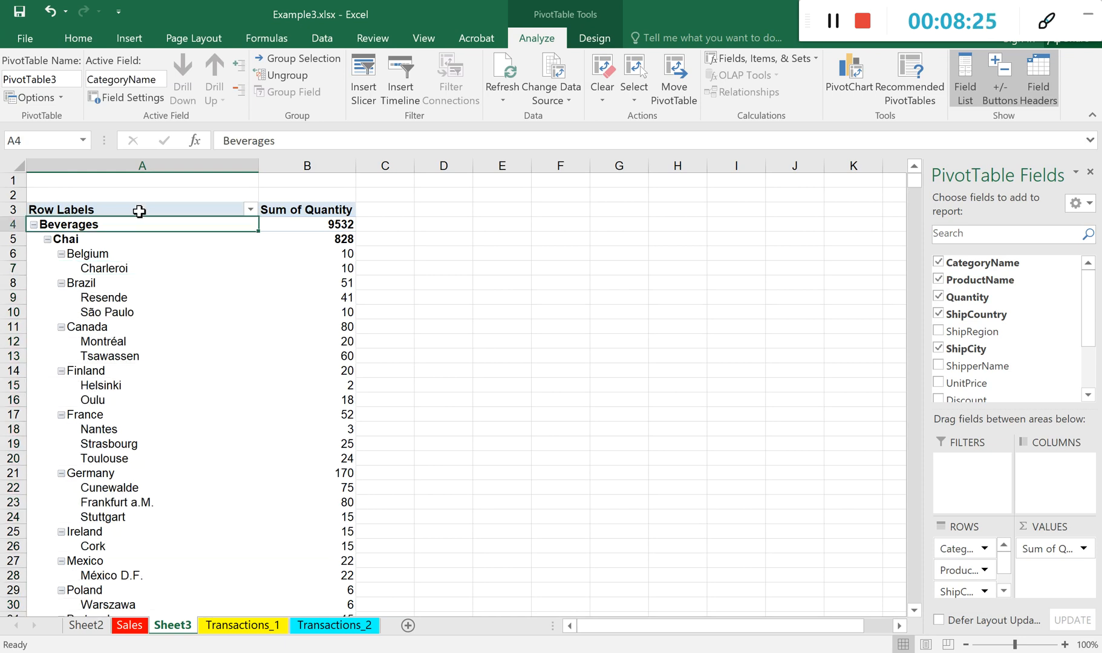
left_click(239, 92)
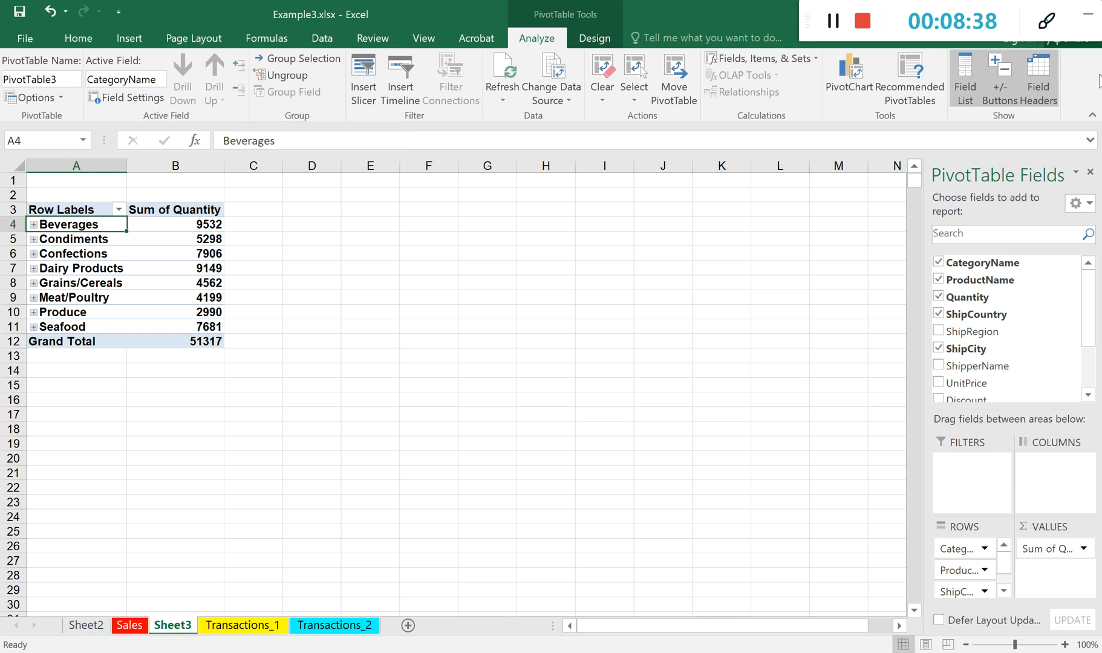
left_click(841, 30)
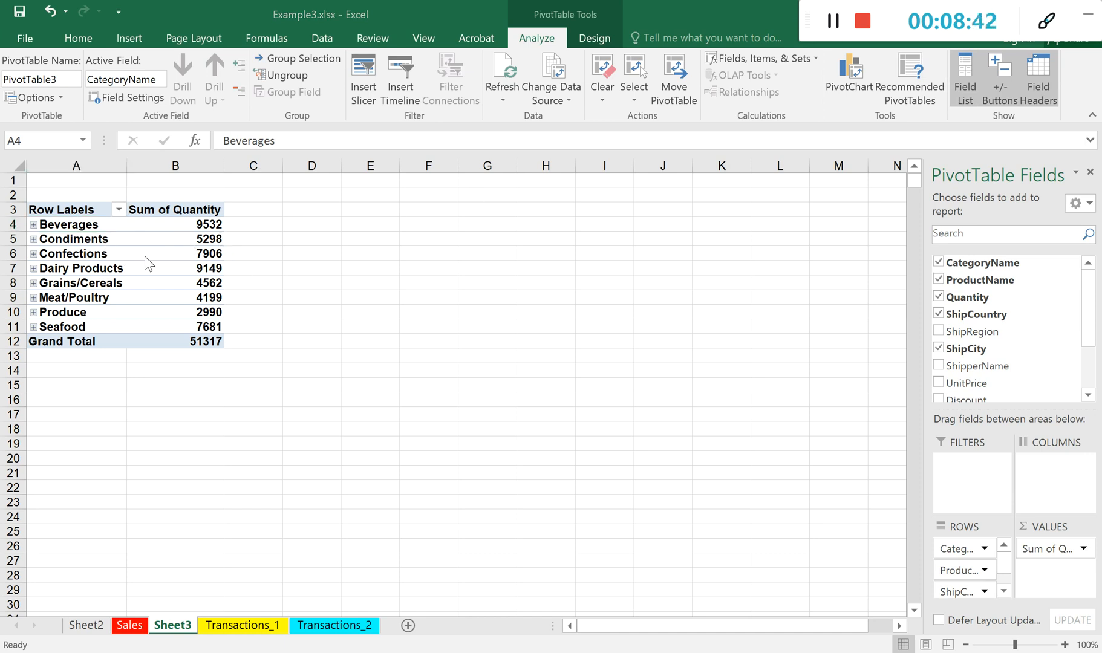
Review the PivotTable's Sum of Quantity column by product category.
left_click(166, 223)
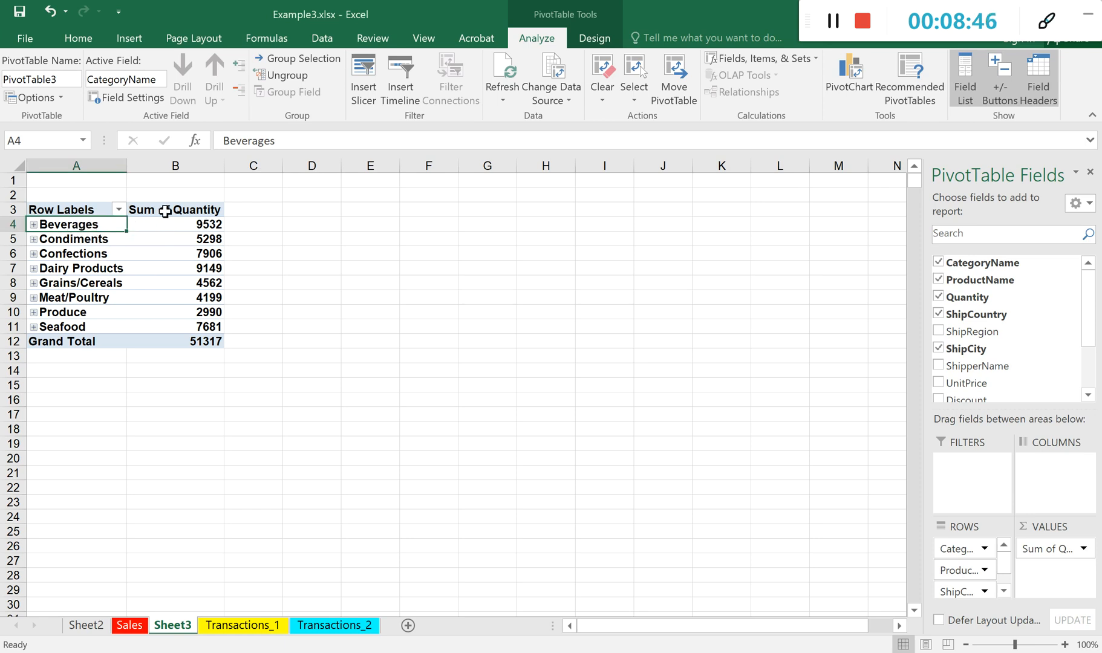
mouse_move(158, 237)
left_click(171, 205)
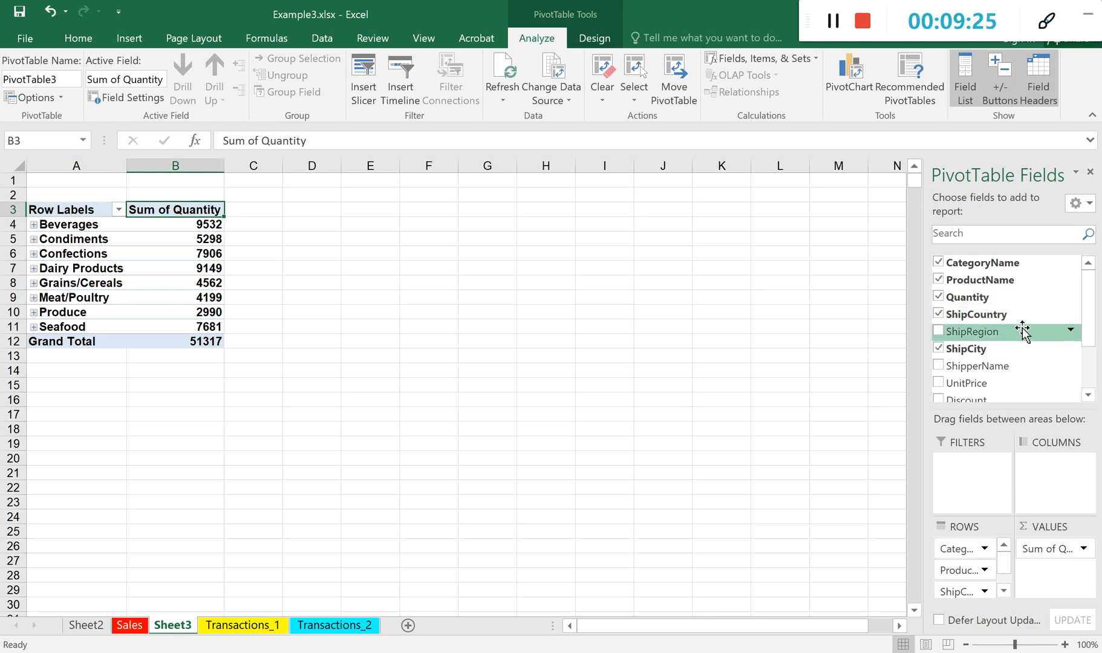
scroll(1022, 329, "down", 4)
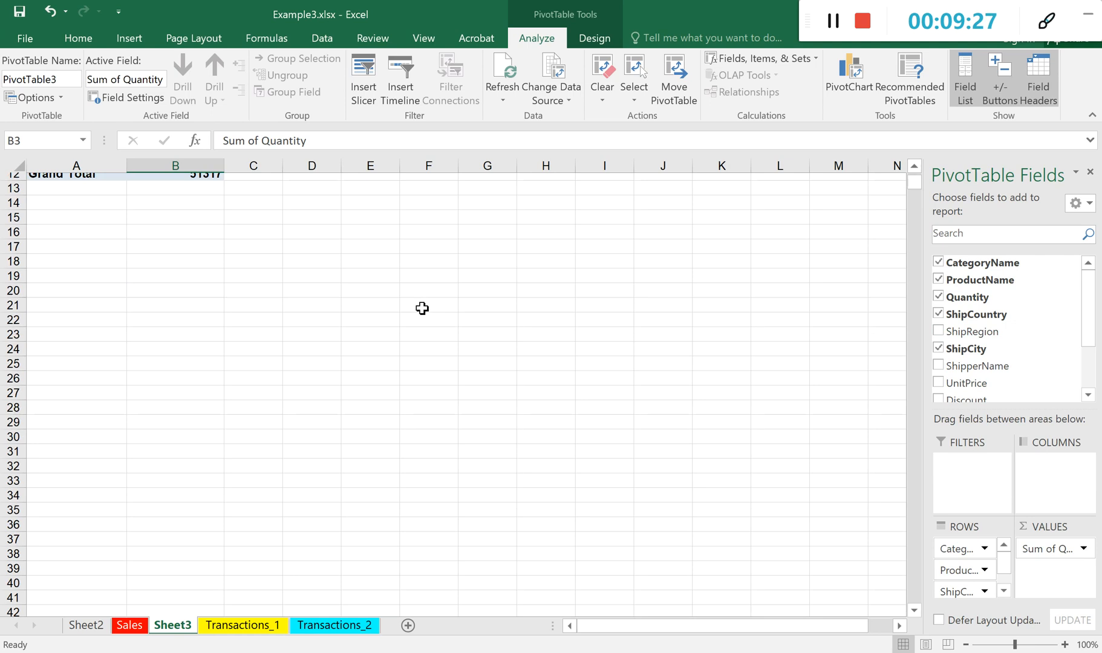
scroll(423, 310, "up", 4)
mouse_move(1089, 317)
left_mouse_down()
mouse_move(1092, 360)
mouse_move(1096, 322)
left_mouse_up()
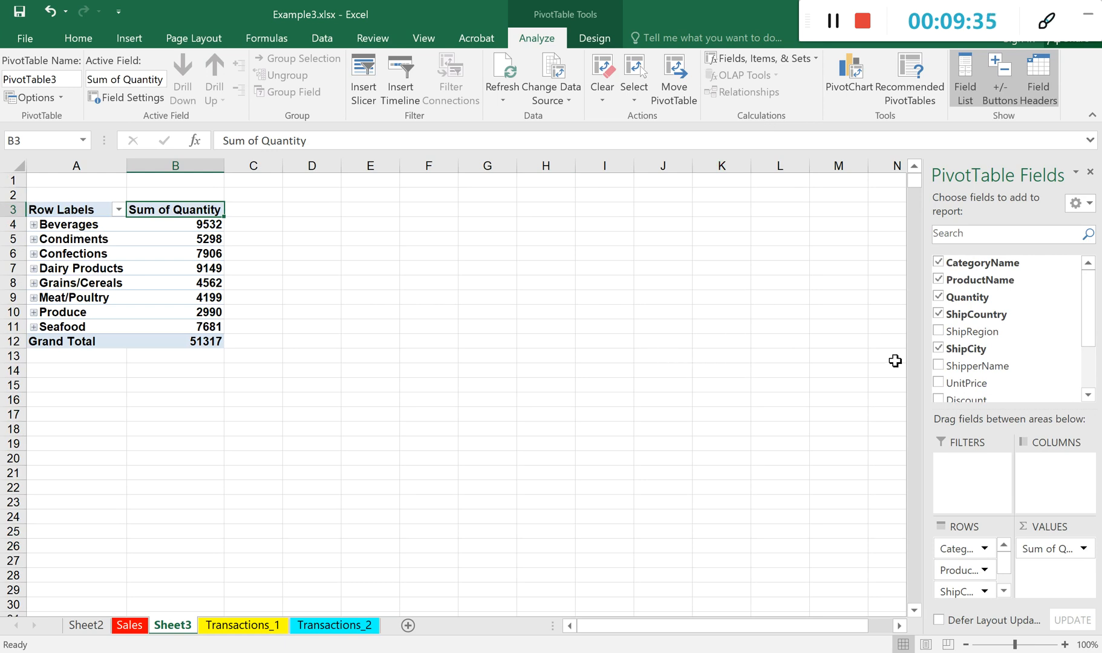
left_click(833, 21)
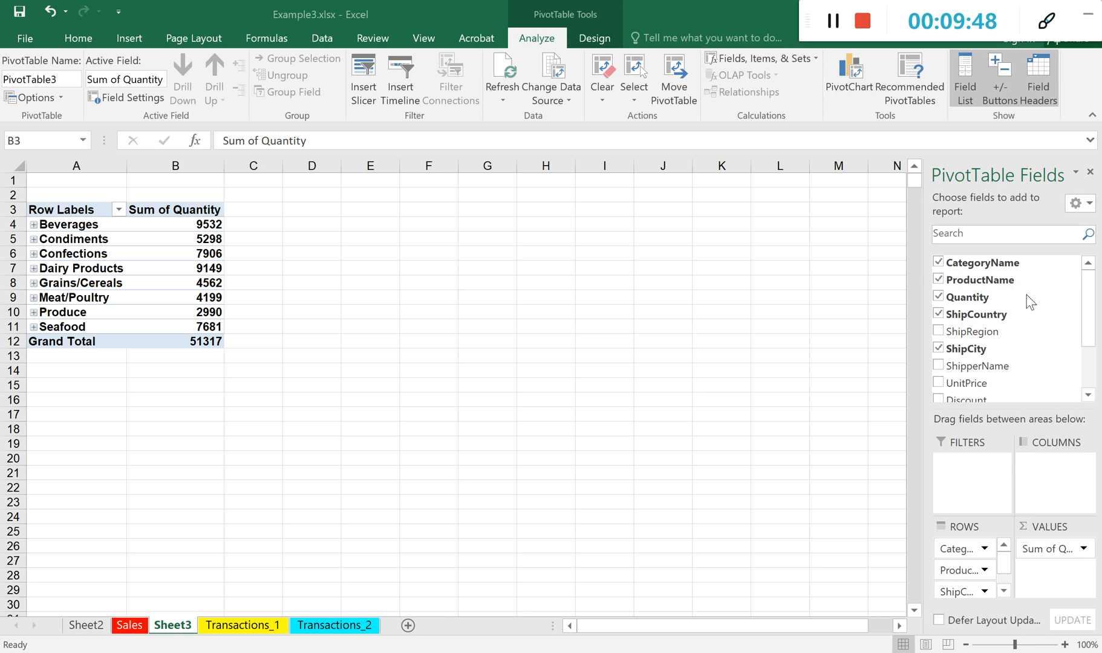
Move the ShipCountry field from Rows to Columns and examine the quantities by category across the countries.
left_click_drag(920, 199, 671, 207)
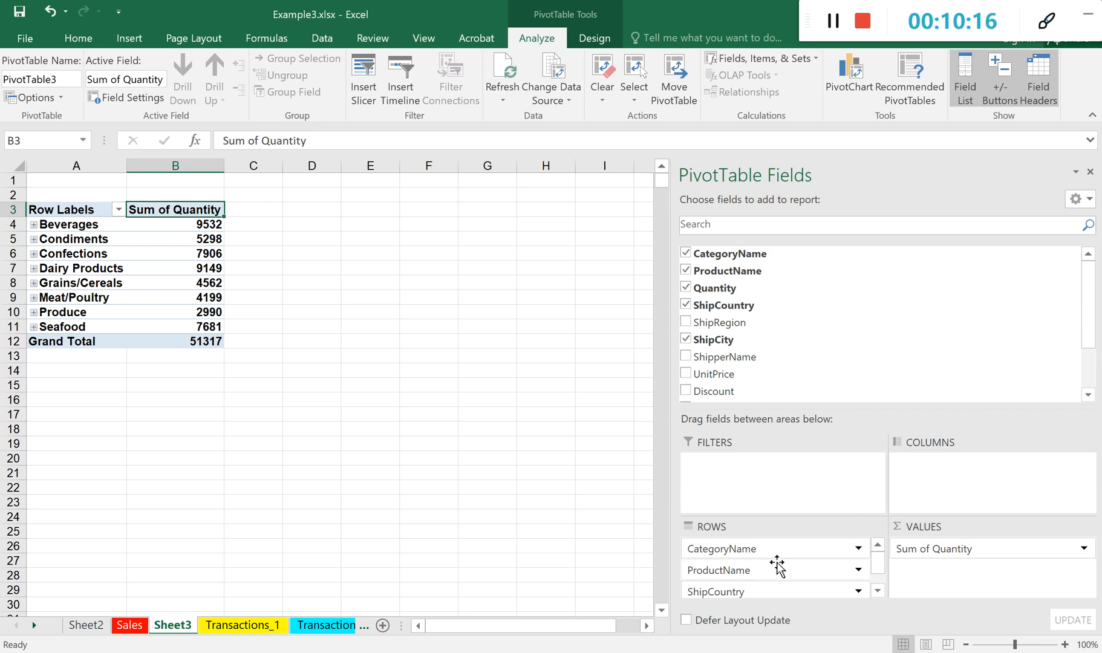
left_click_drag(706, 594, 954, 483)
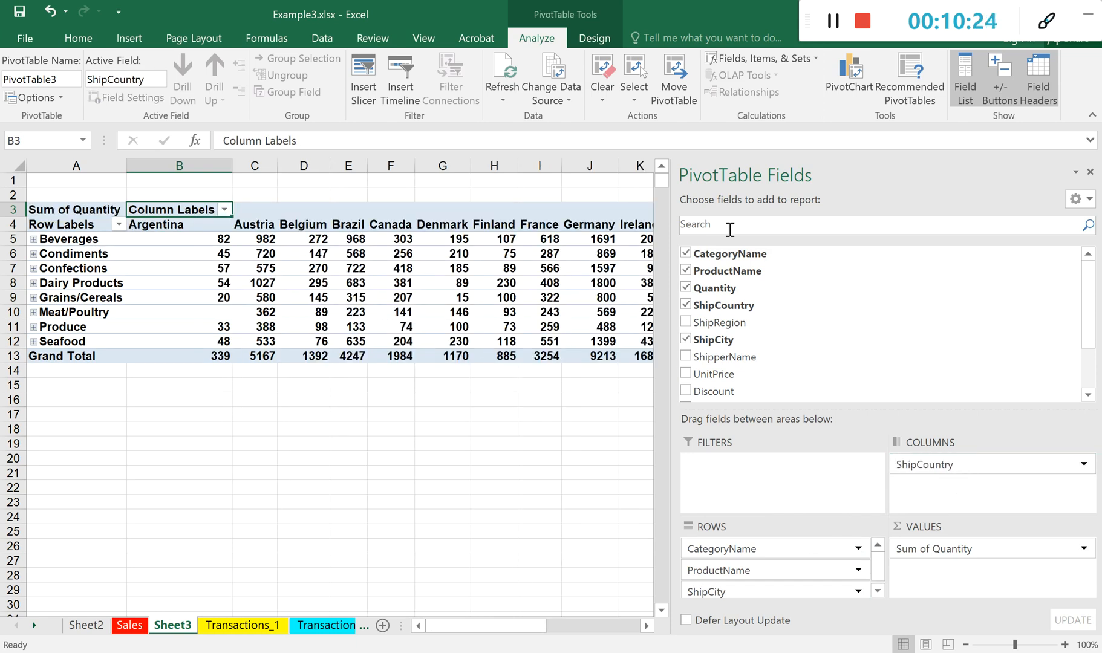
left_click_drag(668, 245, 996, 249)
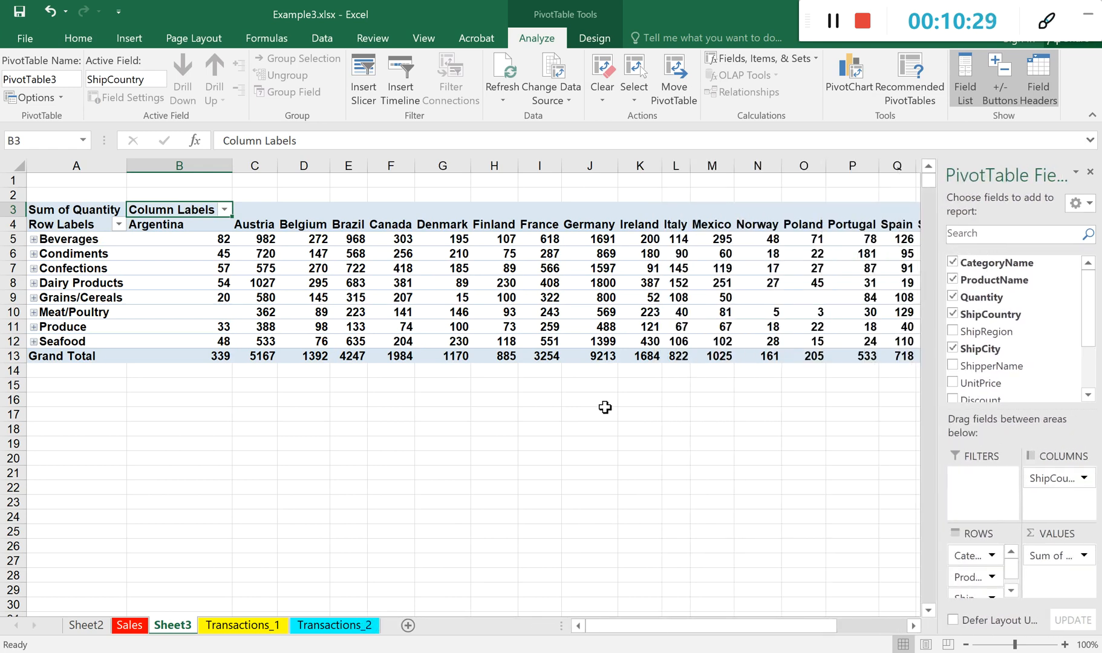
left_click_drag(692, 629, 602, 628)
Move the ShipCountry field from Columns back to Rows, between CategoryName and ProductName.
left_click_drag(936, 372, 787, 361)
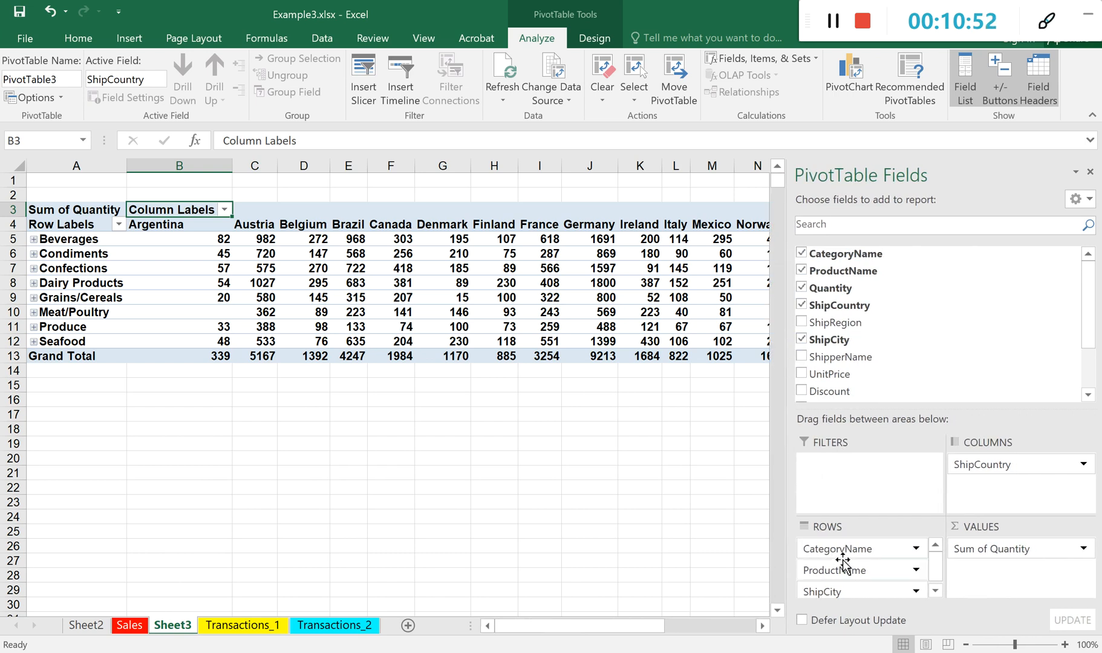
scroll(860, 565, "down", 5)
scroll(860, 564, "up", 5)
left_click_drag(984, 465, 857, 556)
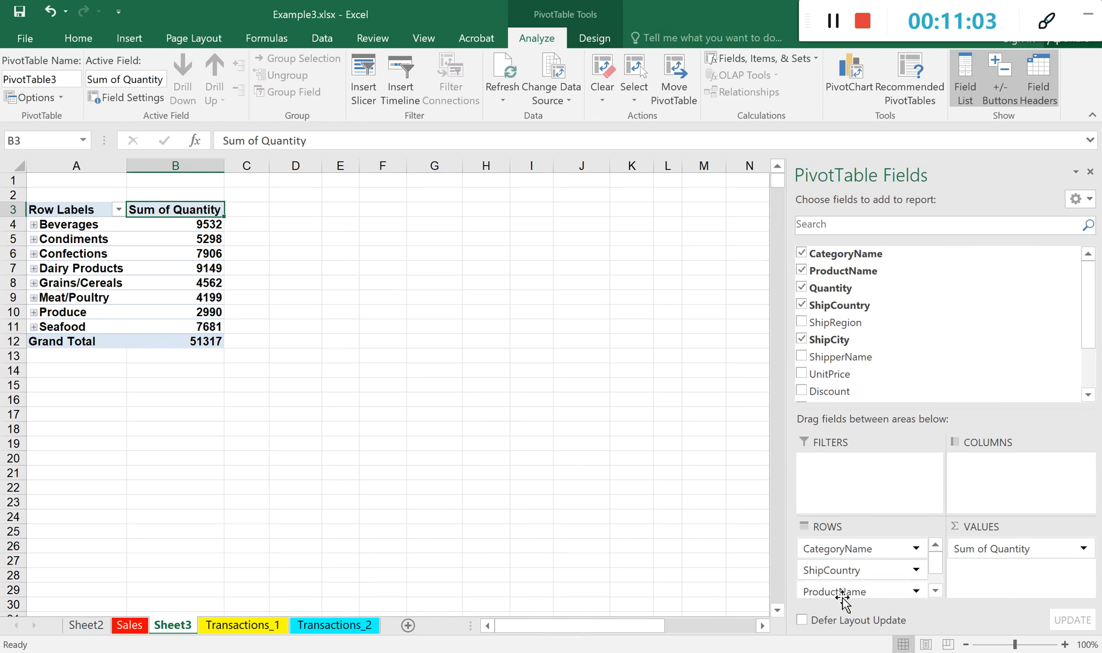
Move the ShipCity field from Rows to Columns and examine the quantities by category across the cities.
scroll(927, 571, "down", 1)
left_click_drag(865, 591, 1001, 480)
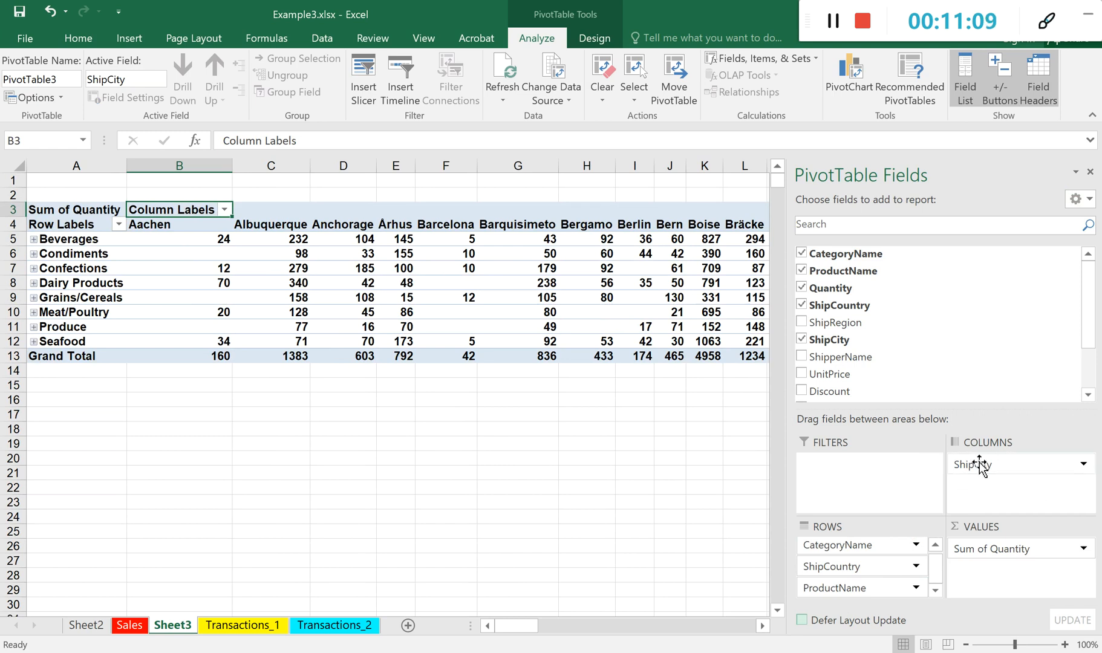
left_click_drag(786, 304, 943, 304)
left_click_drag(614, 630, 539, 623)
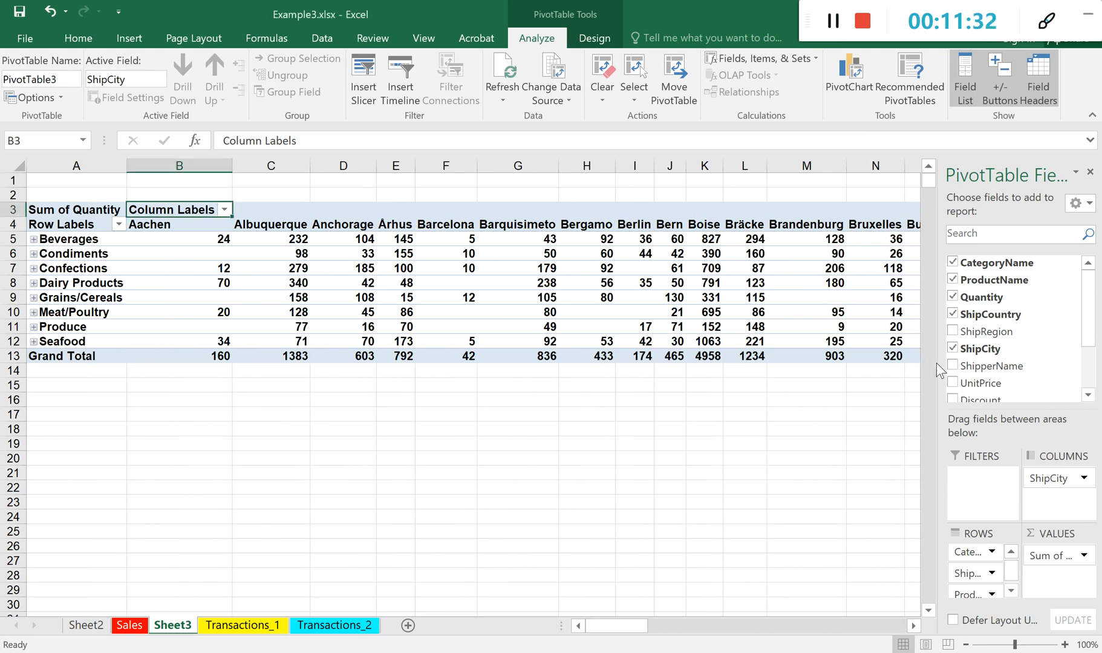
left_click_drag(937, 364, 686, 363)
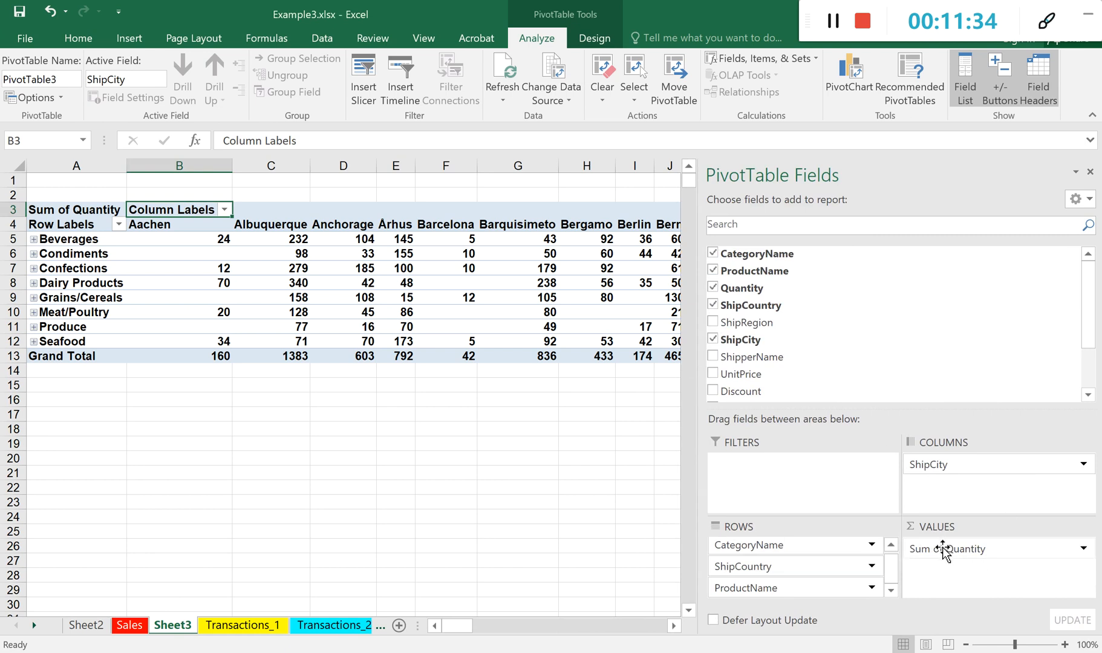
Examine the calculation types available for the Sum of Quantity value field in its settings, leaving them unchanged.
left_click(969, 551)
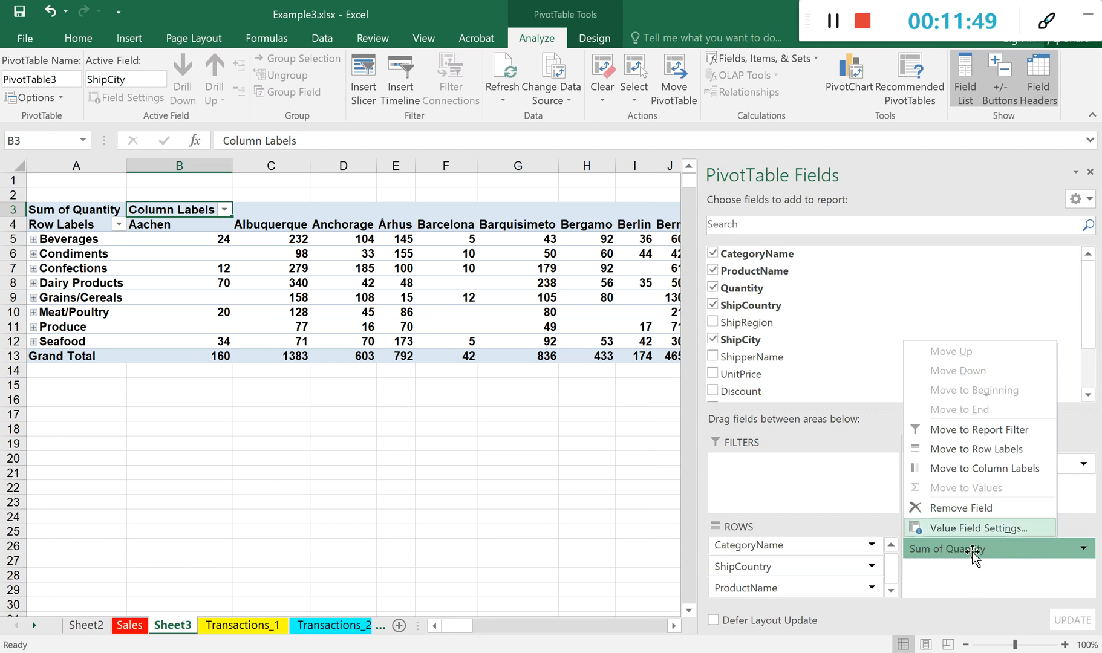
left_click(972, 528)
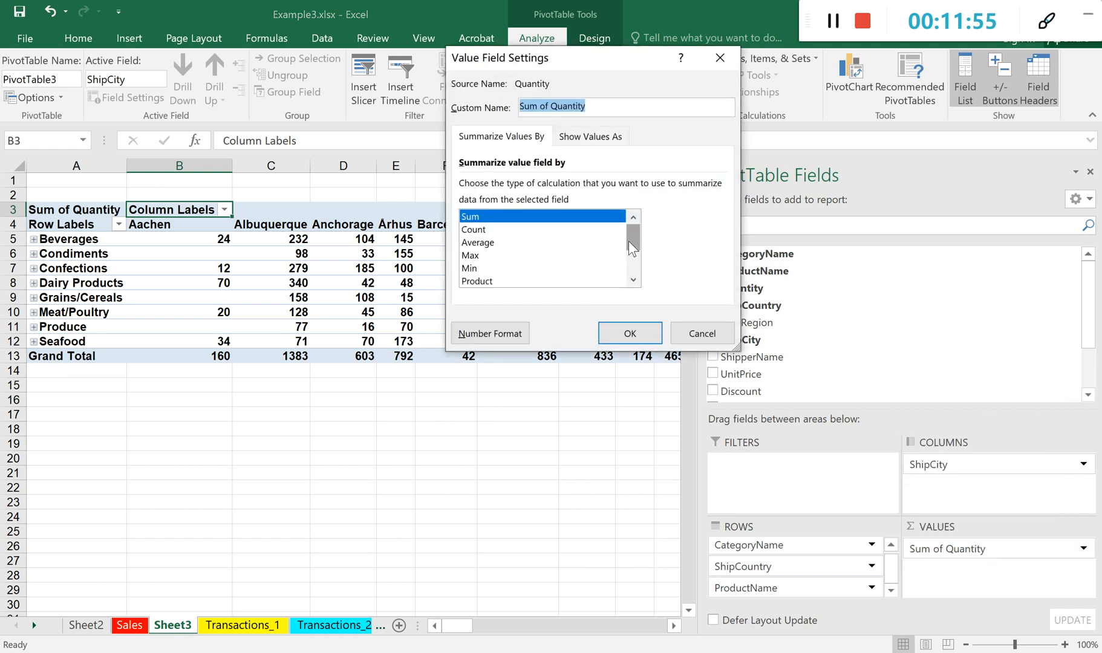
scroll(628, 241, "down", 2)
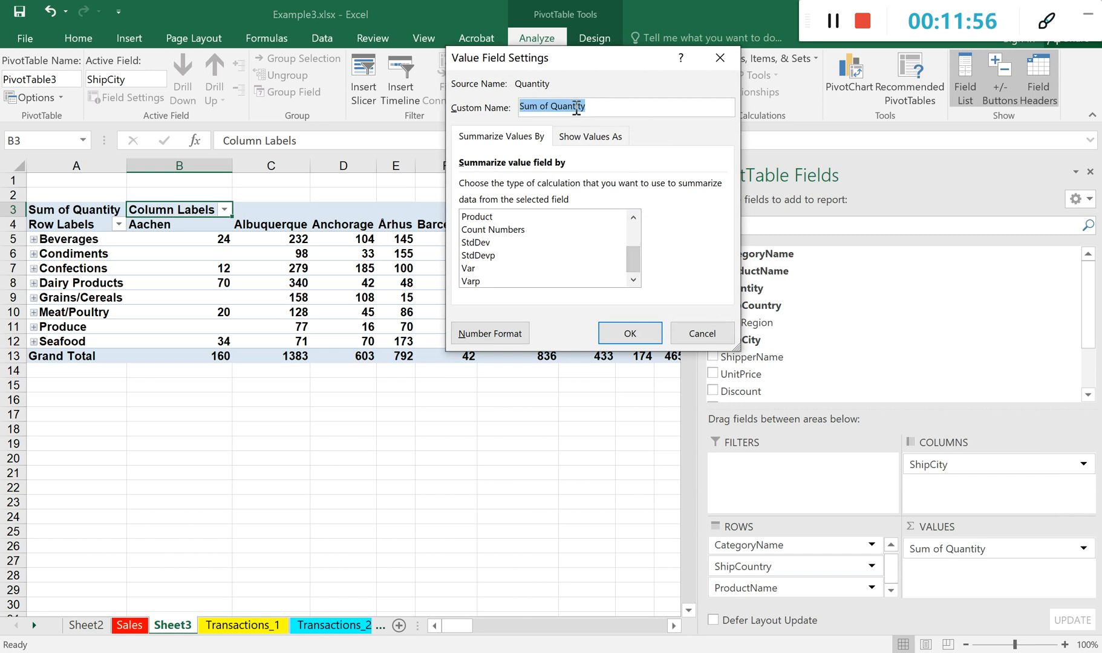
left_click(719, 58)
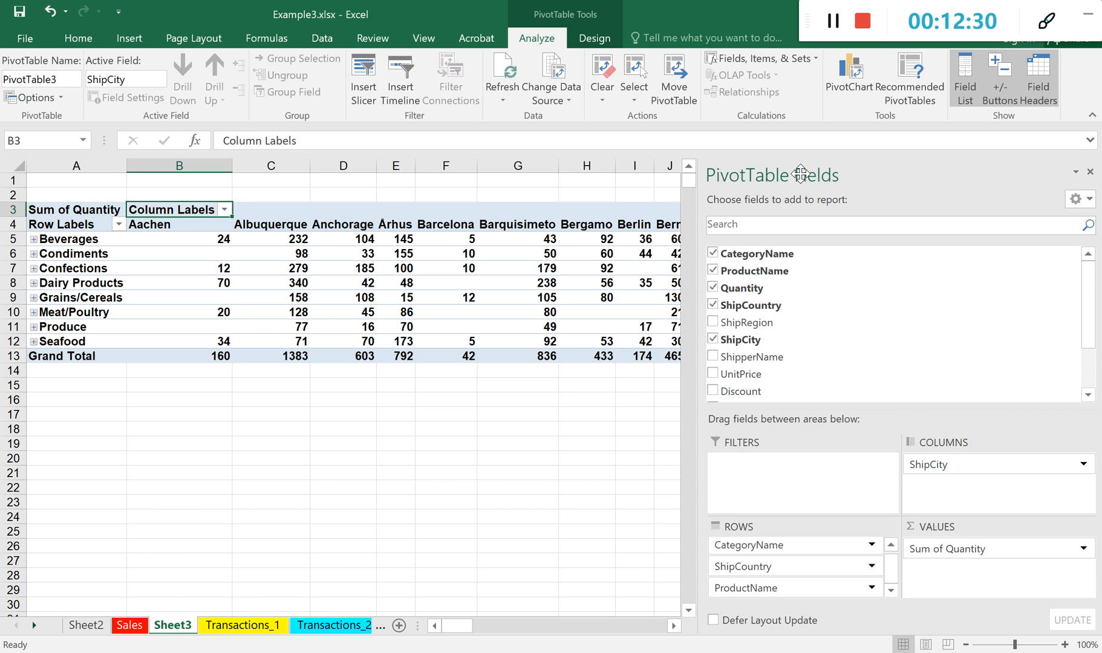
Add the ShipperName field to the PivotTable's Filters area and filter the report to Federal Shipping.
scroll(790, 342, "down", 1)
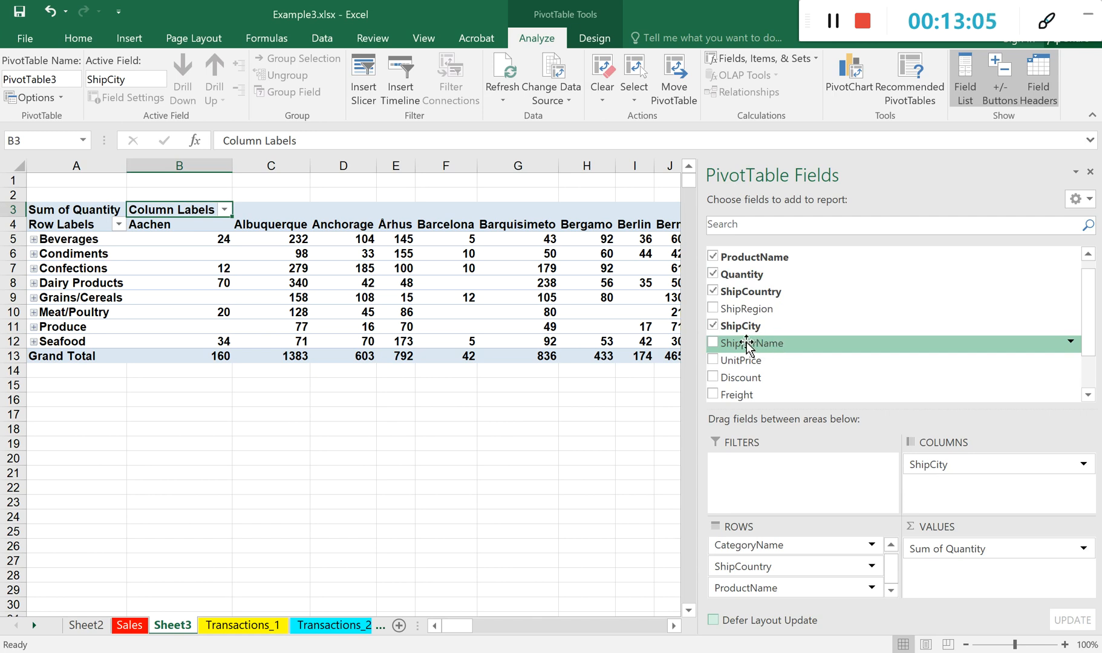
left_click_drag(762, 344, 751, 471)
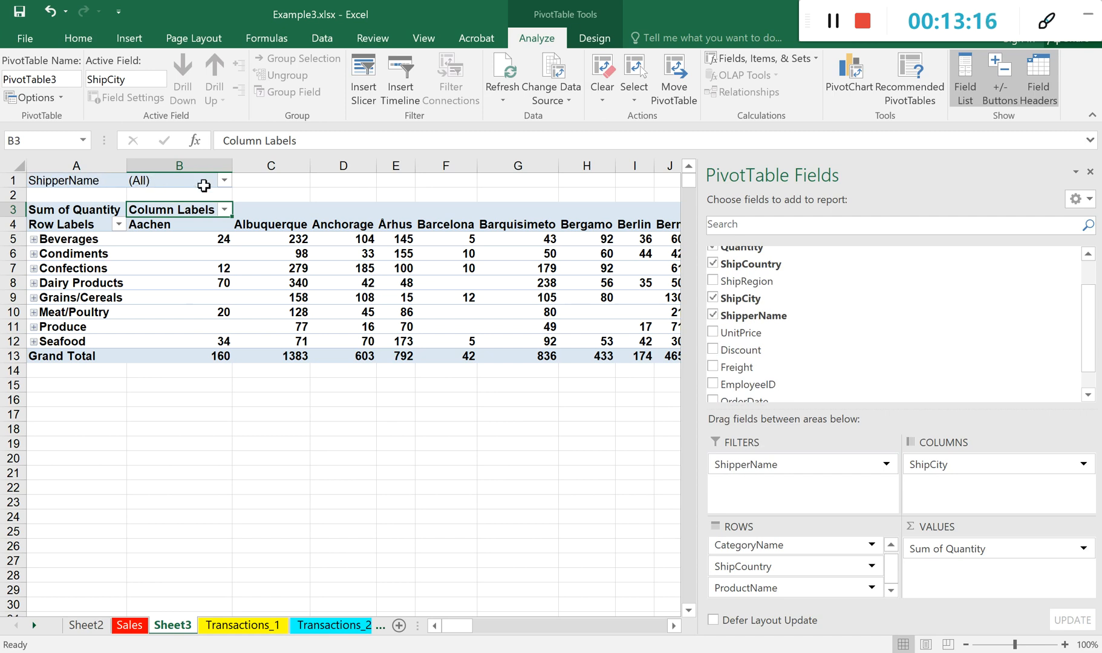
left_click(224, 181)
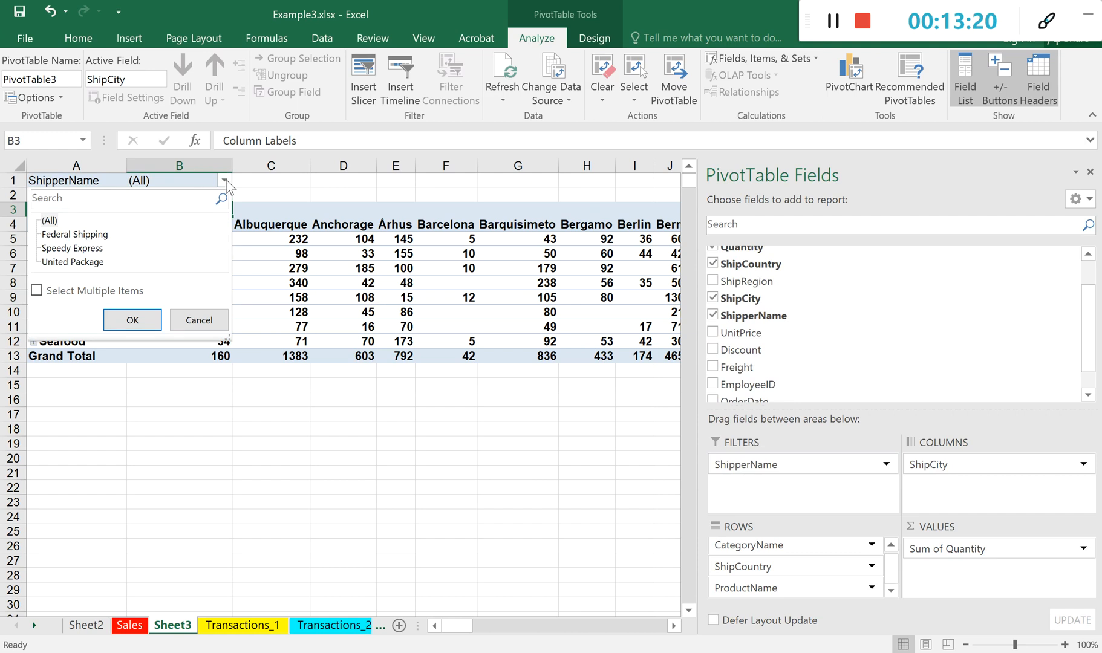
left_click(67, 236)
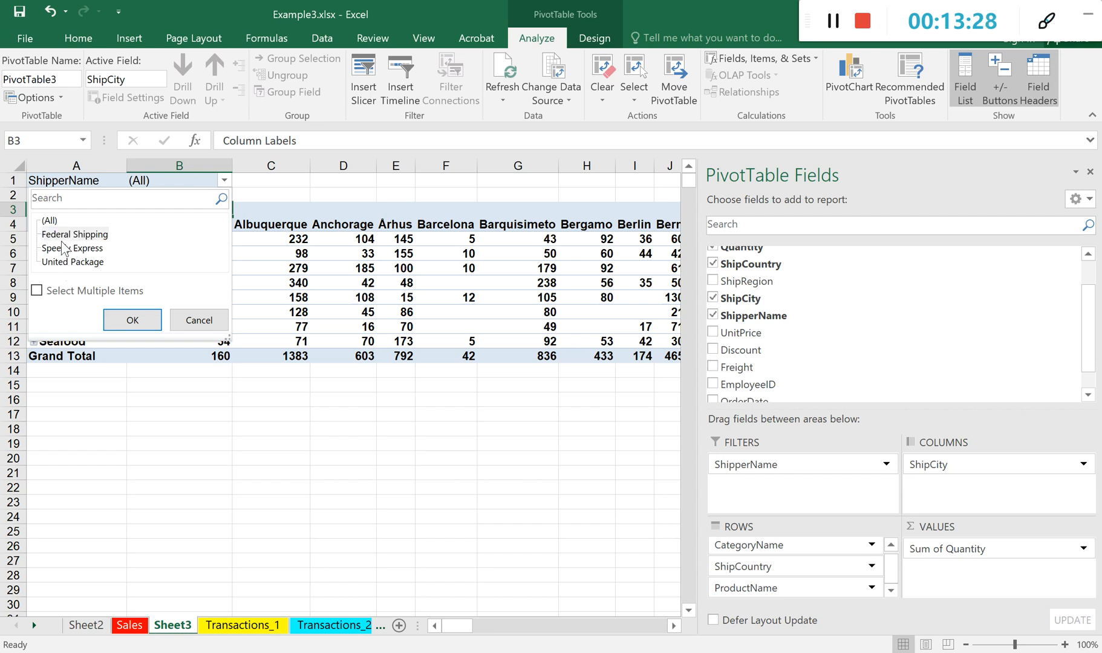
left_click(64, 239)
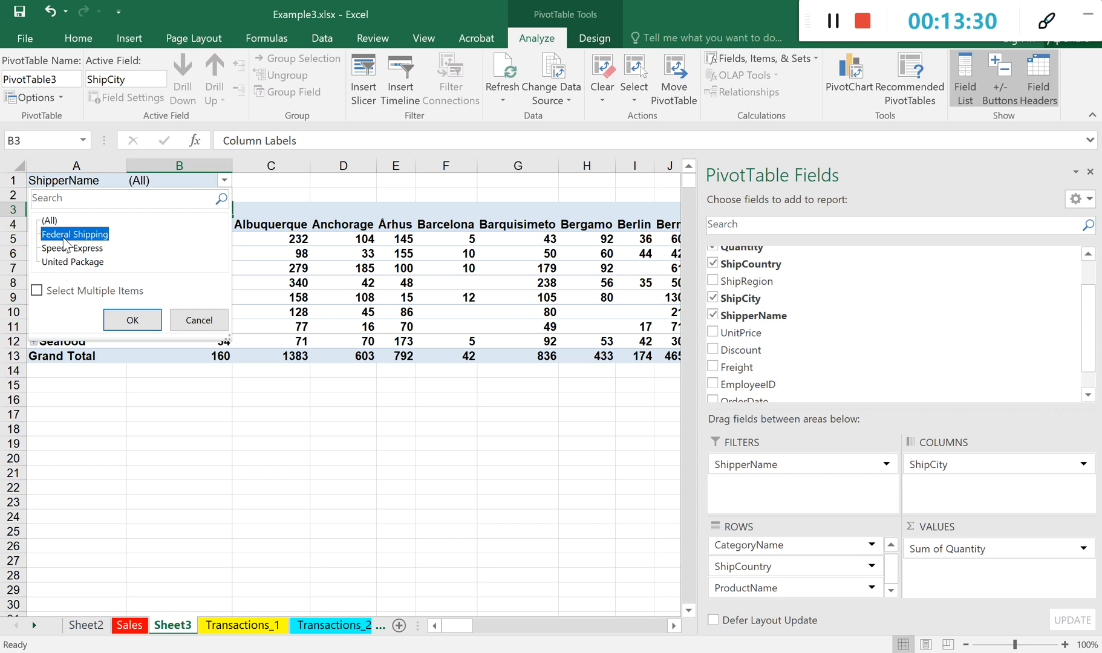
left_click(132, 321)
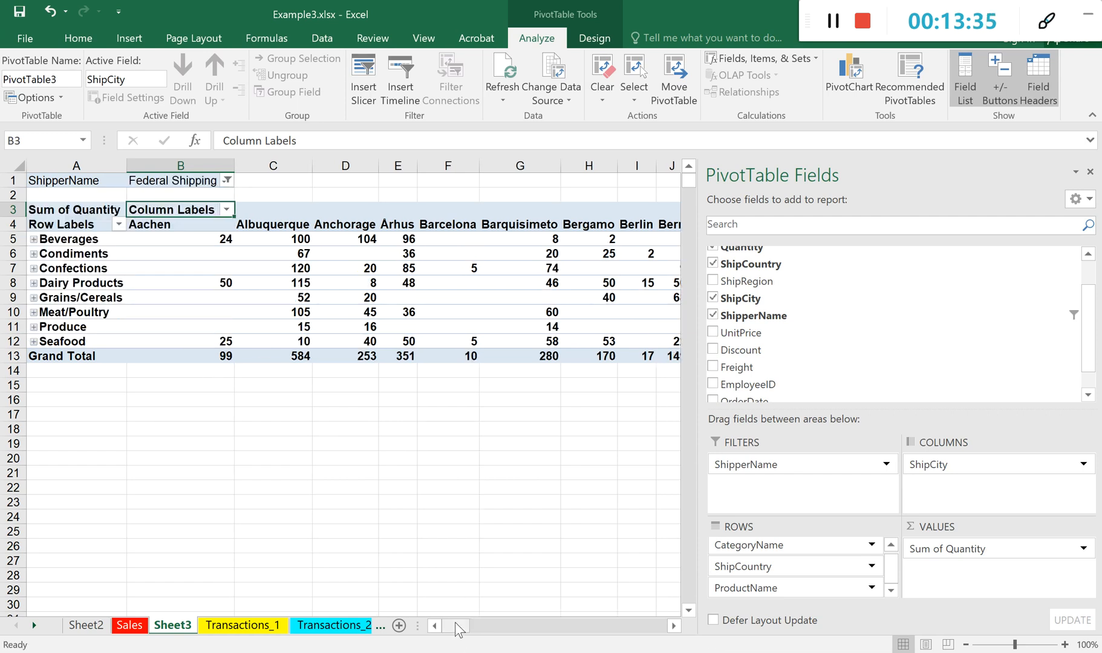
Move the ShipCity field from Columns to the top of Rows and collapse all the city groups.
left_click_drag(954, 466, 772, 542)
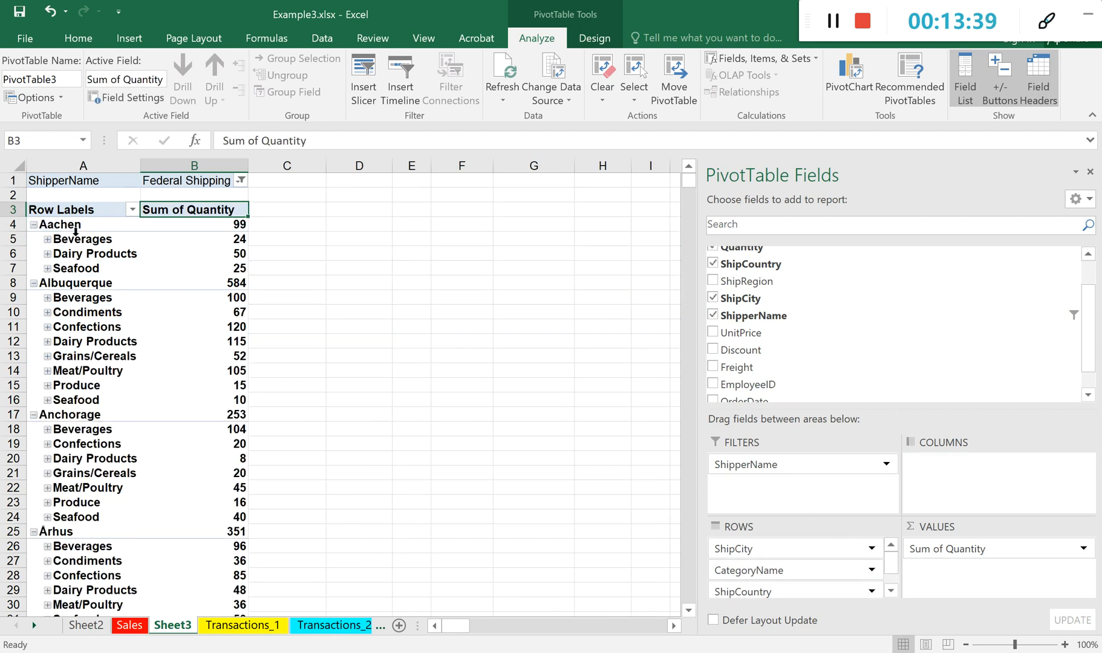
left_click(71, 229)
left_click(237, 91)
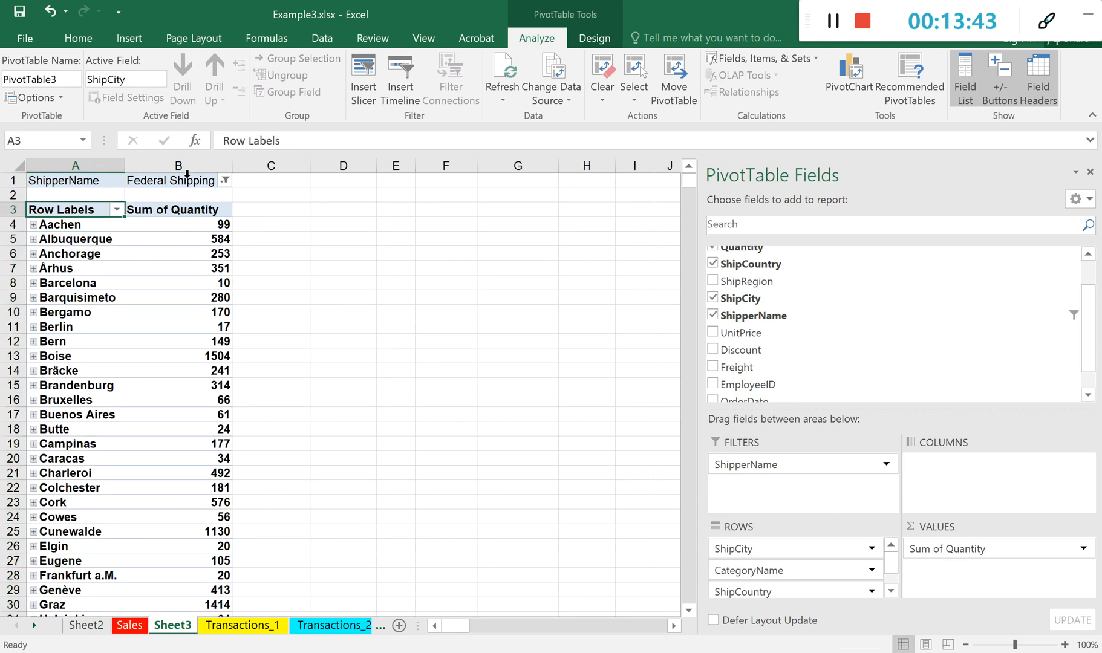
left_click(61, 239)
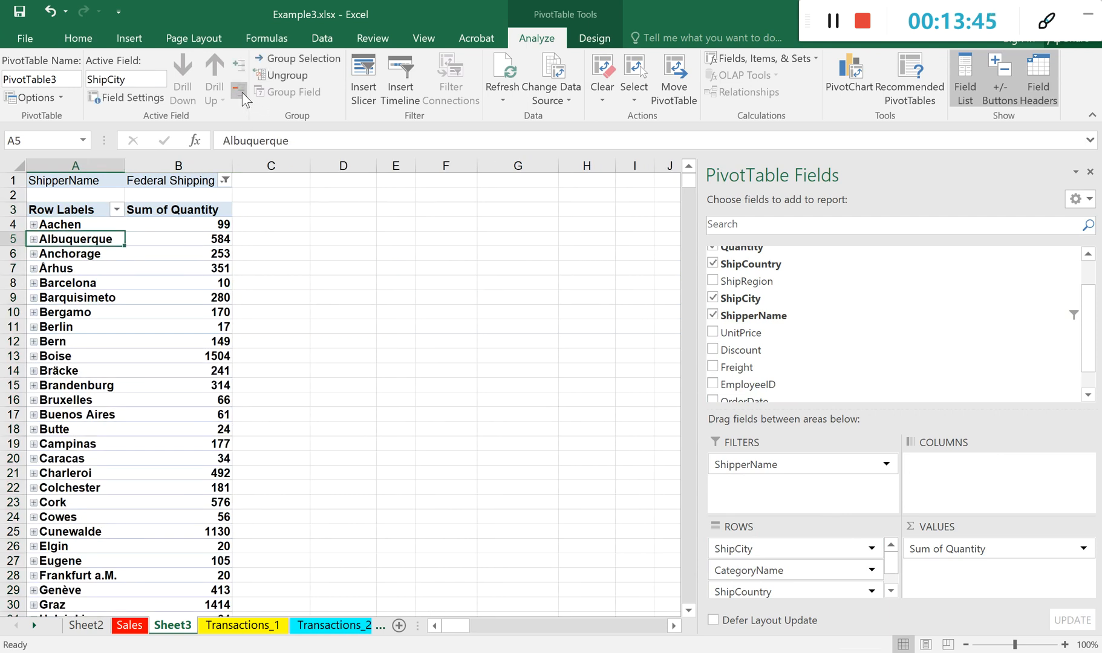
scroll(91, 415, "down", 11)
scroll(96, 414, "up", 8)
scroll(95, 415, "up", 3)
Move the ShipCity field within Rows to between ShipCountry and ProductName and check the category quantities.
left_click_drag(753, 551, 749, 575)
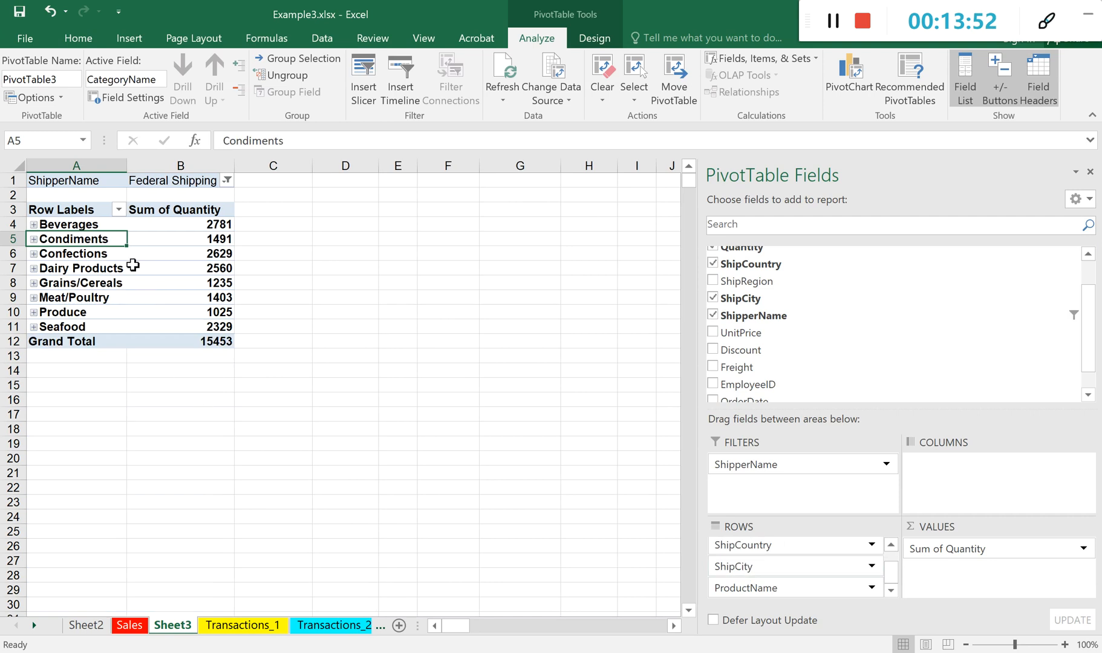
left_click(84, 223)
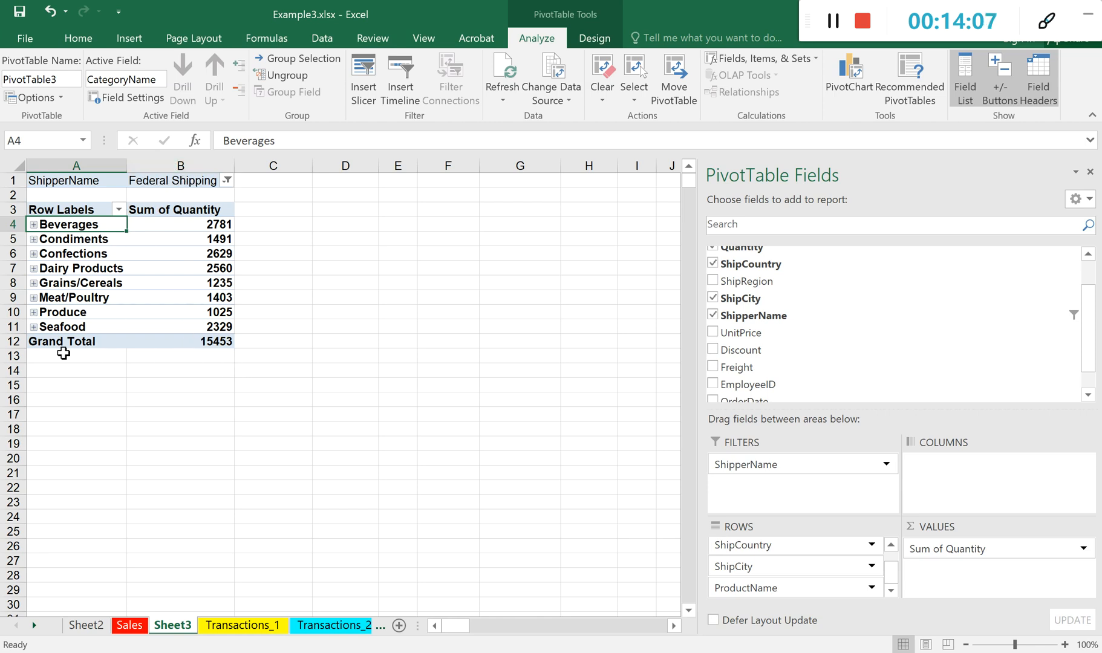
mouse_move(208, 346)
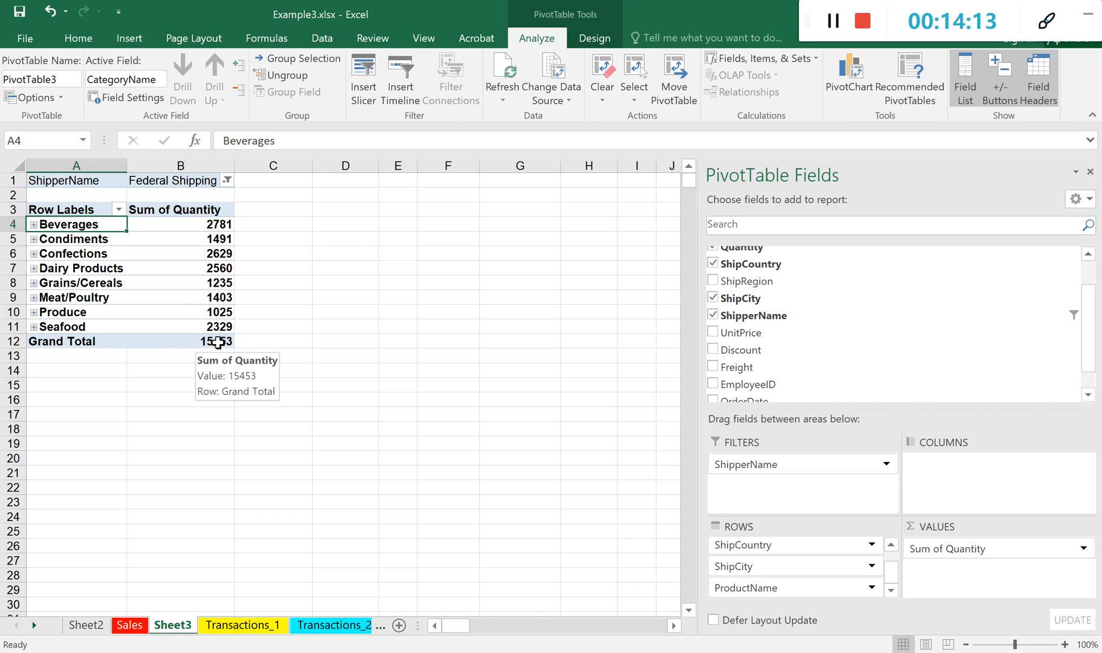
Switch the PivotTable's ShipperName filter to Speedy Express.
left_click(227, 180)
left_click(86, 253)
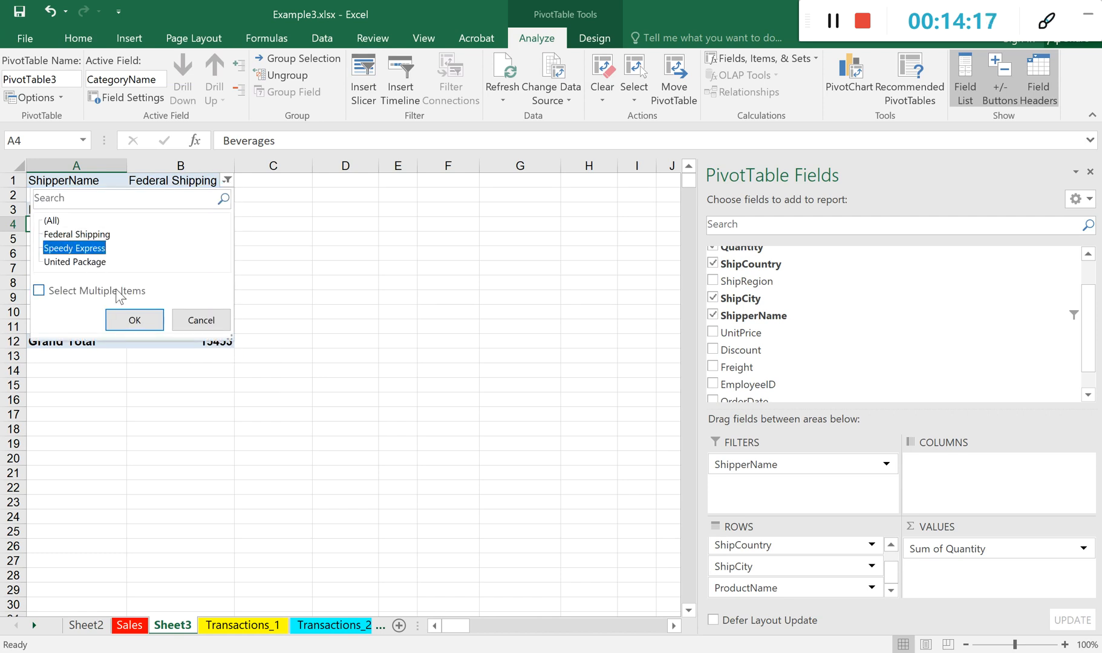
left_click(134, 321)
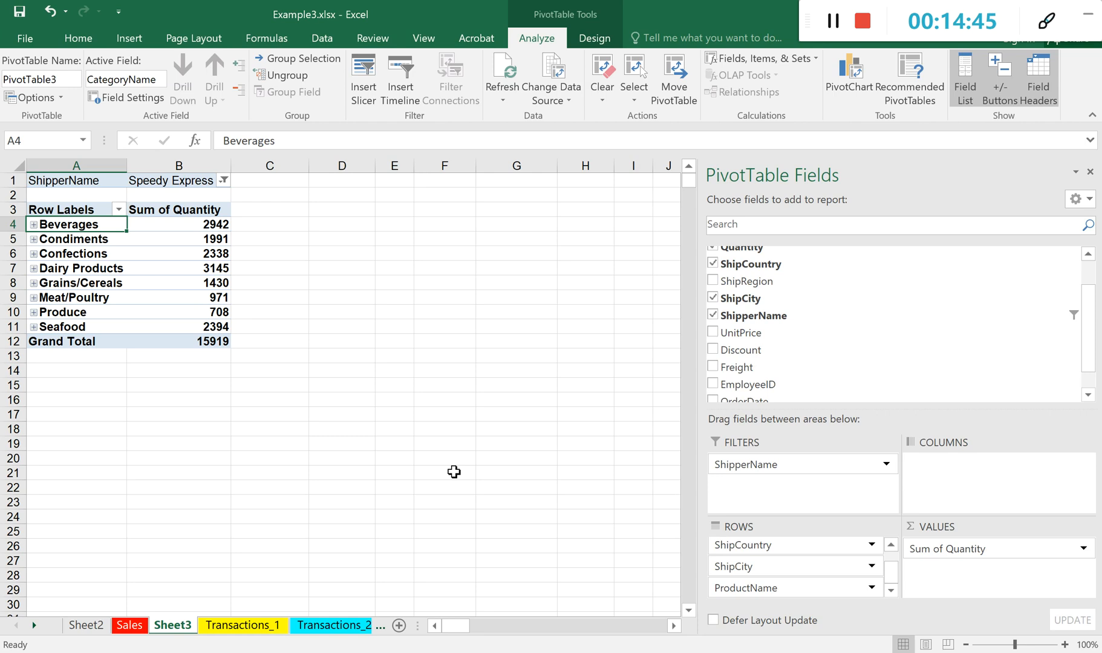
Look over the source data on the Transactions_2 and Transactions_1 sheets, then return to the PivotTable on Sheet3.
left_click(338, 626)
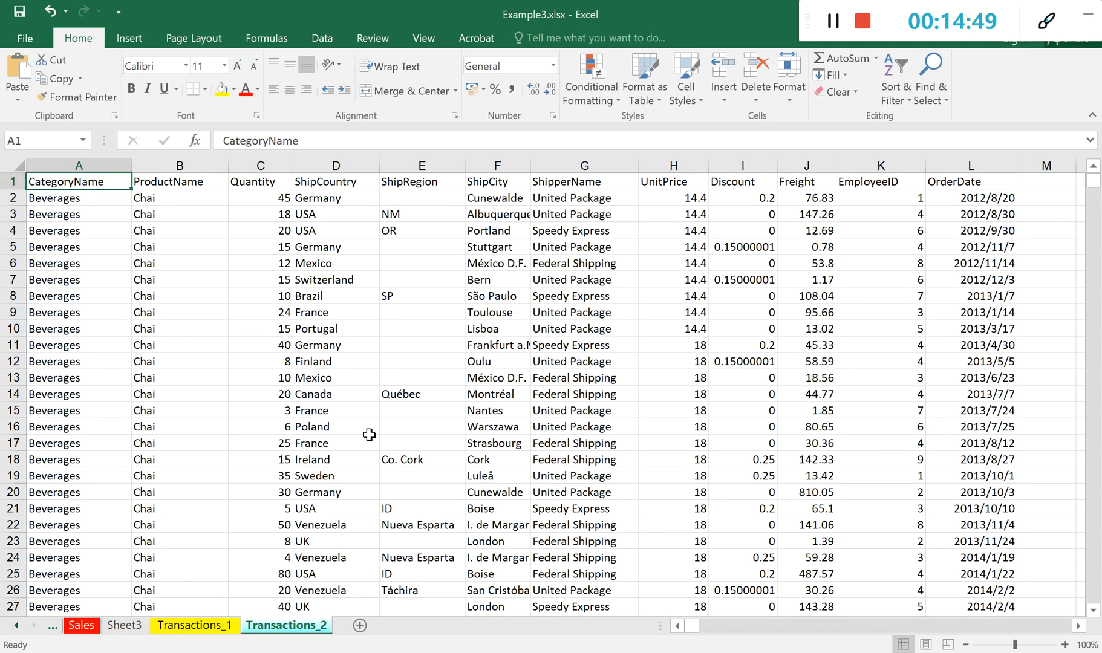
left_click(282, 295)
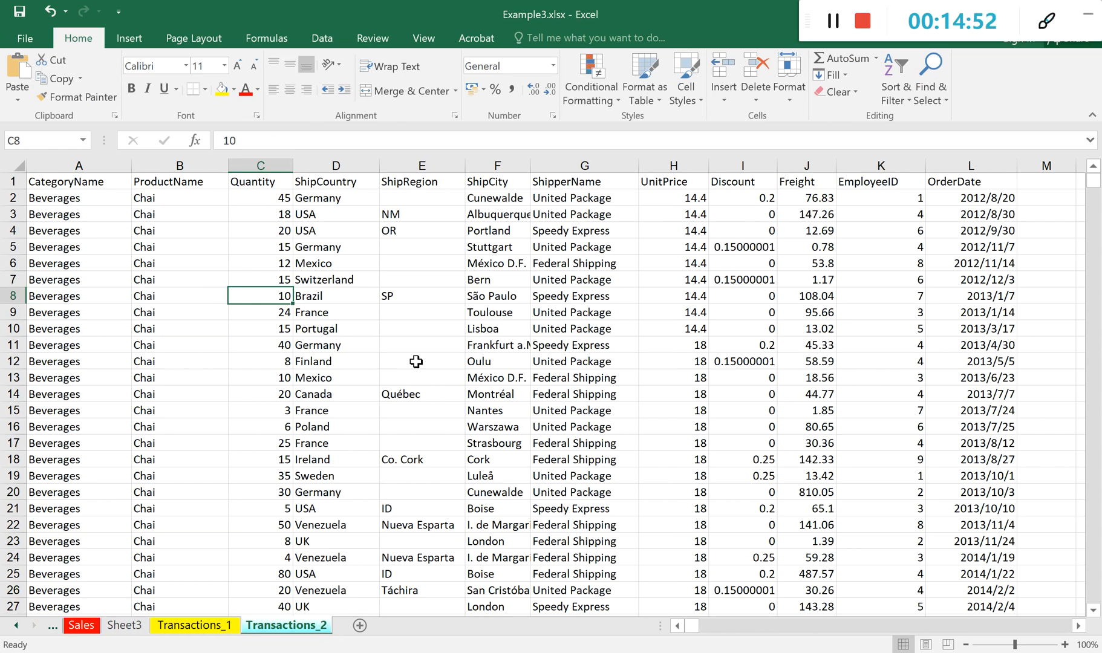
left_click(196, 625)
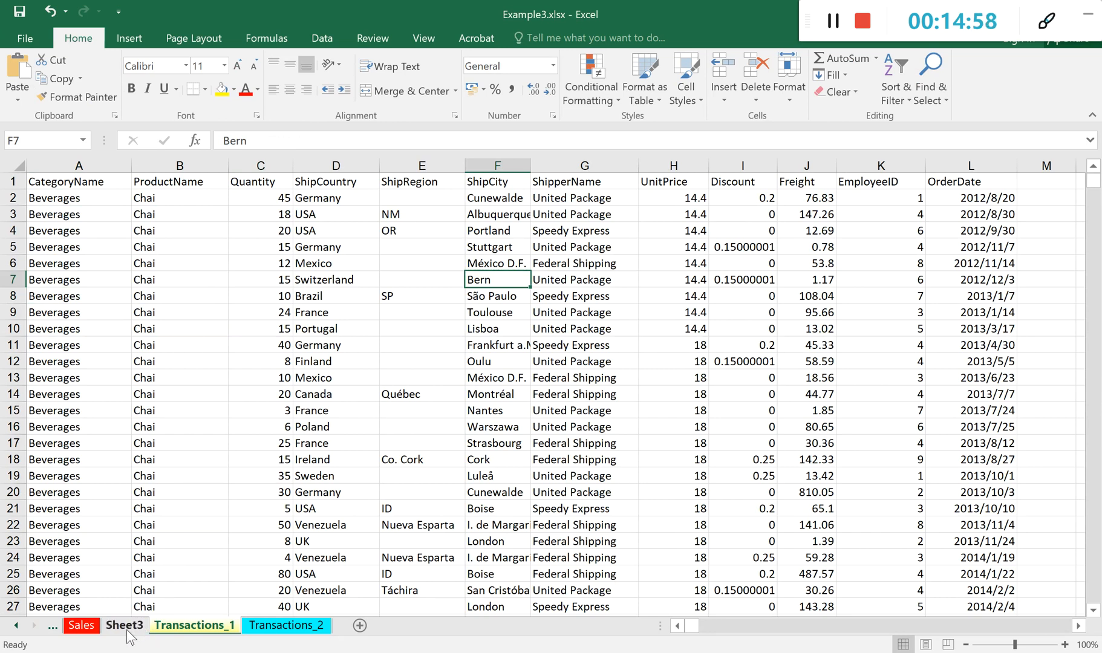
left_click(126, 627)
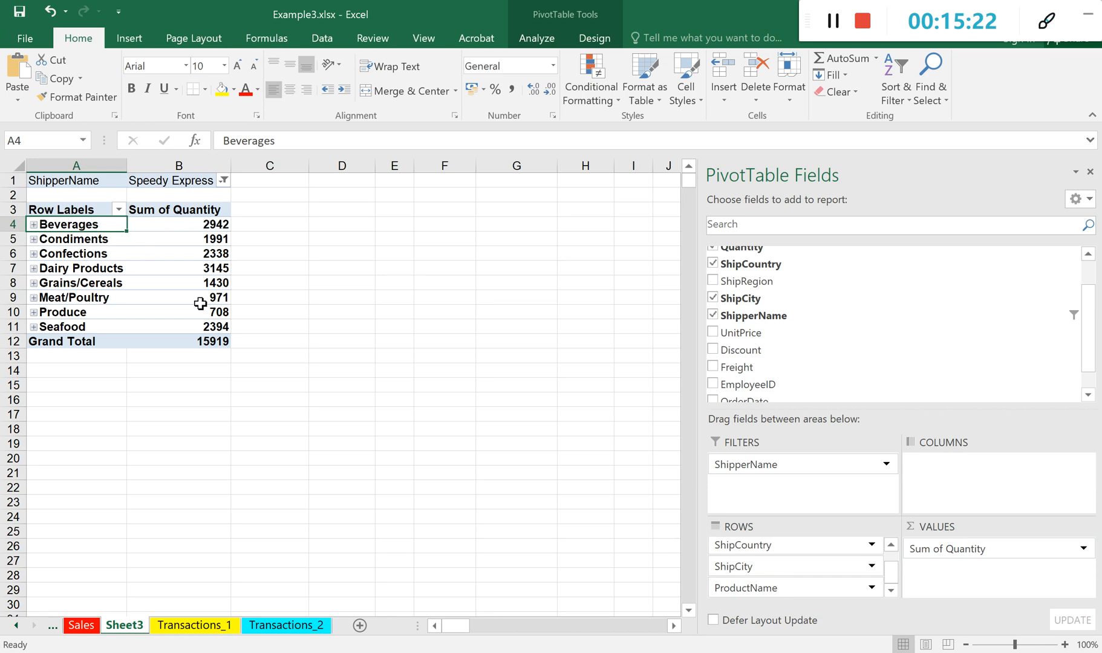
Remove the ShipperName field from the PivotTable's Filters area.
left_click(223, 180)
left_click(303, 205)
left_click_drag(762, 466, 807, 354)
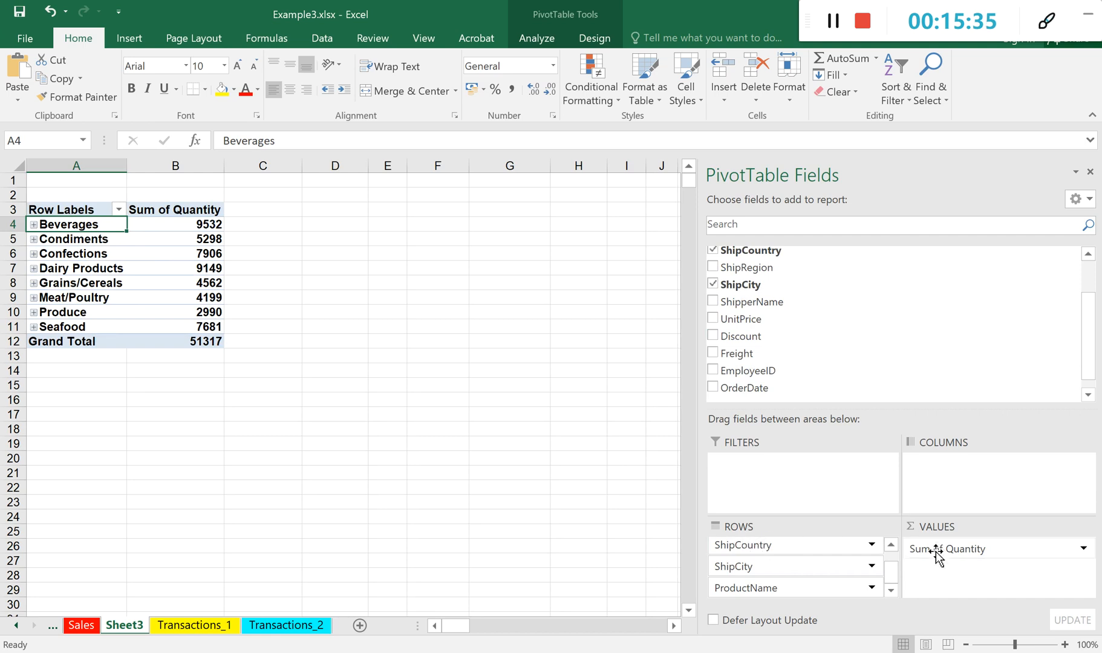
Review the PivotTable's row fields and its Grand Total of quantity.
scroll(893, 576, "up", 1)
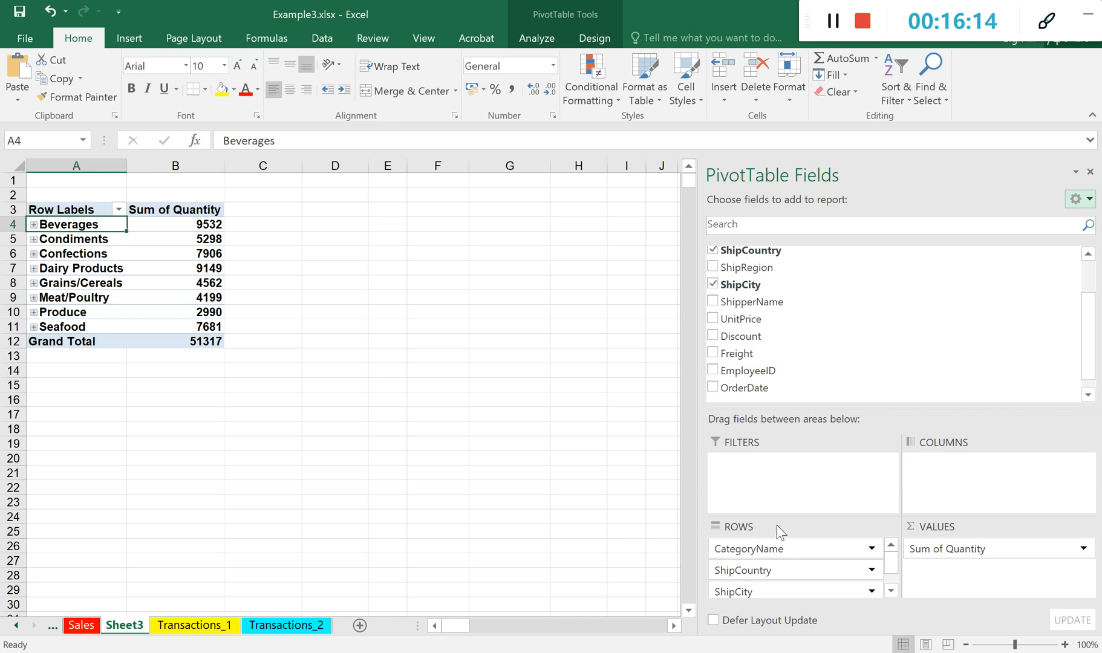
left_click(77, 355)
left_click(158, 354)
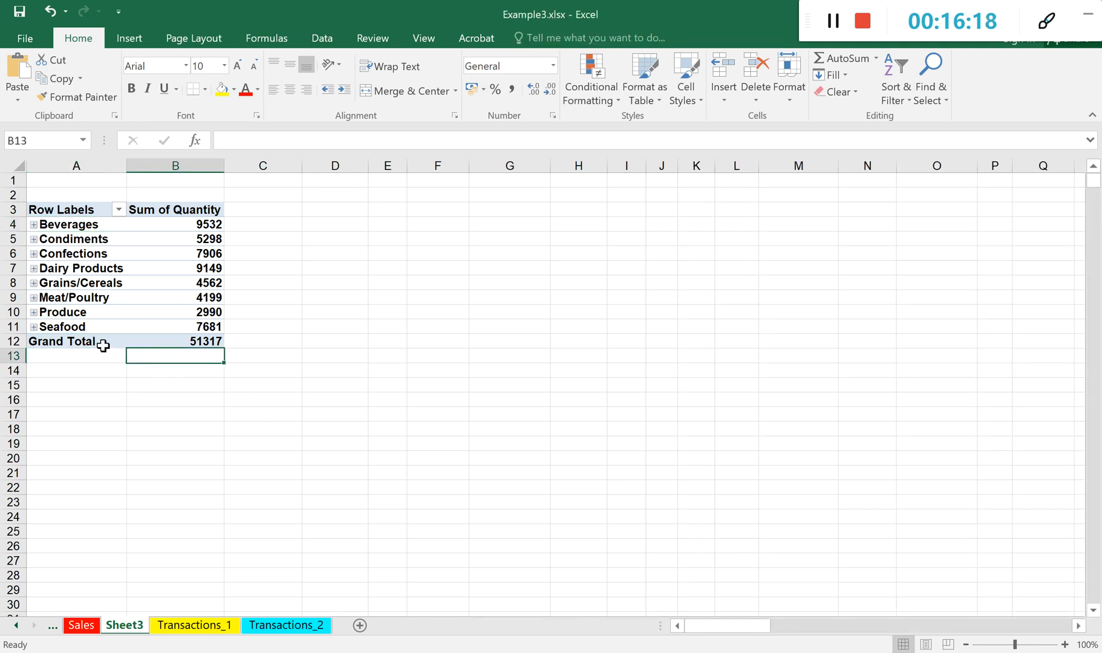
left_click(173, 342)
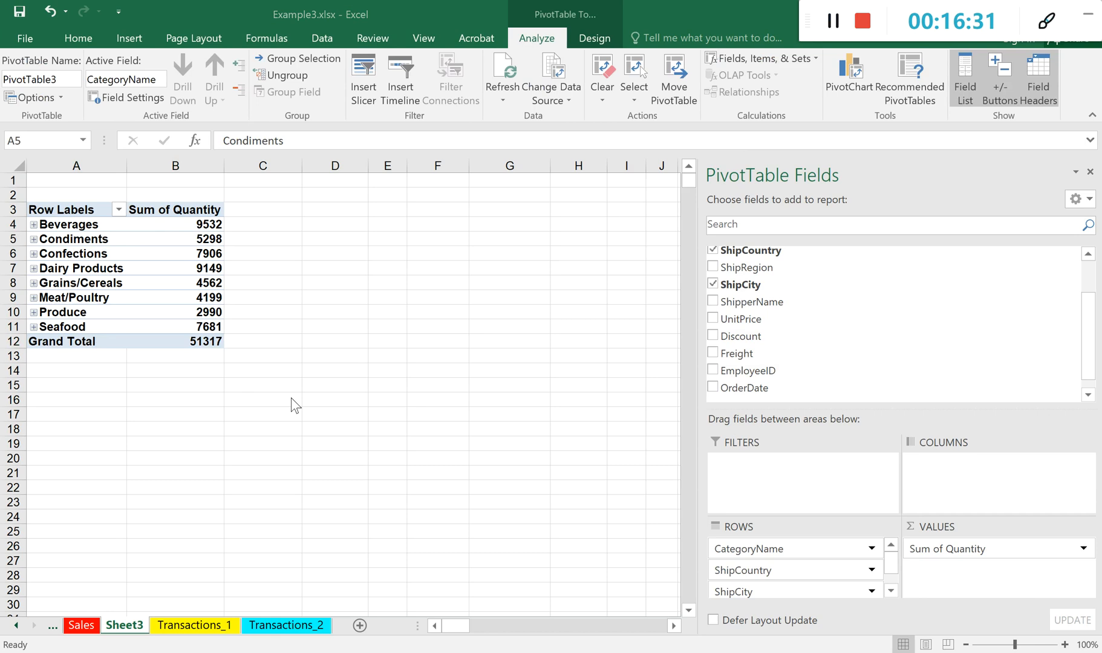
Enter the question "What is the sum of quantity selled by Australia?" in cell D14.
left_click(353, 370)
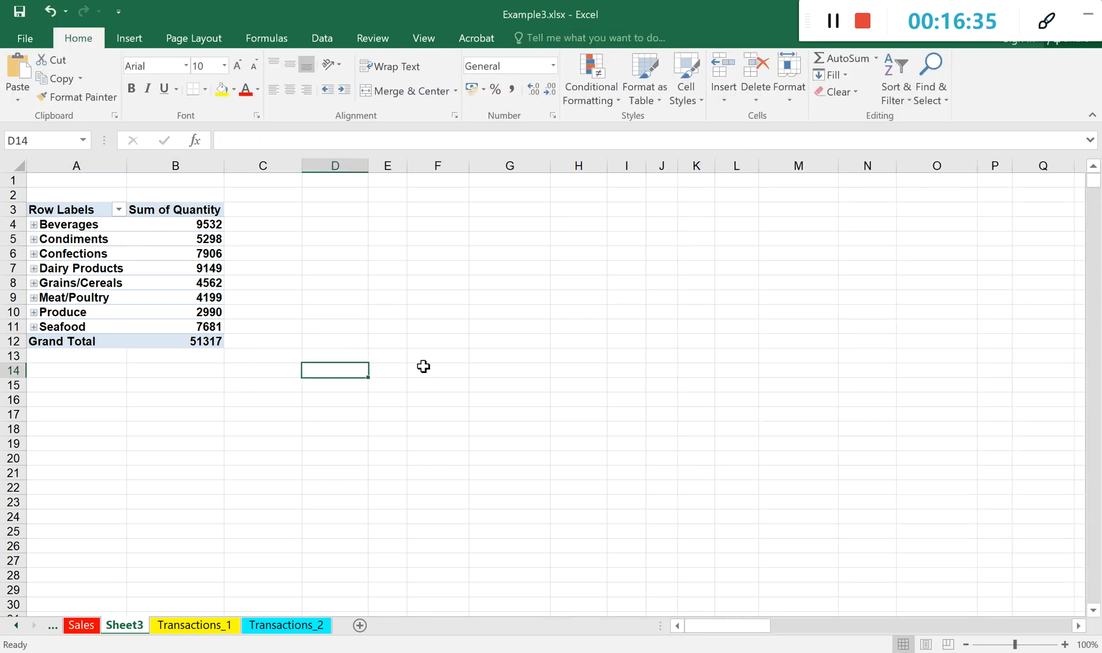
type("What is ")
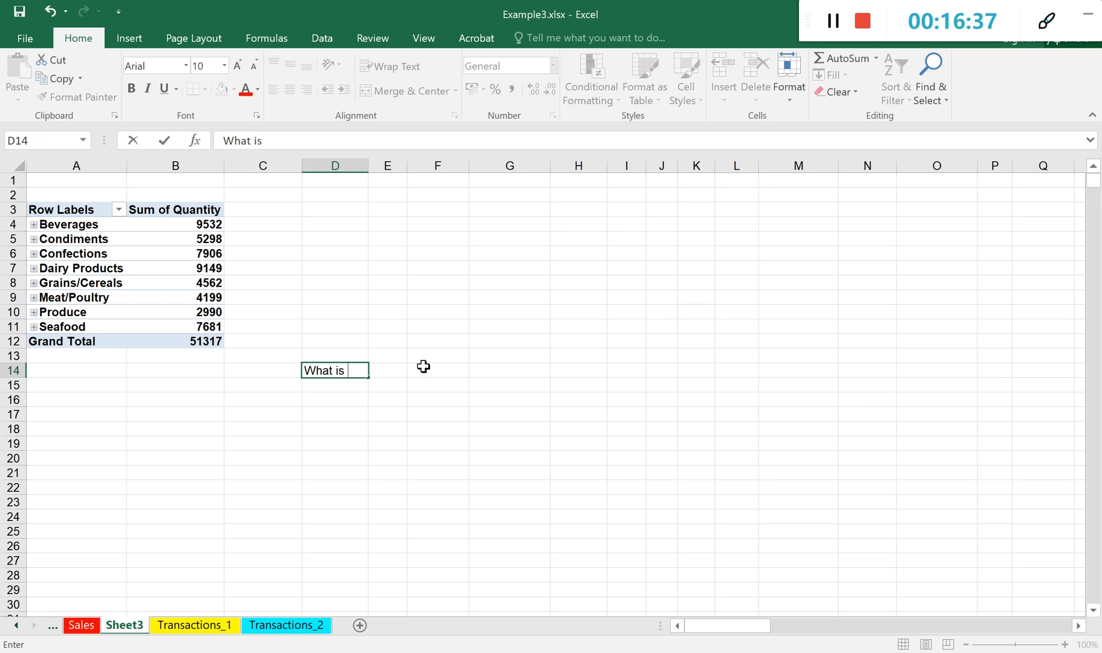
type("the sum of quantity")
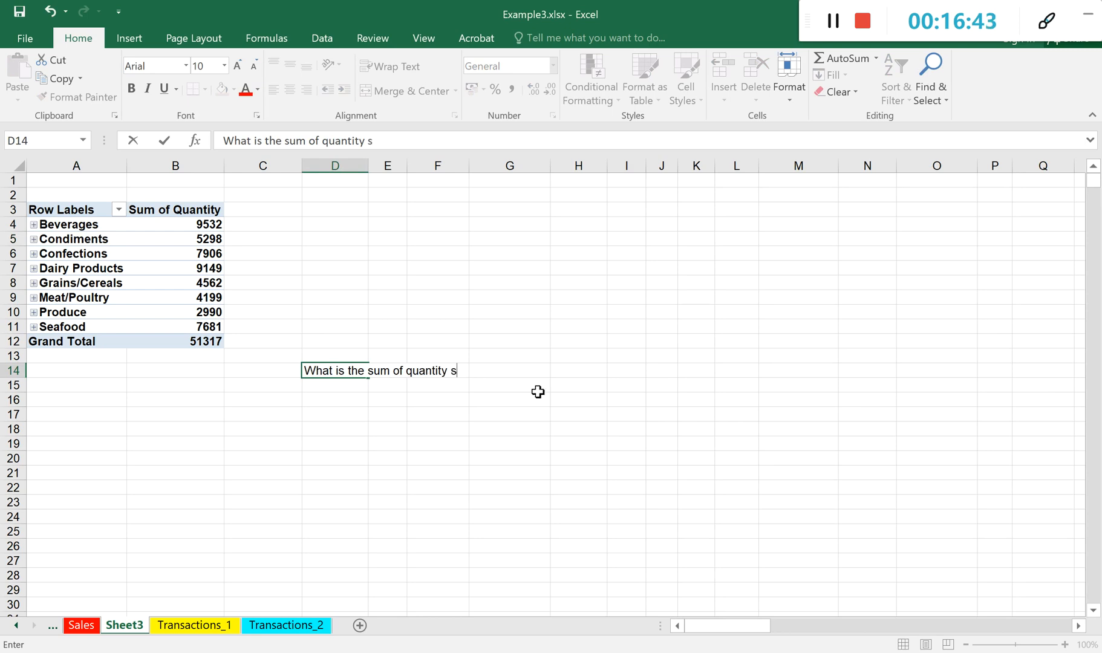
type(" selled by")
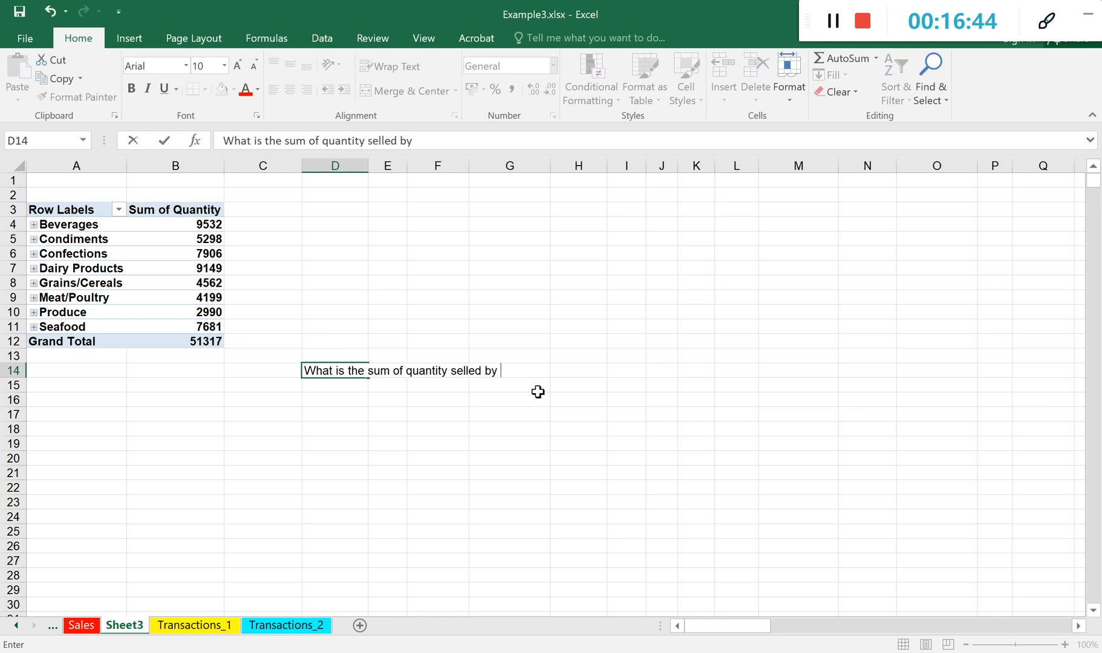
type(" Australia?")
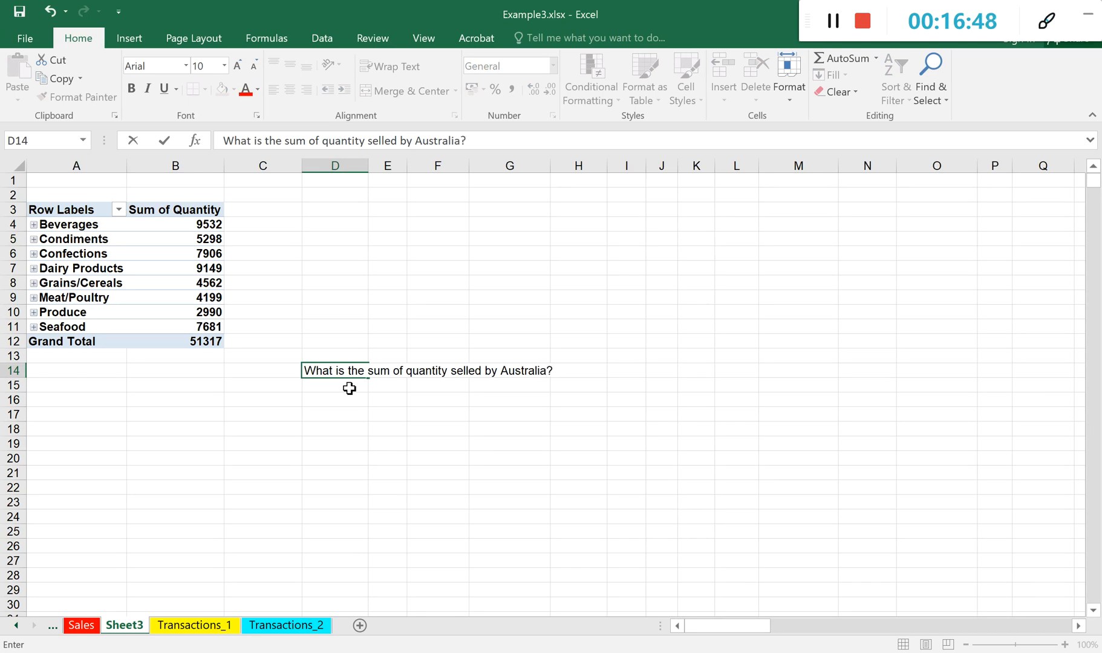
left_click_drag(348, 370, 566, 369)
left_click(310, 370)
left_click(566, 369)
left_click_drag(307, 370, 573, 368)
left_click(574, 368)
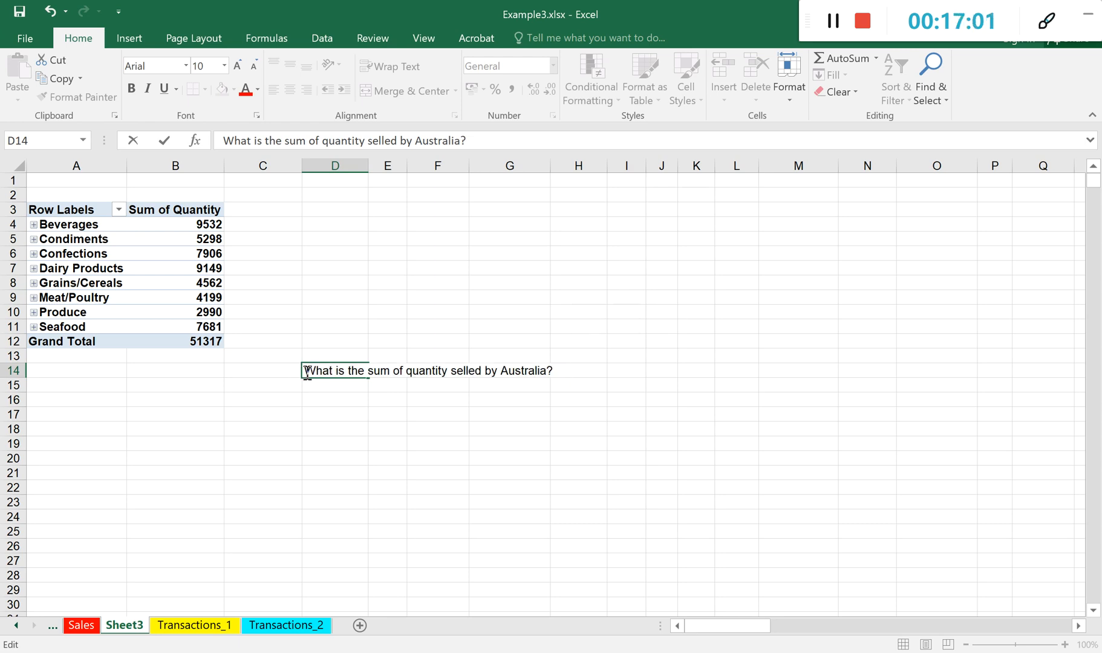
left_click_drag(346, 367, 568, 369)
left_click(568, 360)
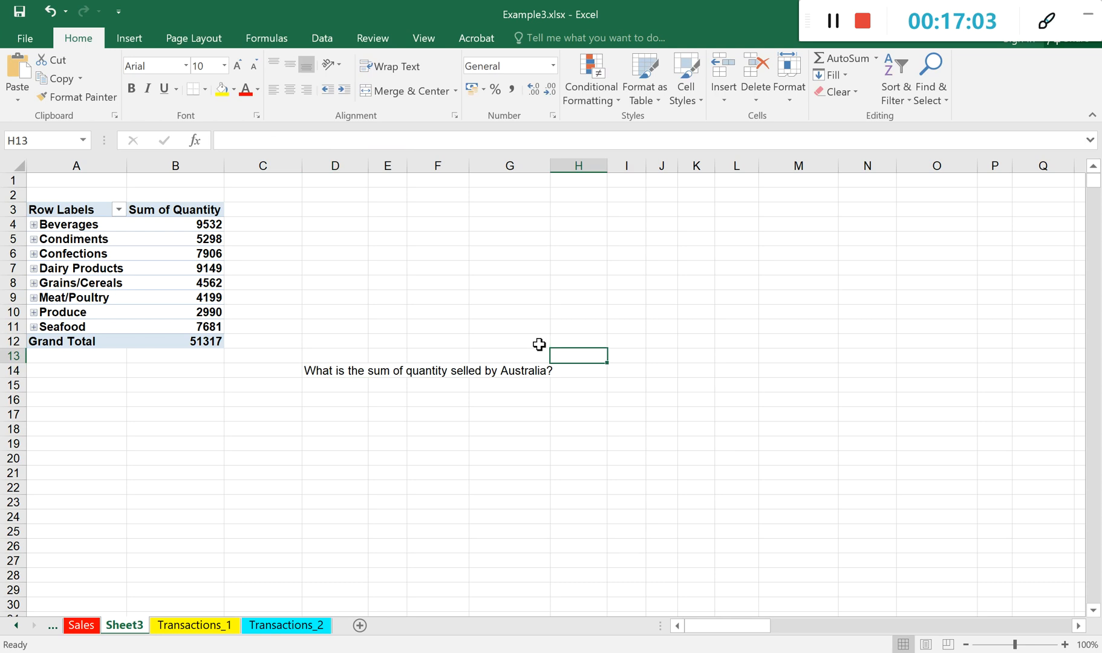
left_click(338, 373)
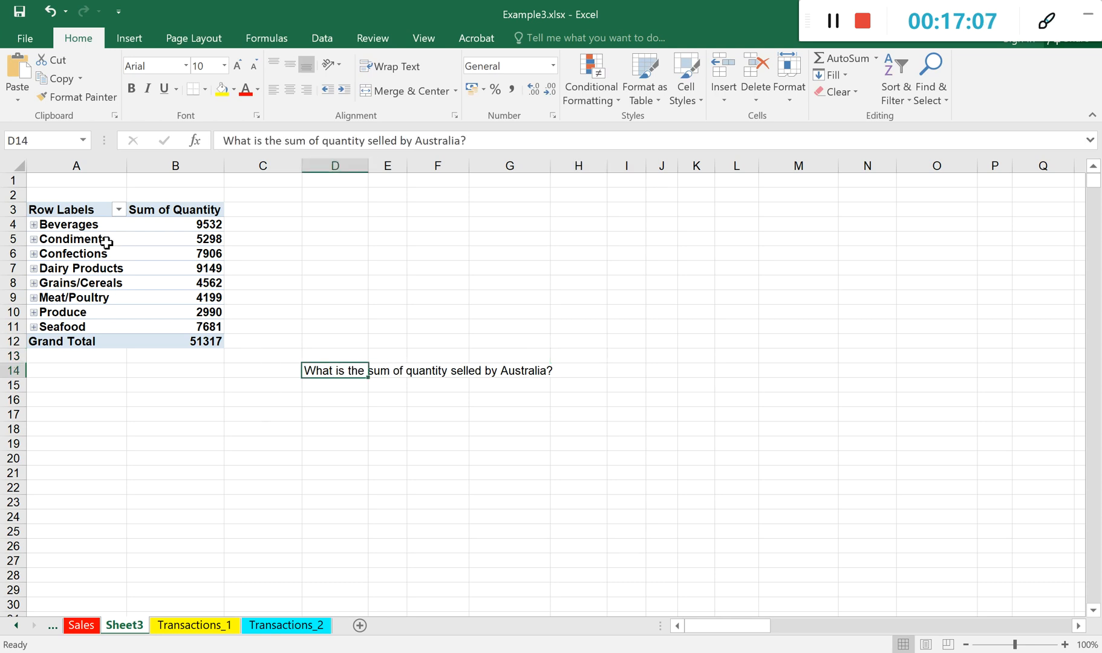
left_click(68, 244)
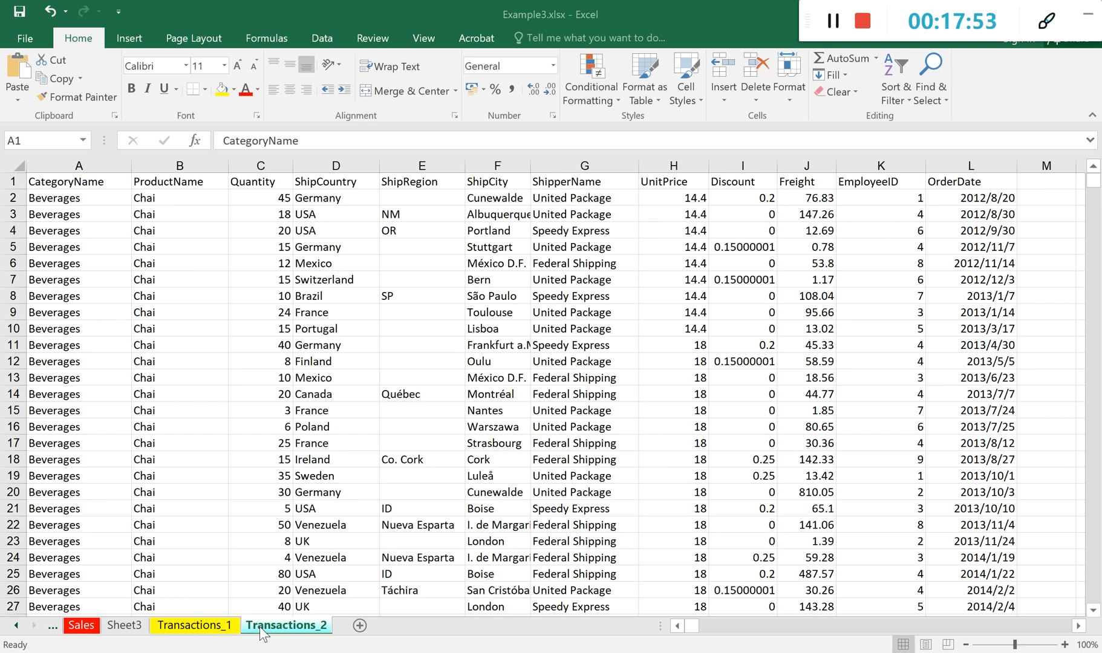
left_click(29, 159)
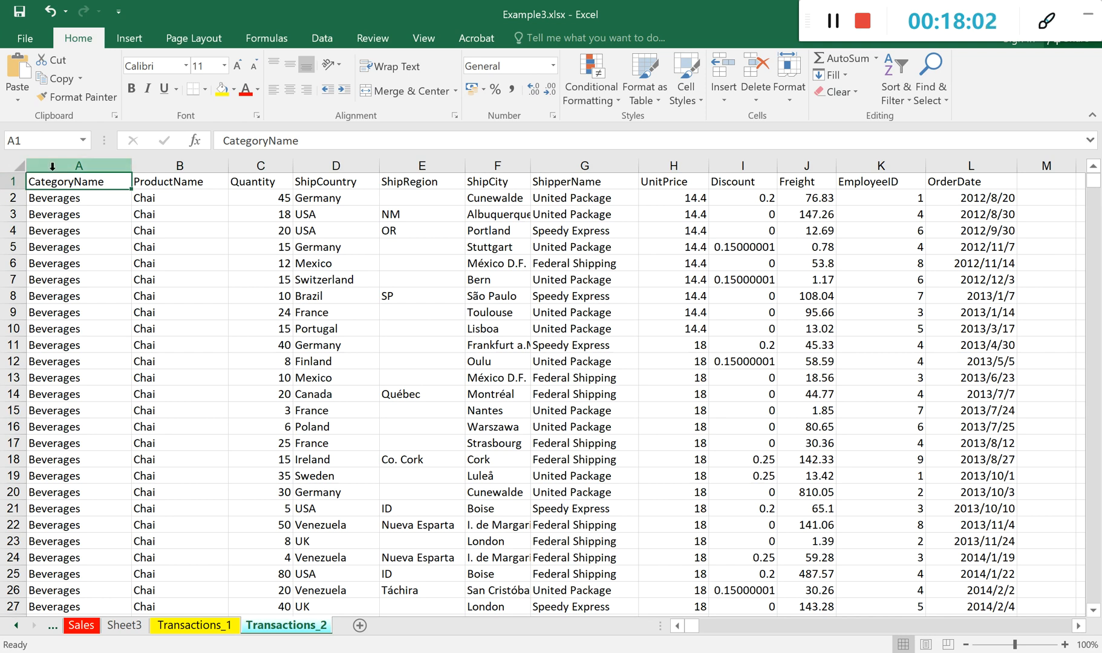
left_click(17, 164)
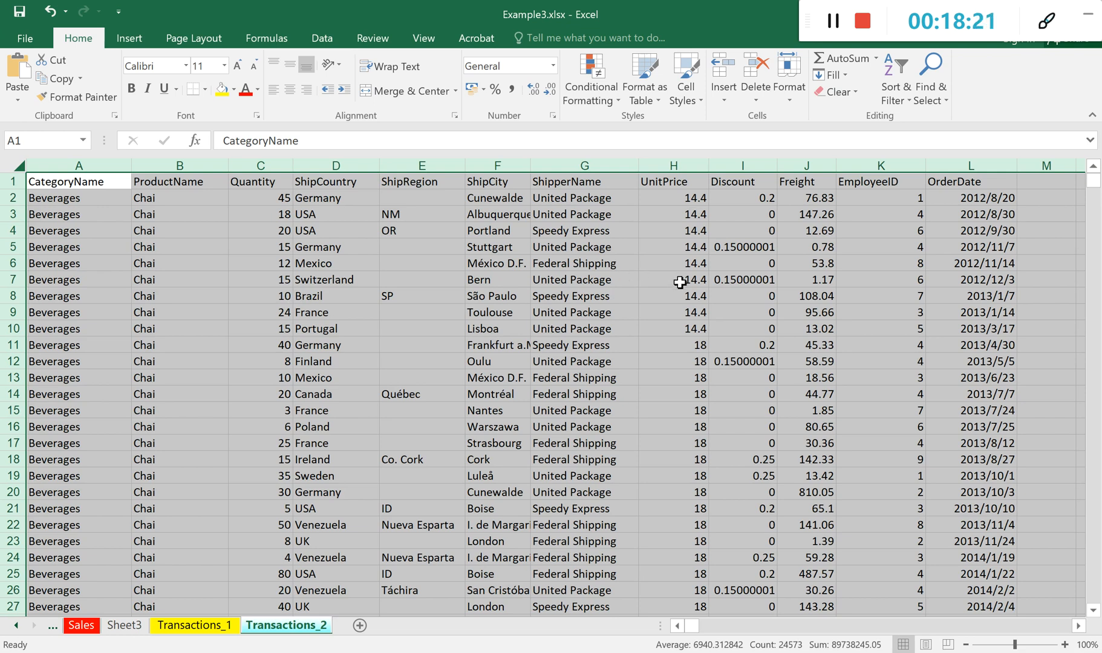
left_click(130, 38)
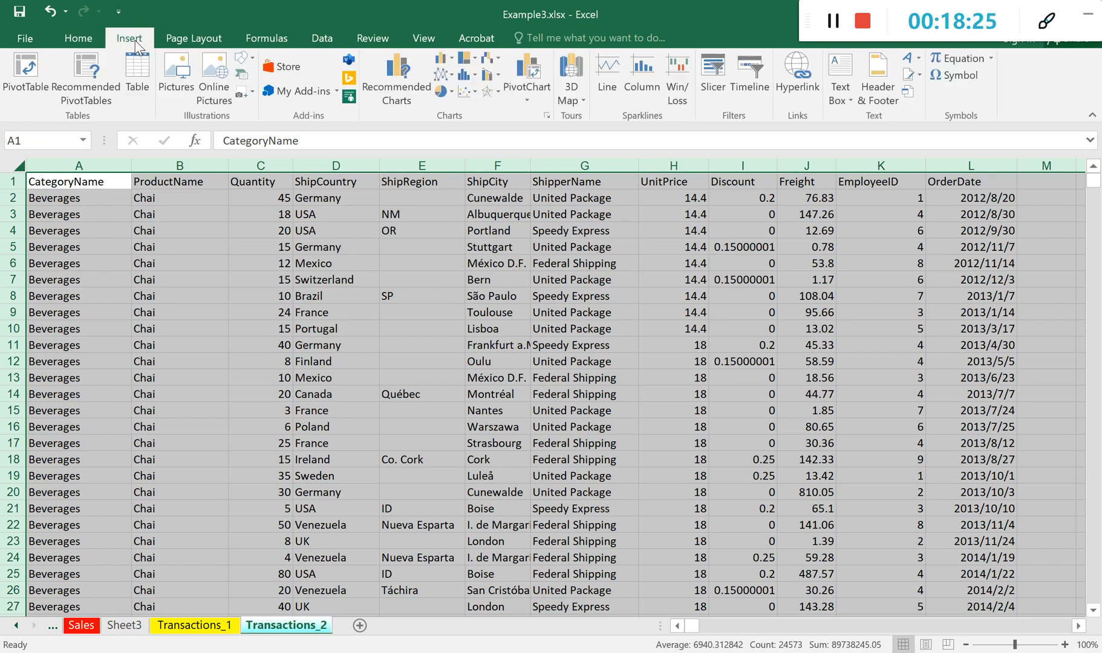
left_click(140, 88)
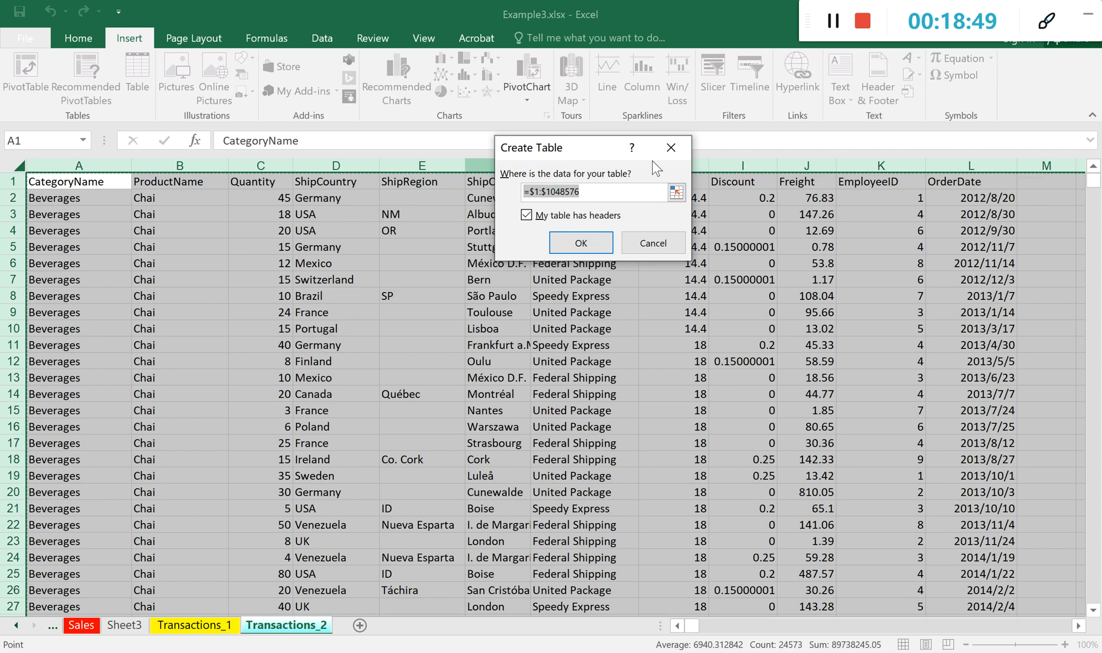
left_click(64, 182)
left_click_drag(64, 182, 62, 3)
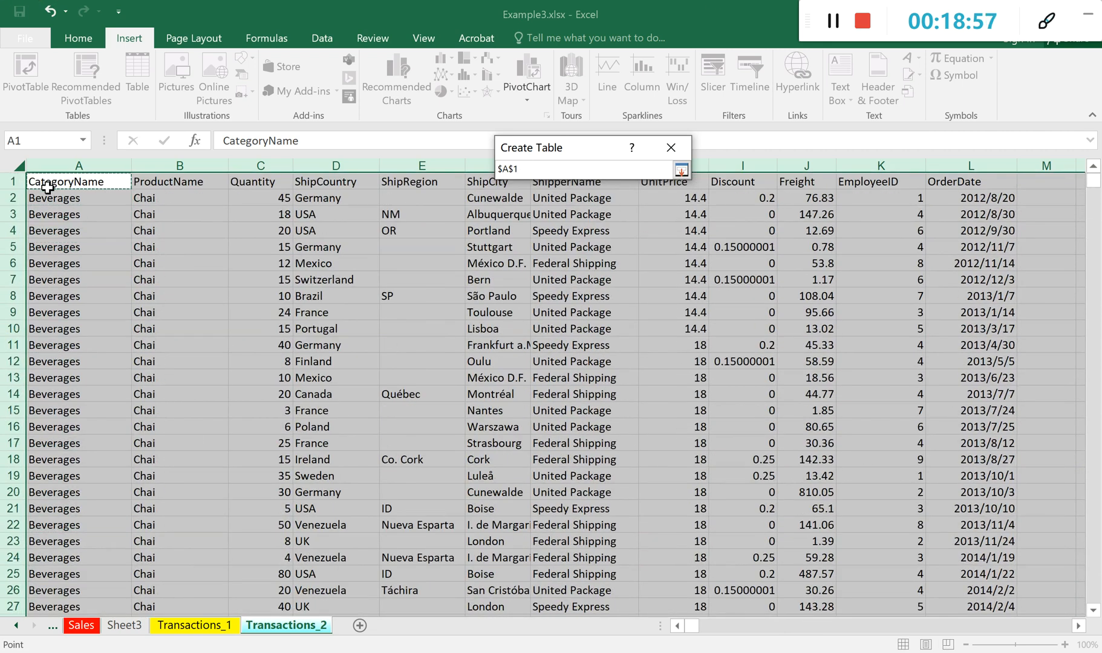
left_click_drag(48, 188, 48, 186)
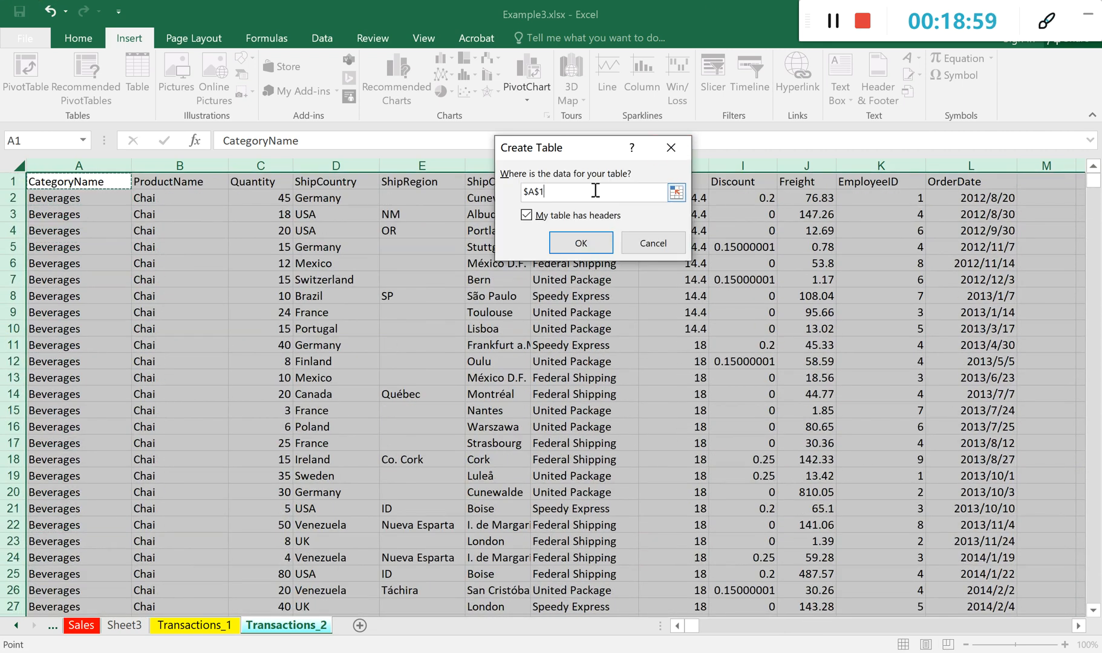
type(":")
key("BackSpace")
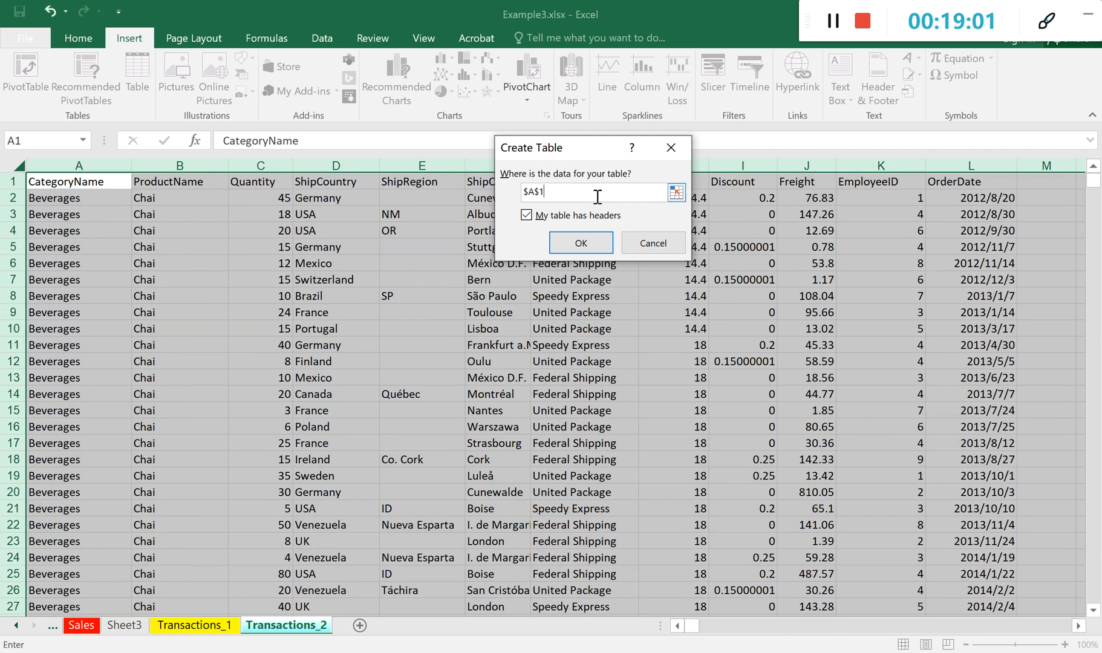
left_click(670, 147)
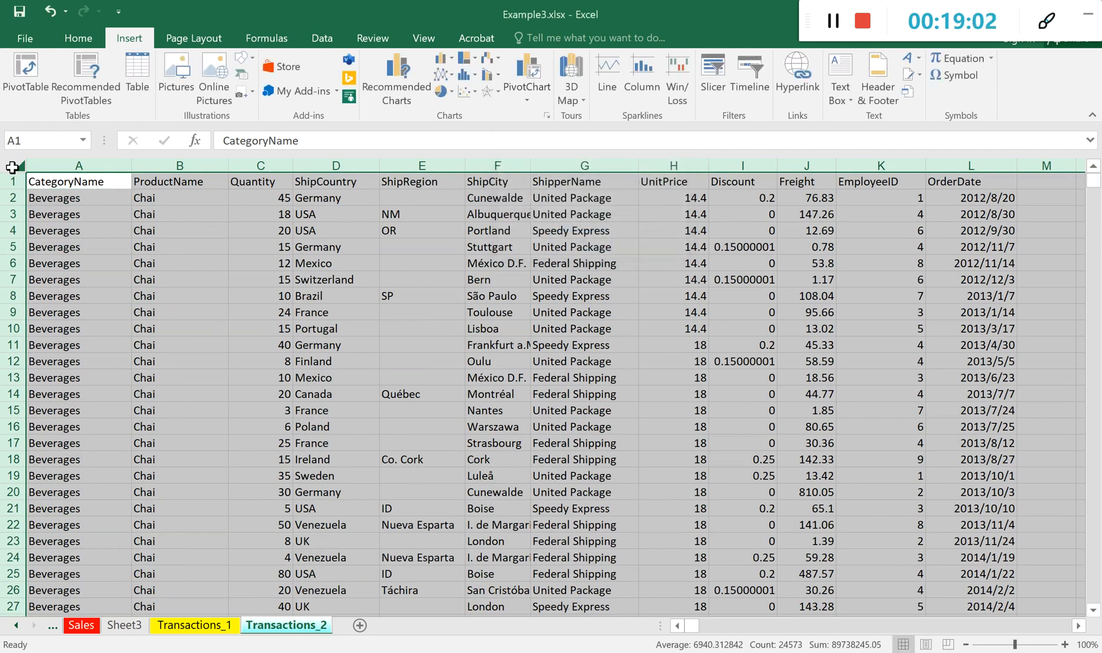
left_click(140, 74)
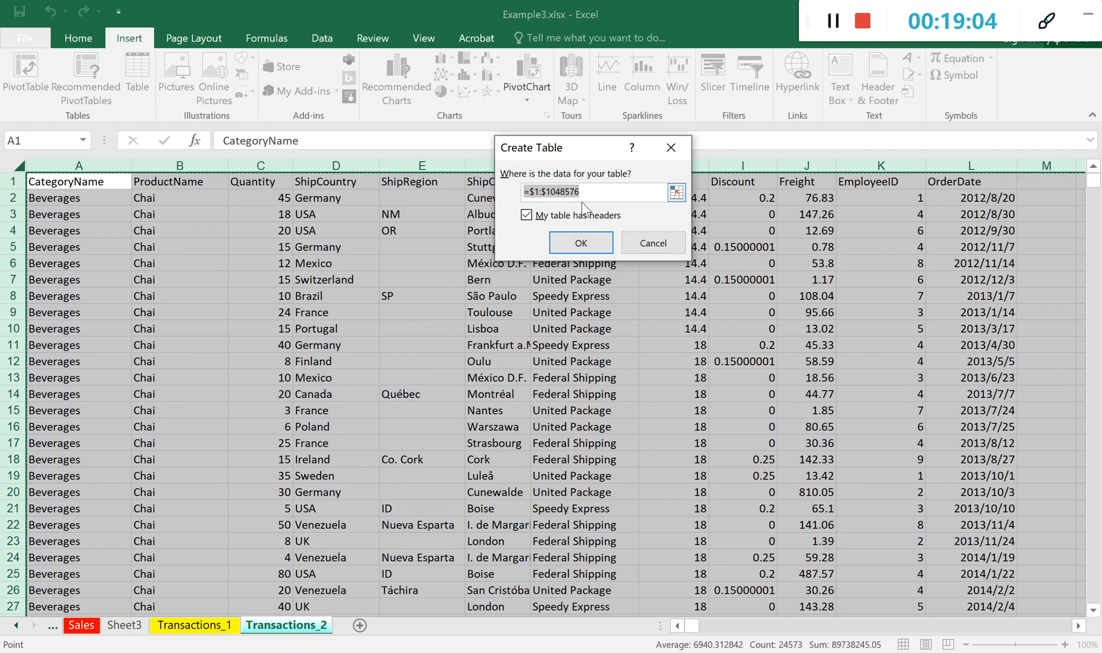
left_click(592, 242)
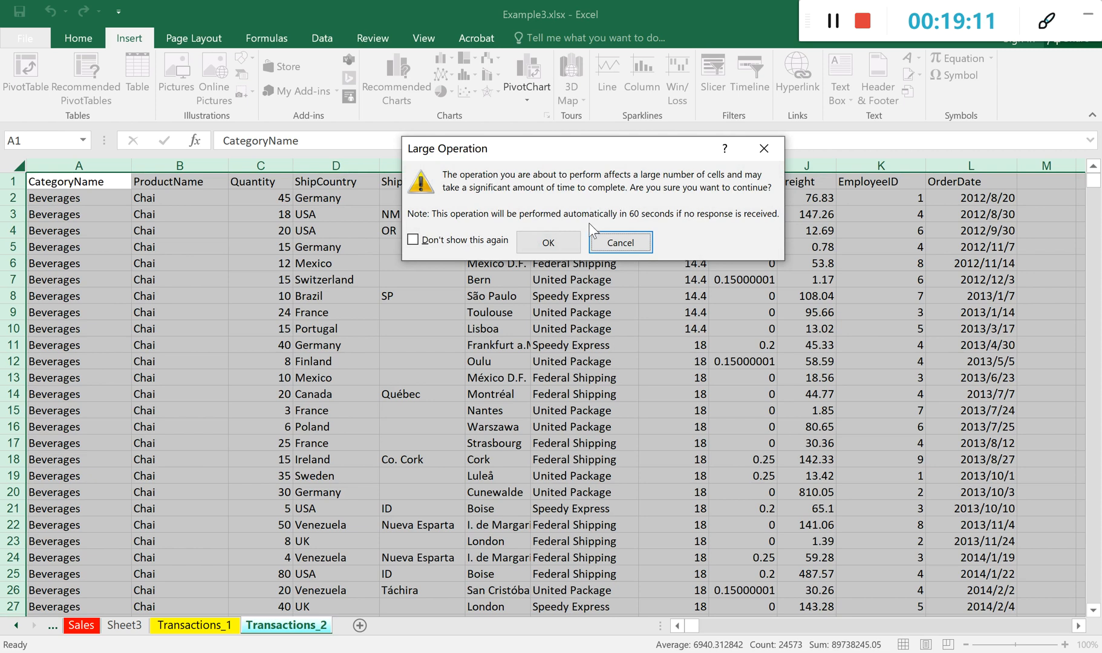
left_click(630, 242)
left_click(422, 263)
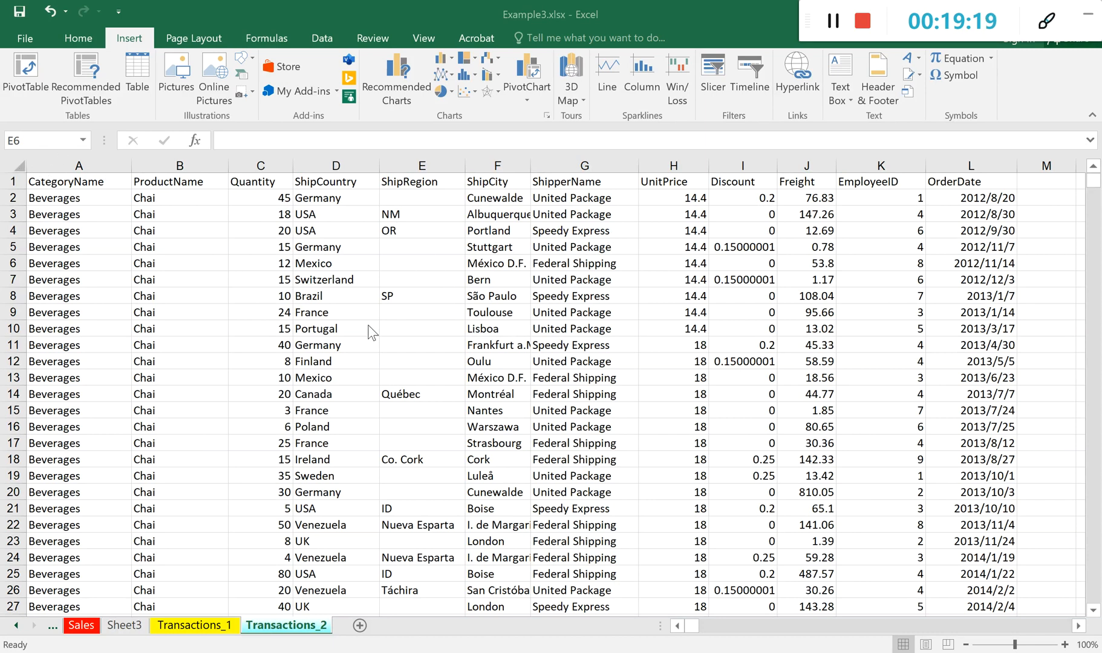
Convert the Transactions_2 data range A1:L2156 into a table with headers.
left_click(245, 264)
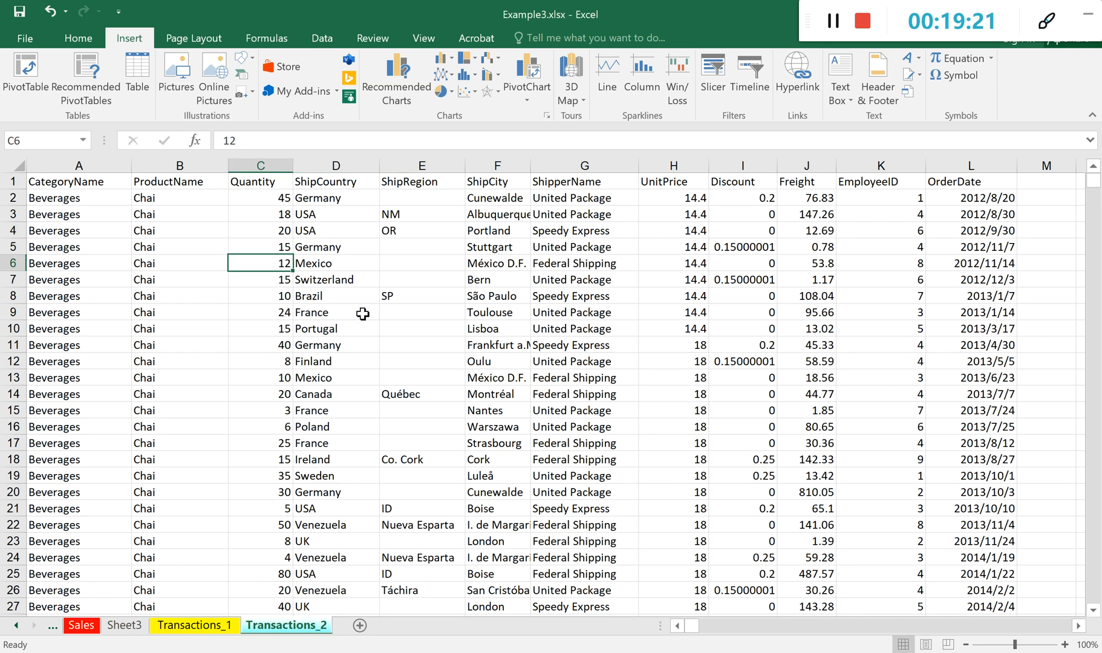
left_click(139, 81)
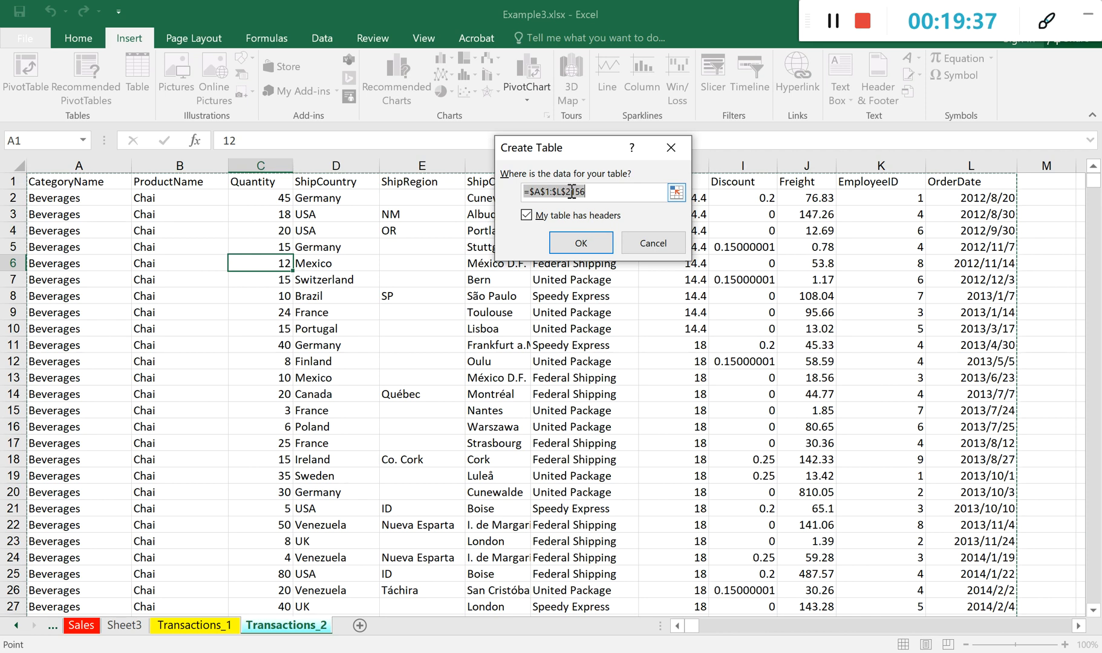
left_click(588, 244)
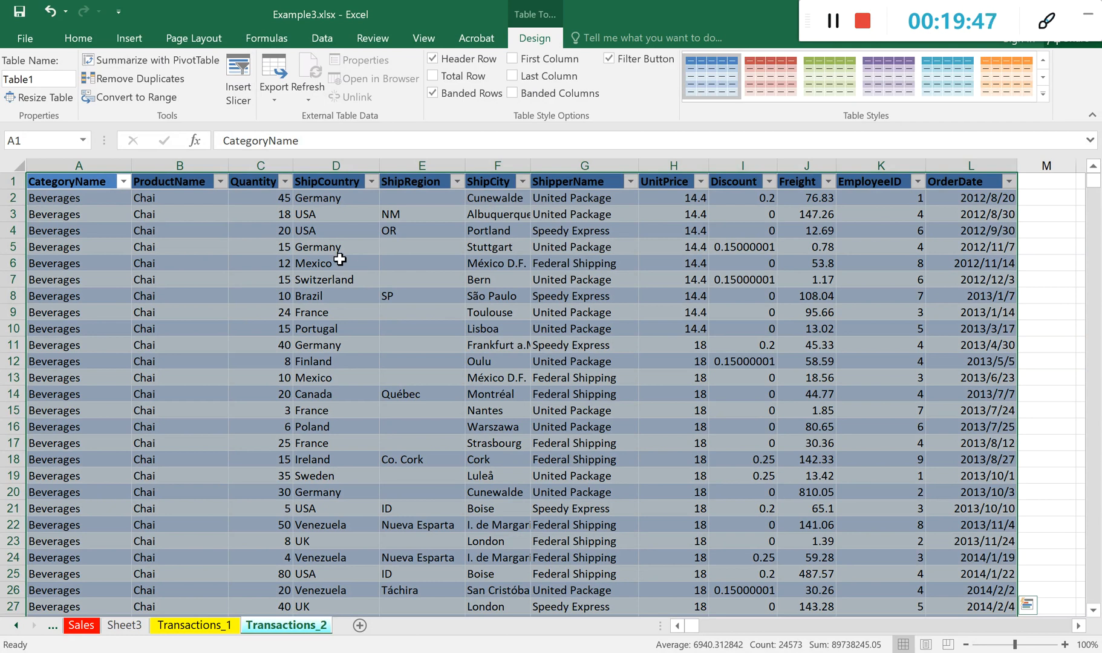
left_click(178, 245)
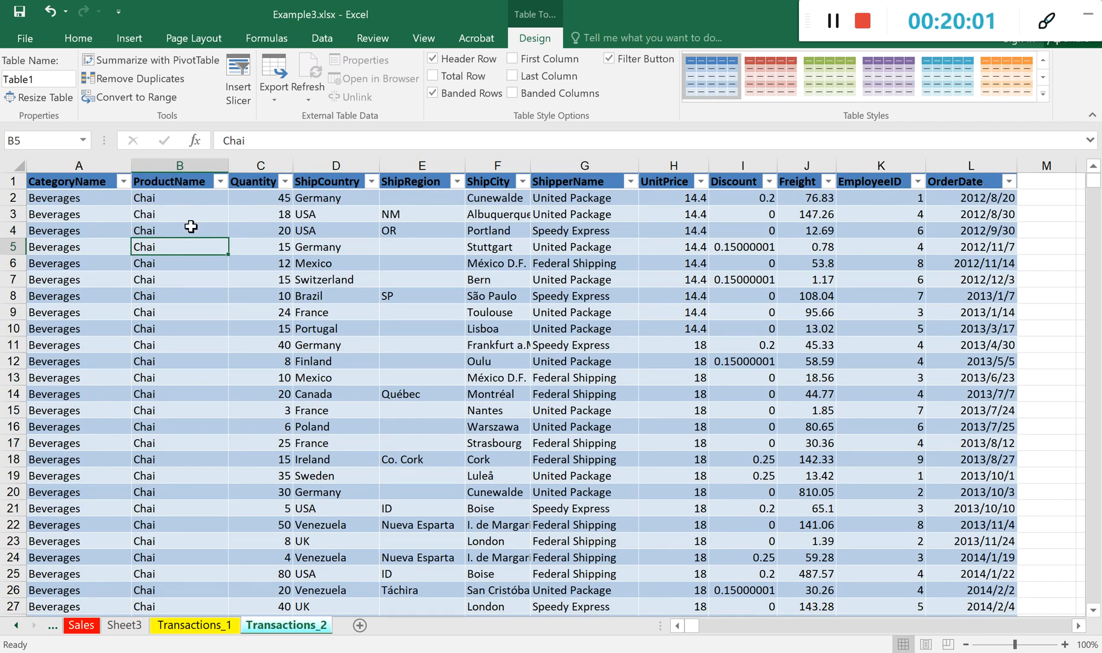
Look over the table's CategoryName filter choices and its ShipRegion and ShipCountry entries.
left_click(123, 182)
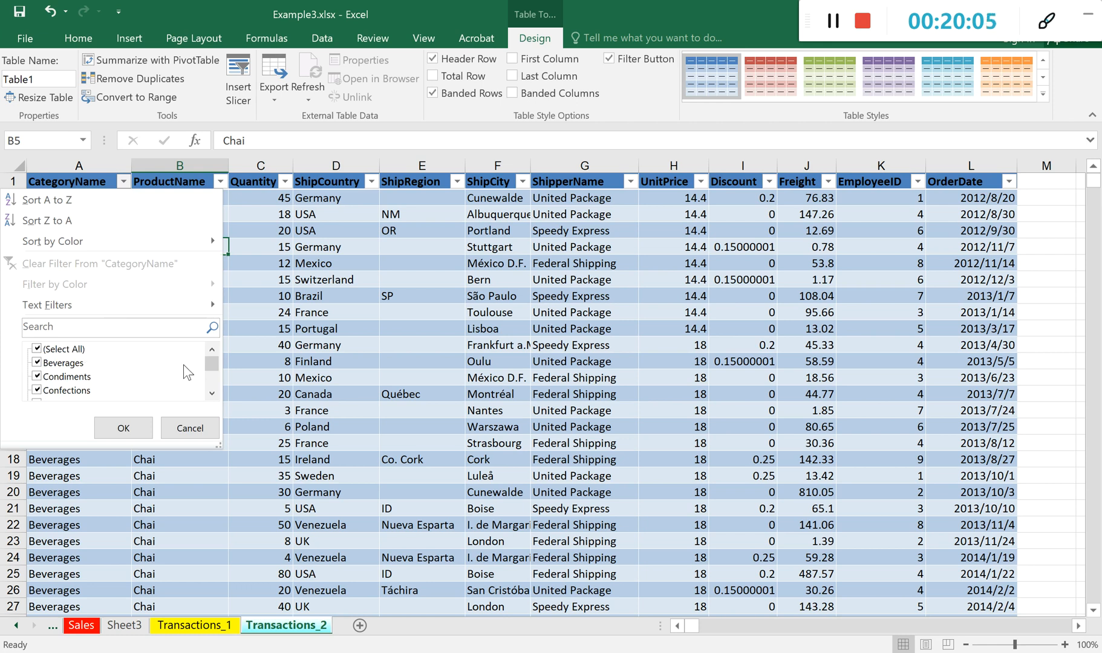
left_click_drag(211, 362, 221, 332)
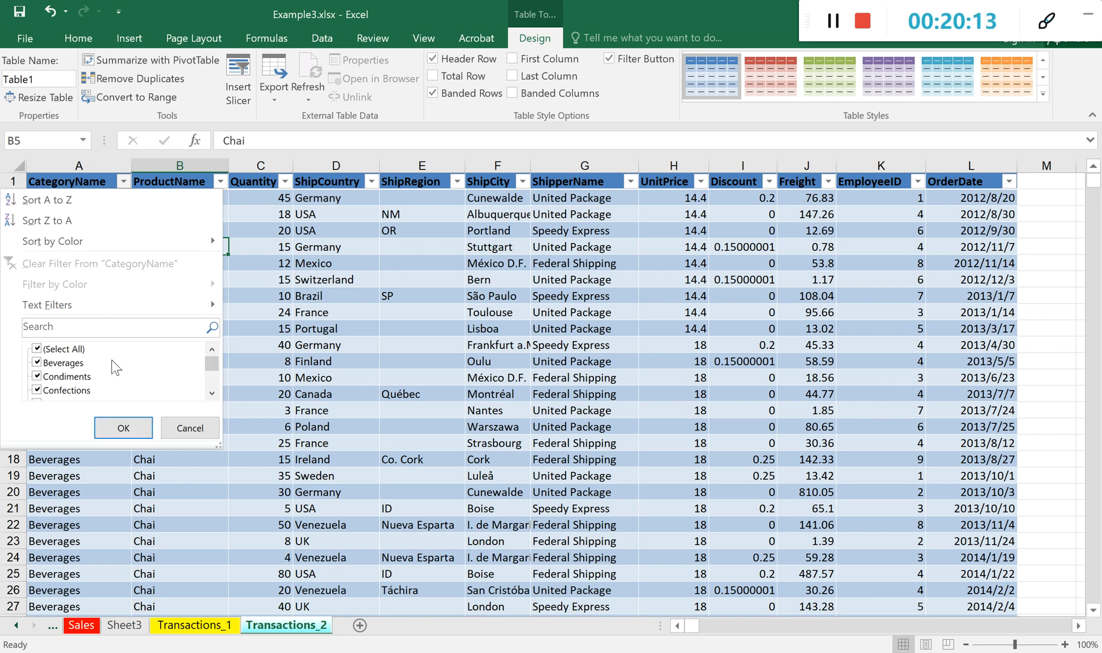
left_click(379, 293)
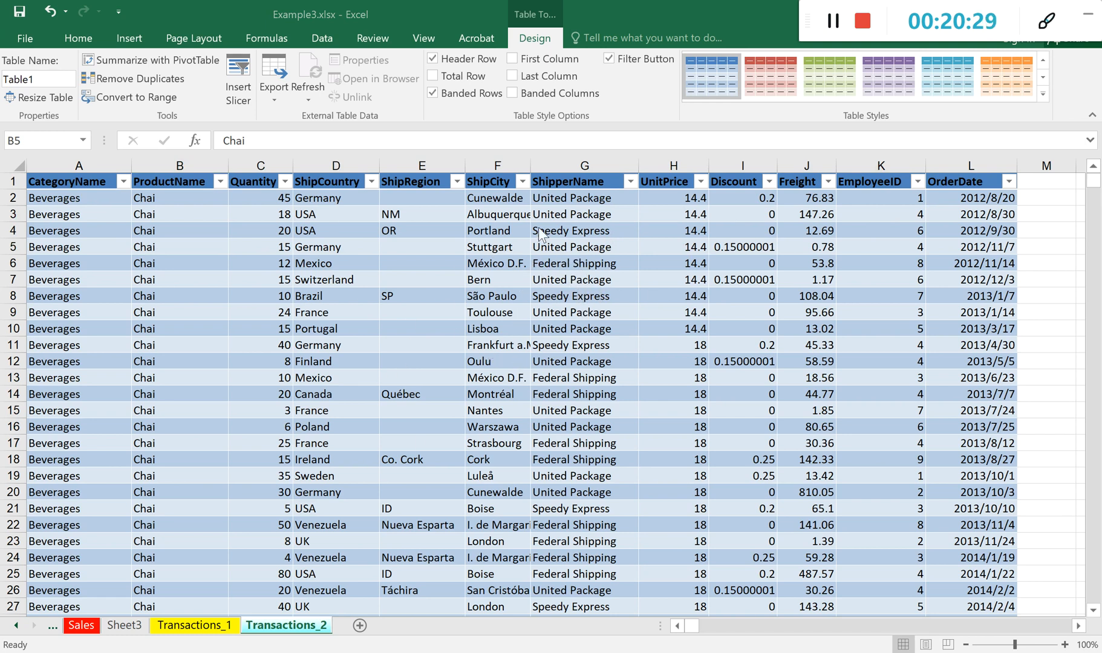
left_click(472, 223)
left_click(441, 233)
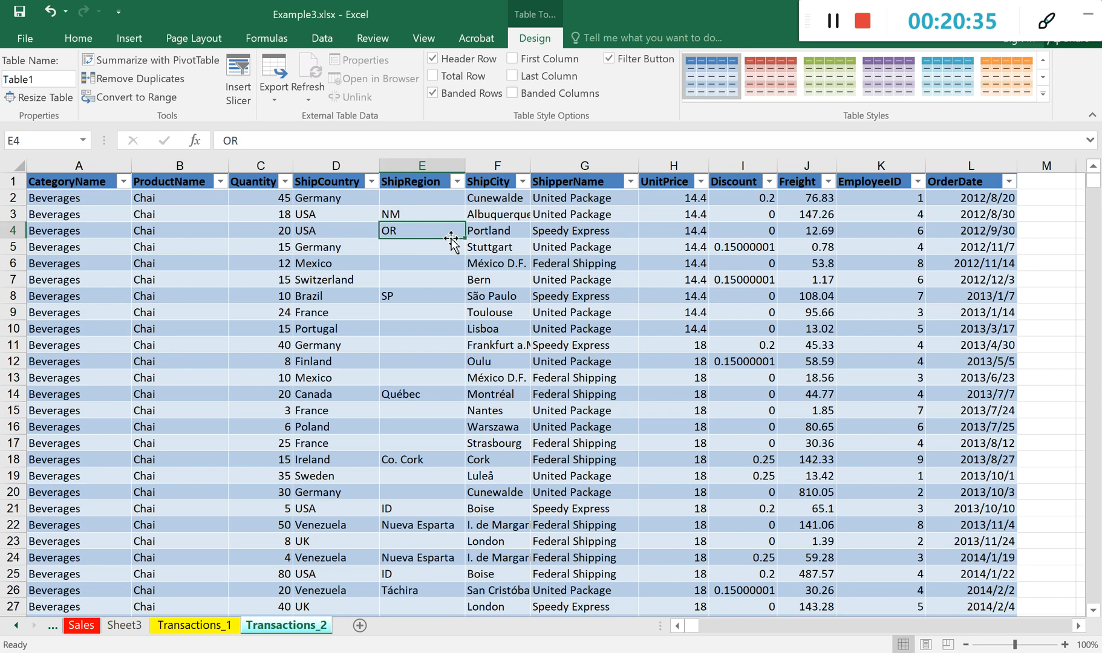
left_click(340, 213)
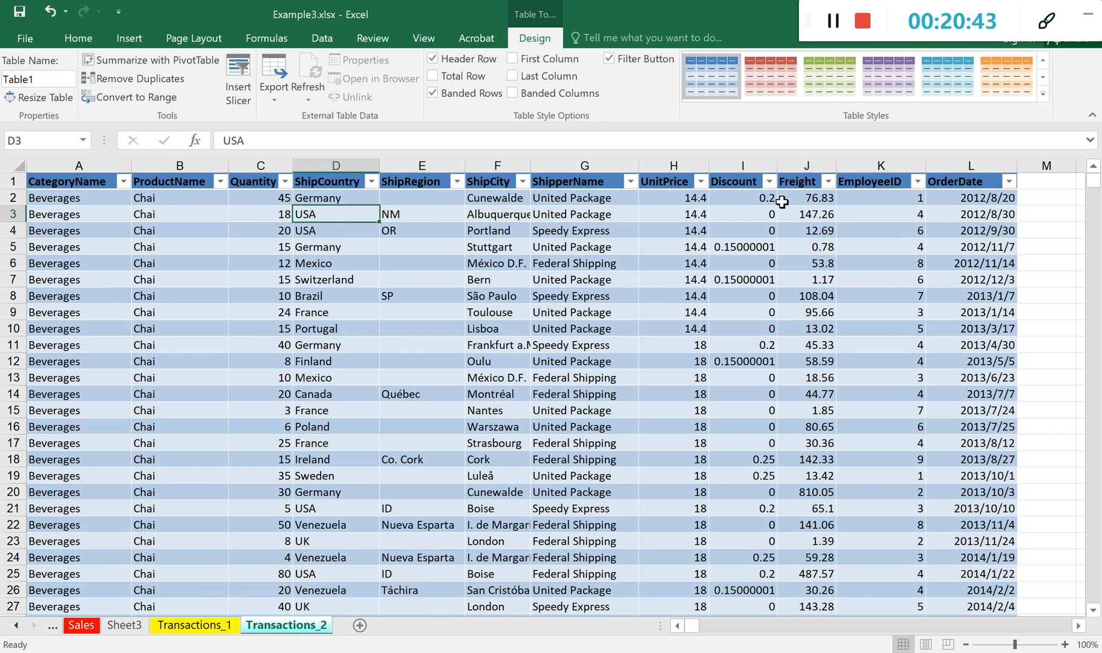
Insert a new table column between the Discount and Freight columns.
left_click(666, 165)
left_click(745, 163)
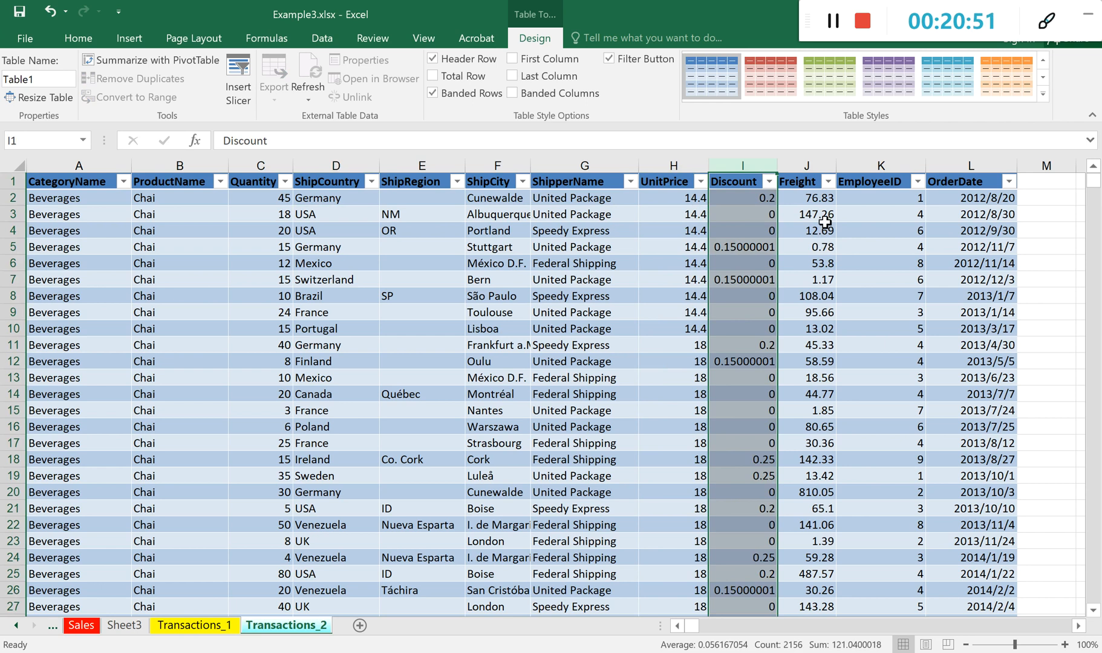
left_click(795, 199)
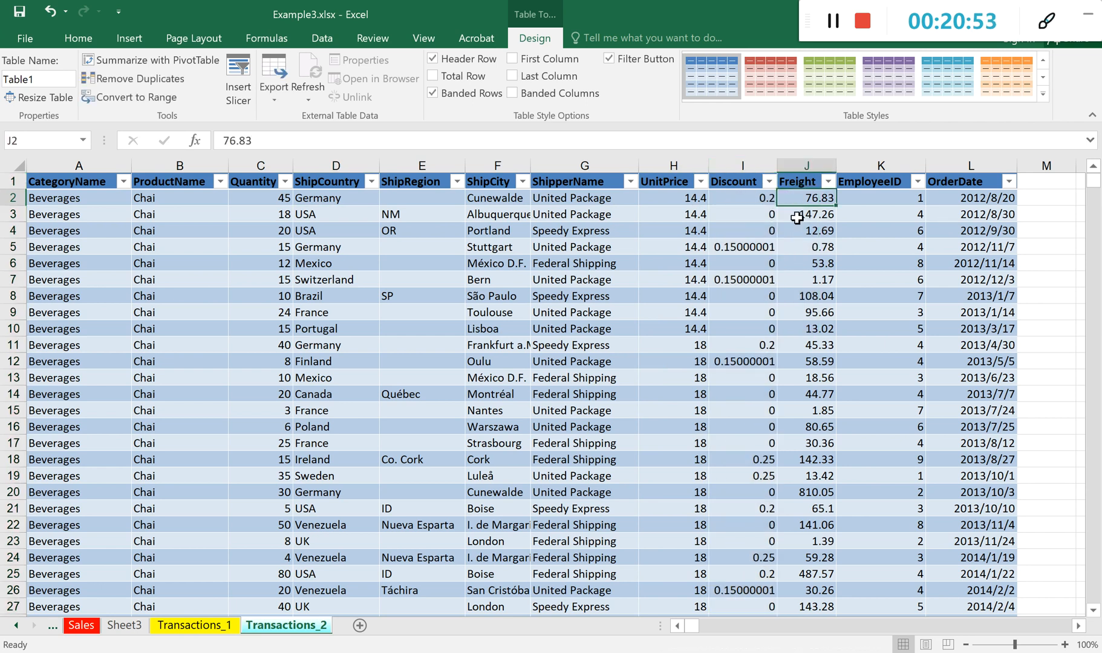
left_click(816, 170)
right_click(807, 172)
left_click(859, 293)
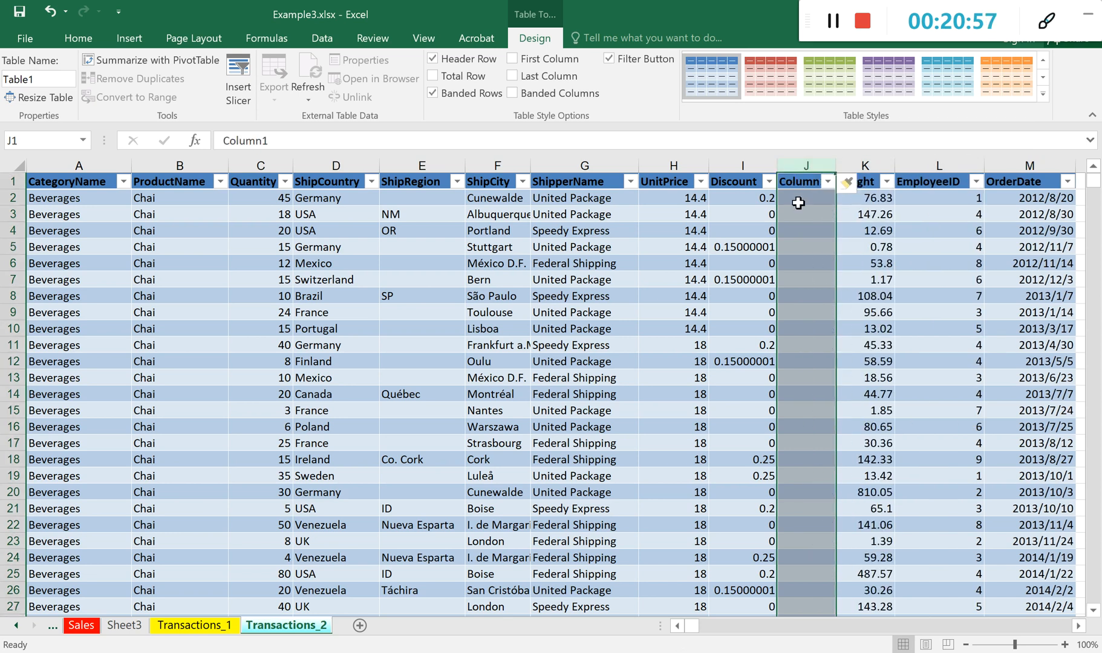
left_click(809, 205)
type("=")
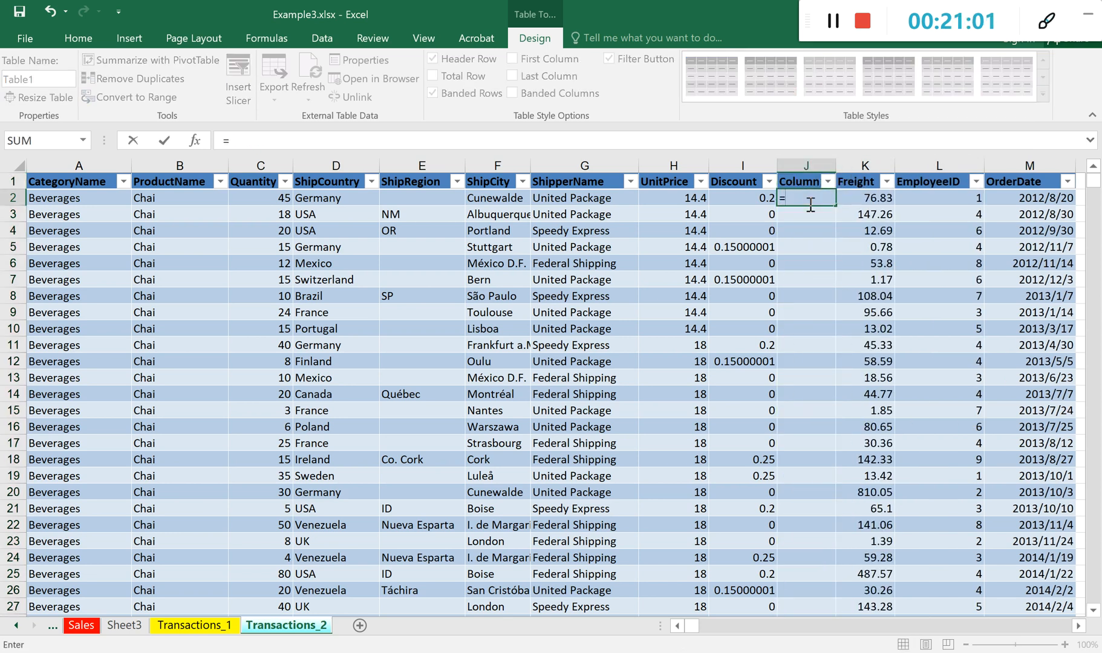
scroll(816, 432, "down", 2)
scroll(812, 415, "up", 2)
scroll(813, 270, "down", 8)
scroll(815, 270, "up", 8)
left_click(804, 216)
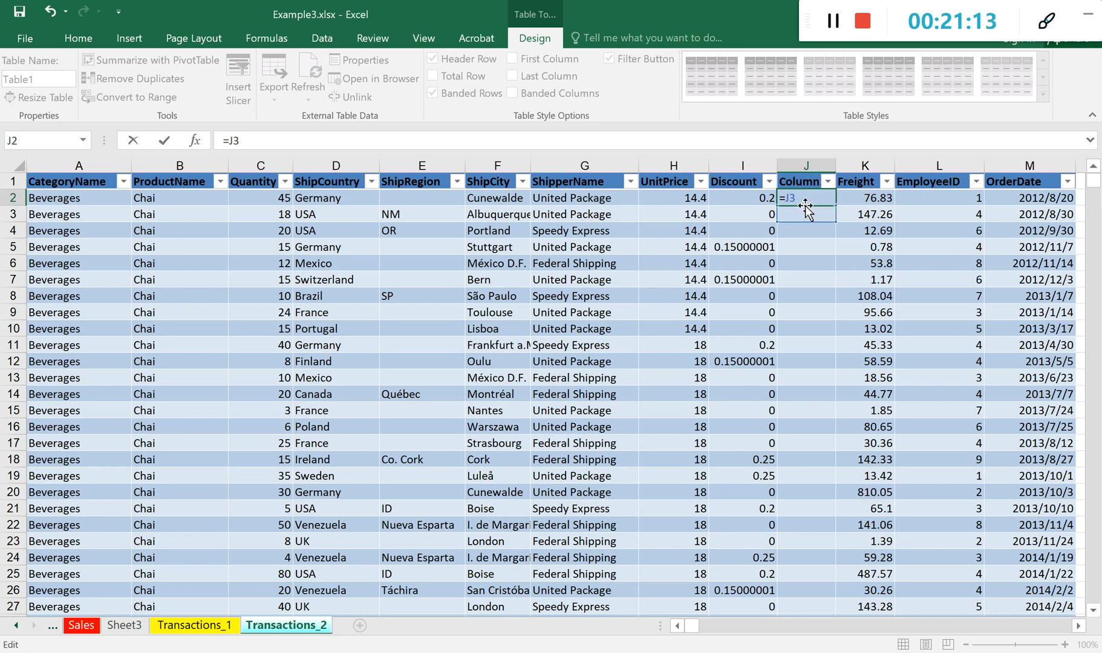
key("Escape")
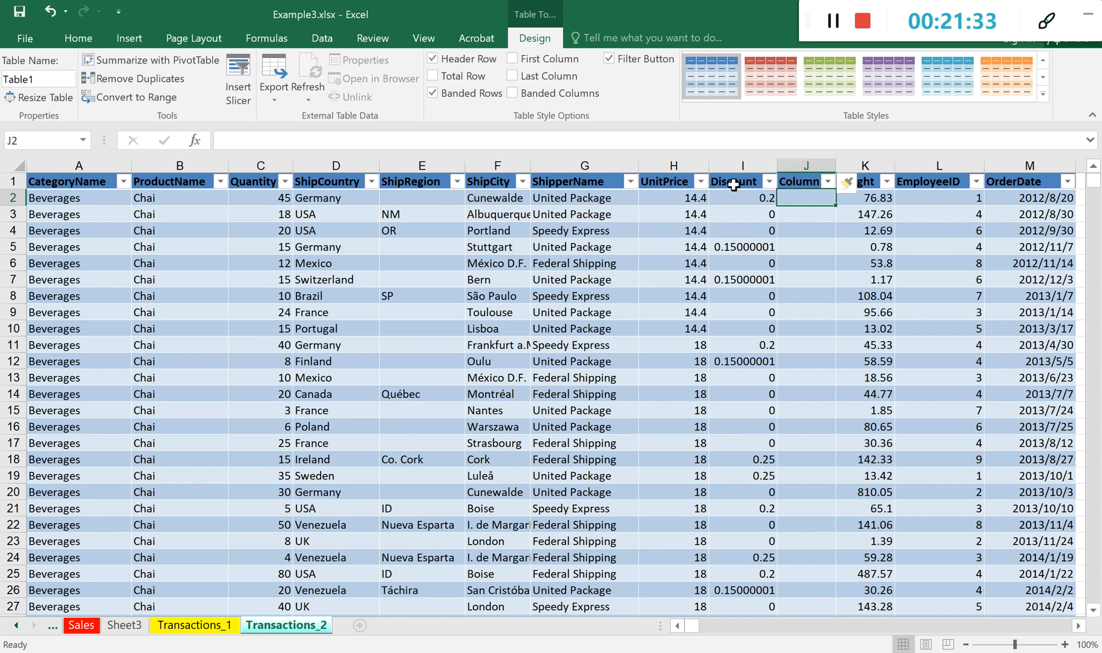
Rename the header of the blank column after Discount to NetPrice.
left_click(809, 165)
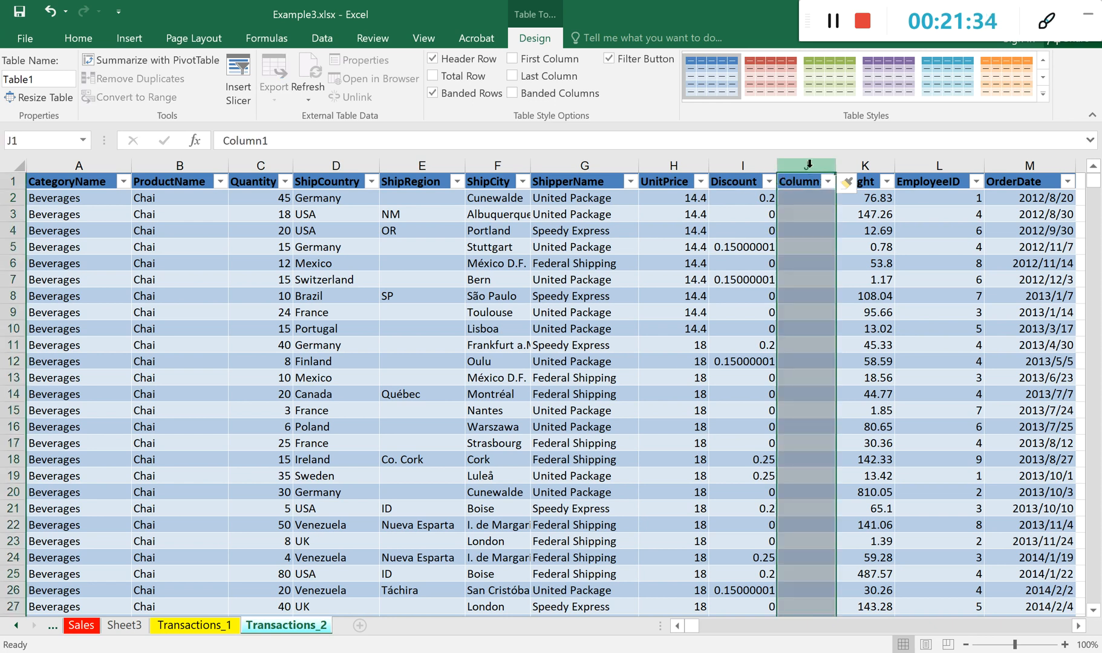
double_click(796, 184)
left_click_drag(827, 182, 781, 182)
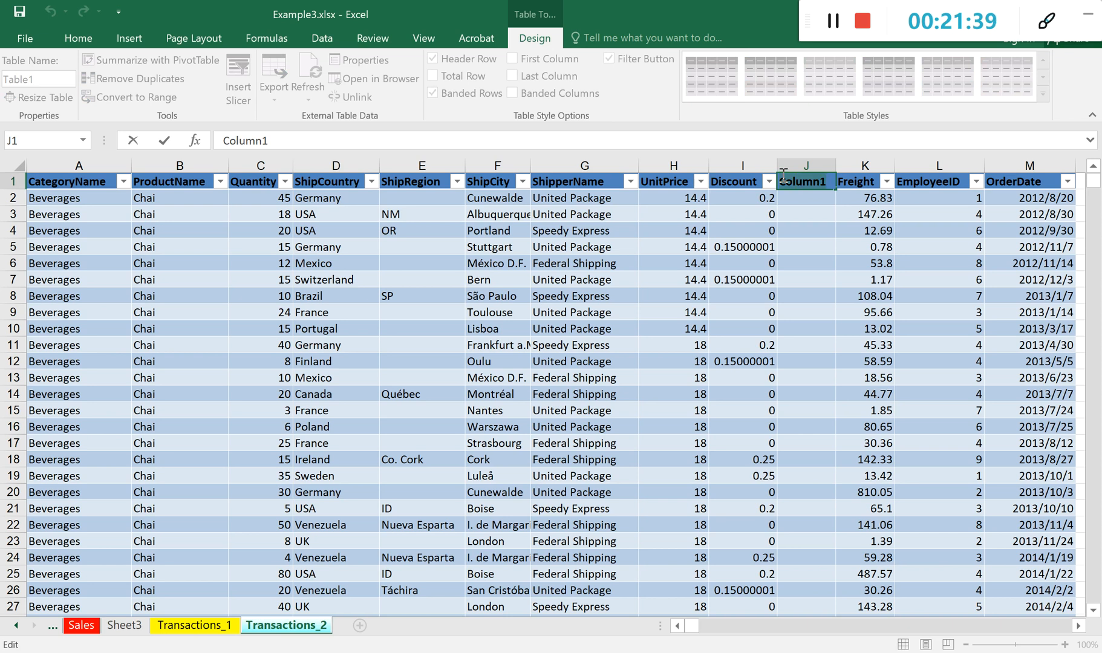
type("NetPrice")
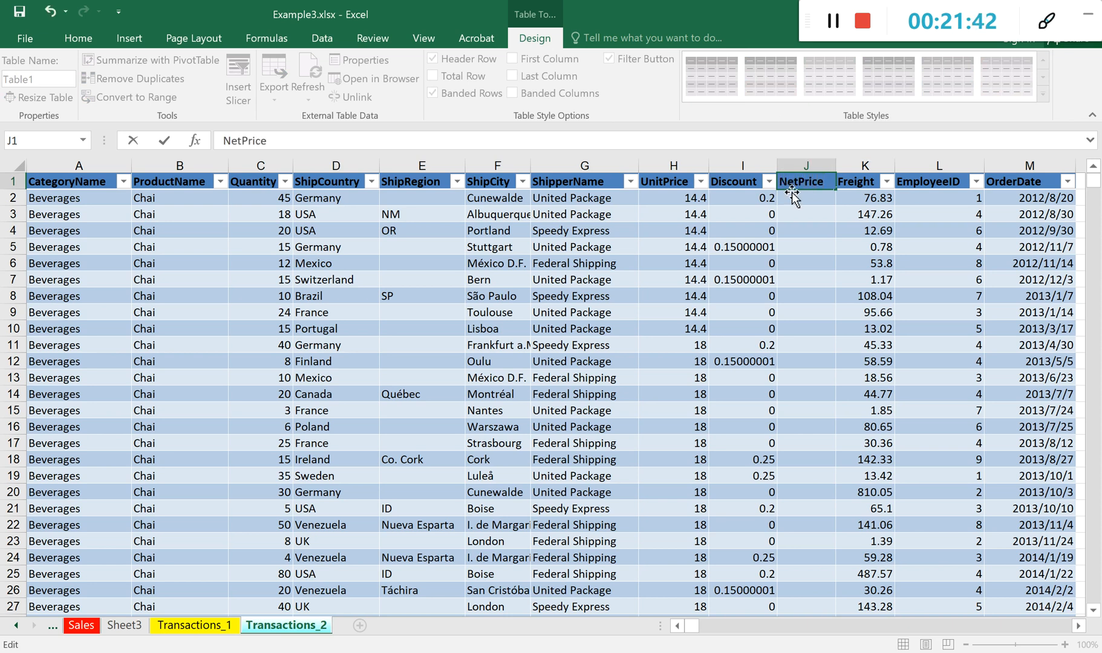
left_click(793, 191)
left_click(814, 198)
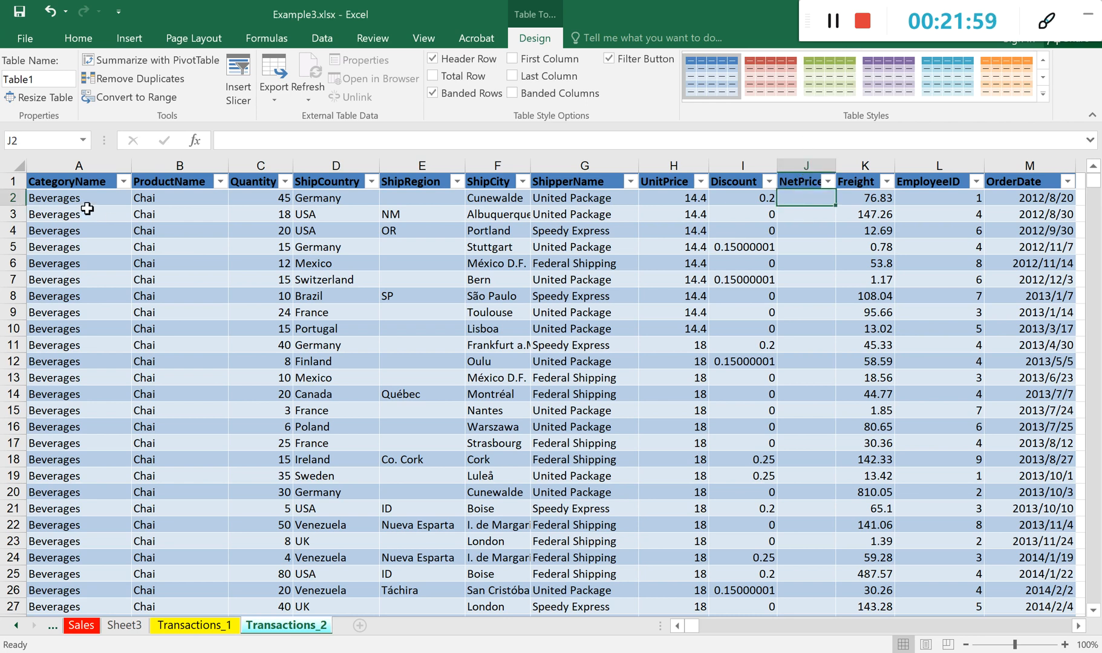
Fill the NetPrice column with the formula =[UnitPrice]*(1-[Discount]) and check the calculated rows.
double_click(809, 201)
type("=[]")
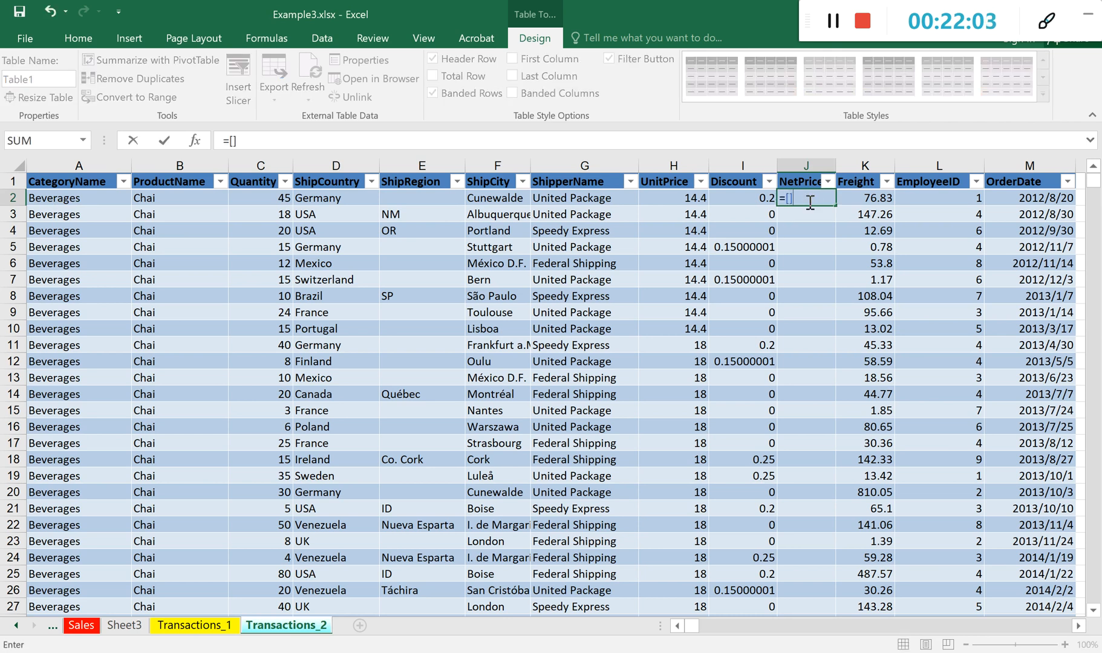
key("BackSpace")
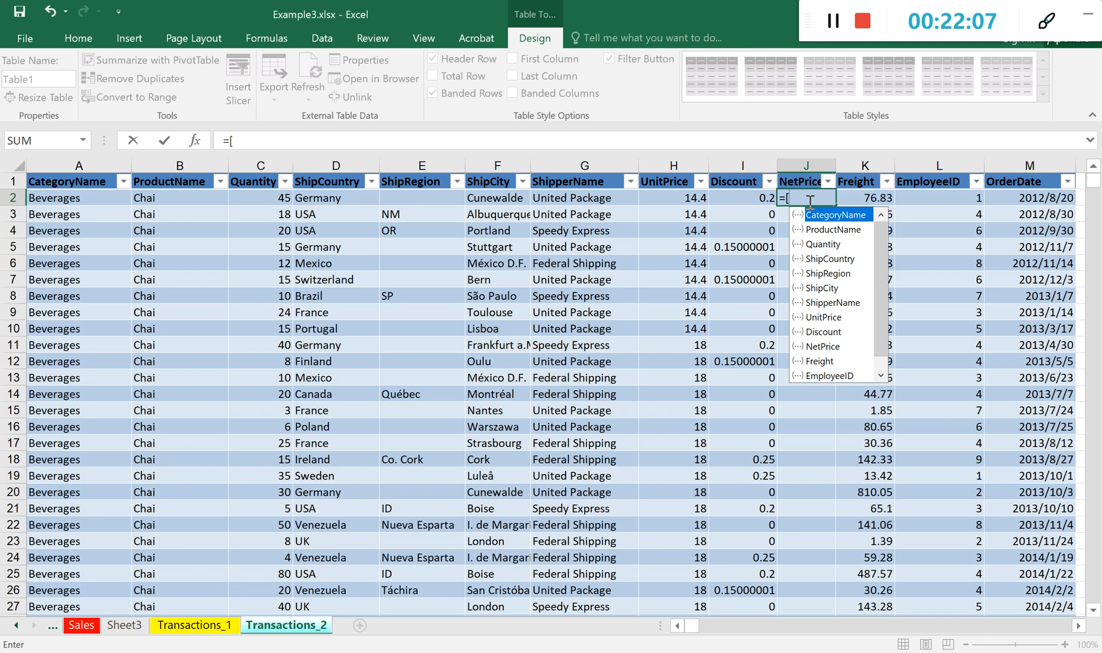
type("Uni")
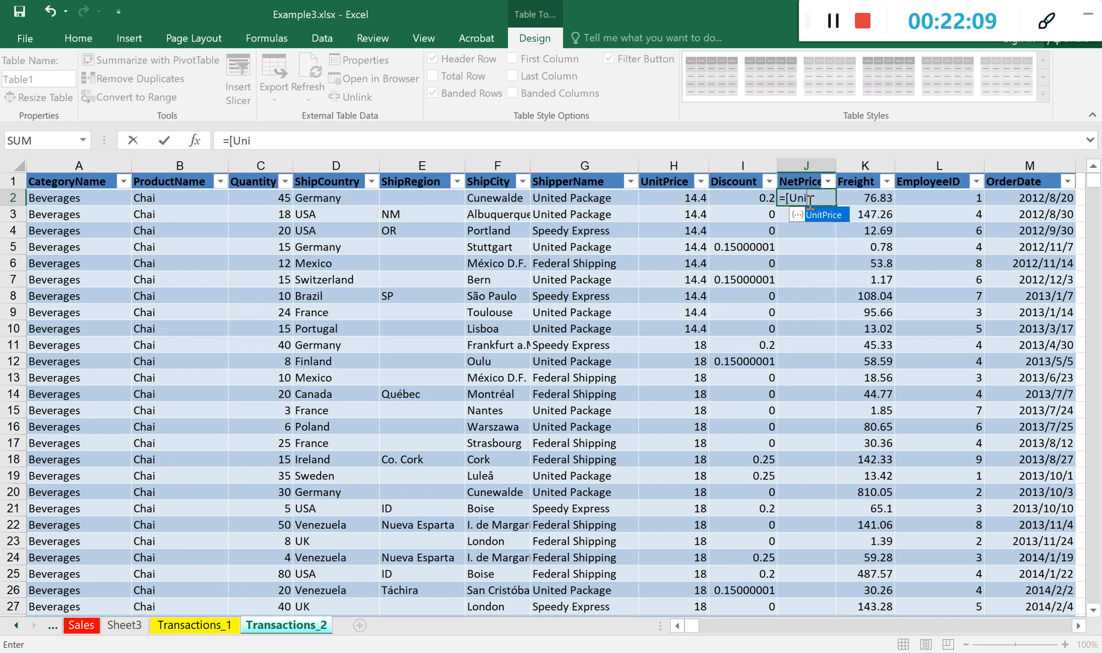
type("tPrice]")
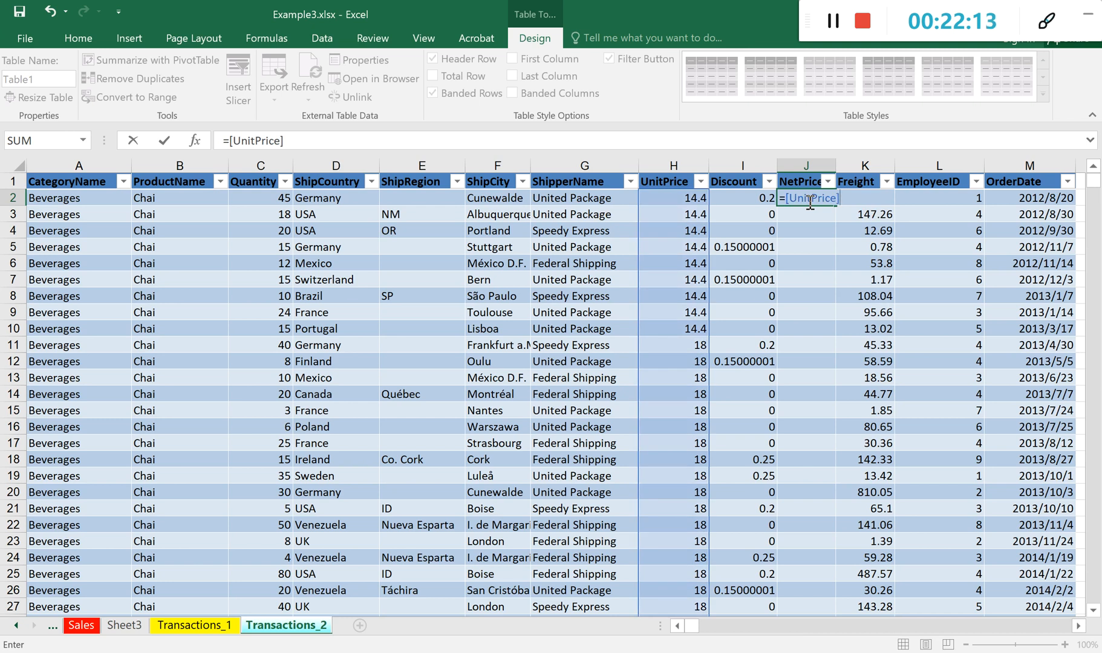
type("*(1-[")
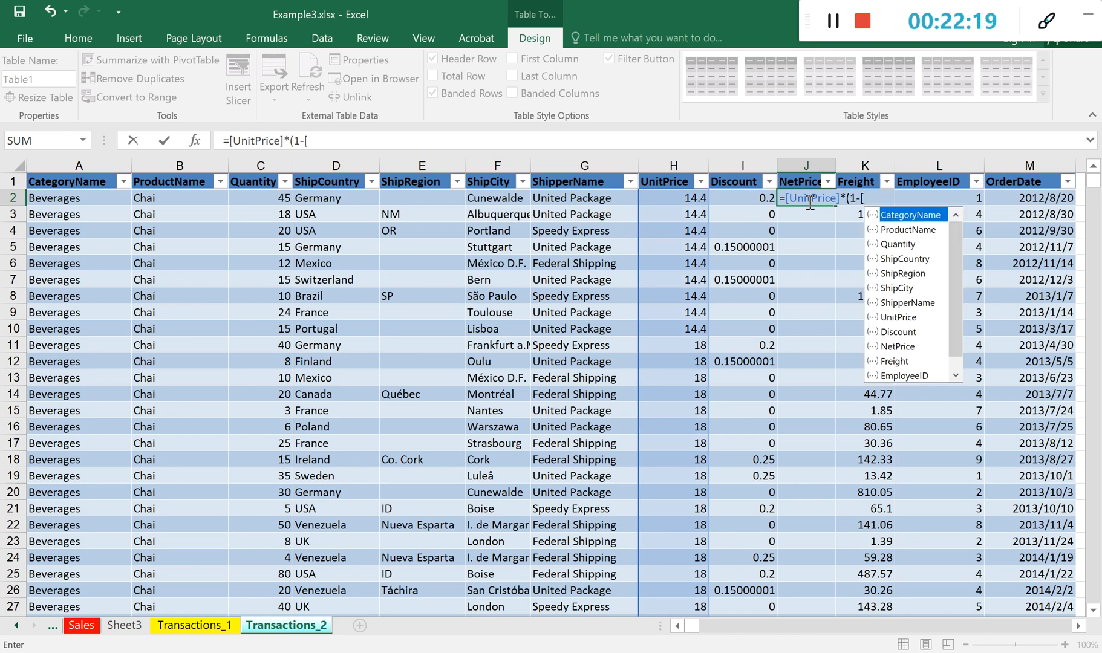
type("Discount]")
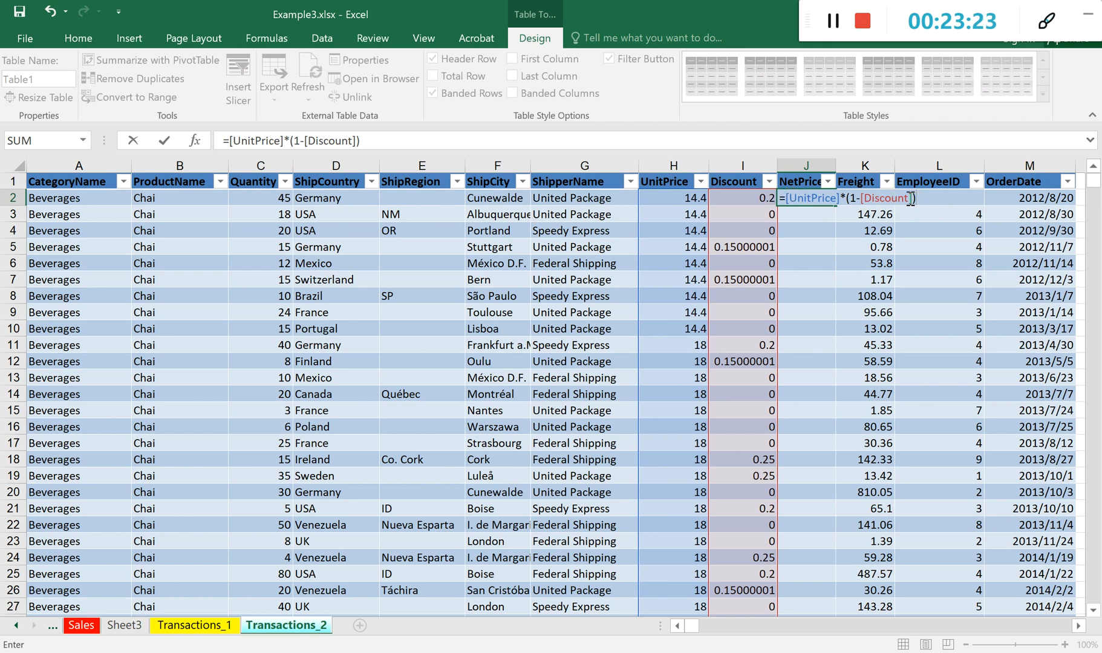
left_click(842, 195)
scroll(817, 229, "down", 9)
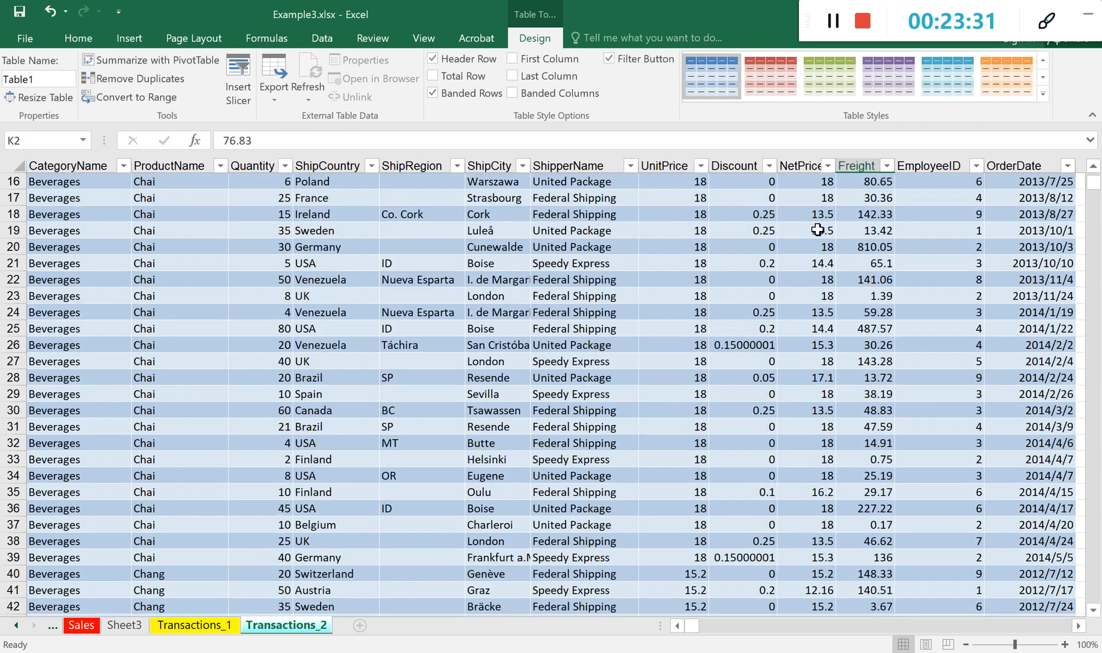
scroll(816, 230, "up", 9)
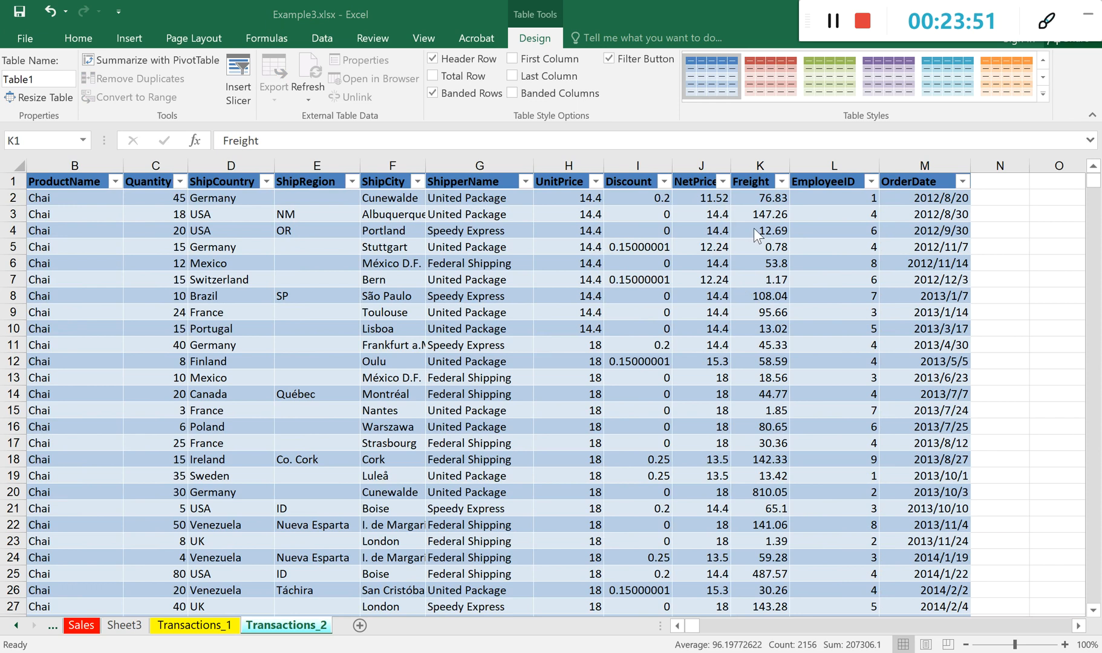
Insert a new table column between NetPrice and Freight and name its header NetSale.
left_click(763, 159)
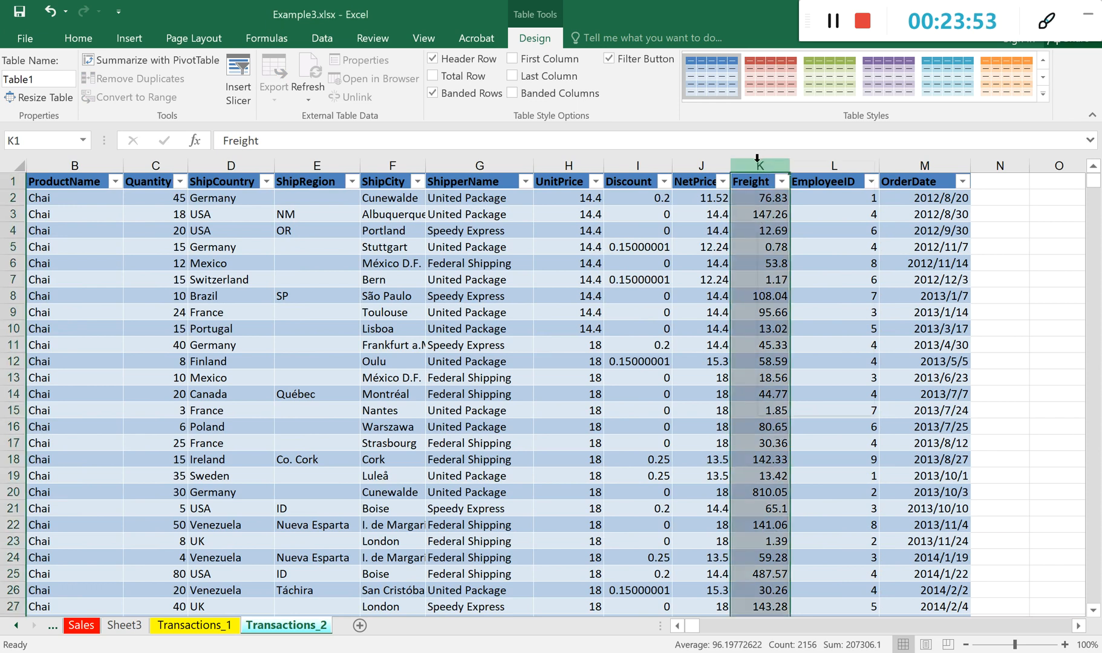
right_click(757, 158)
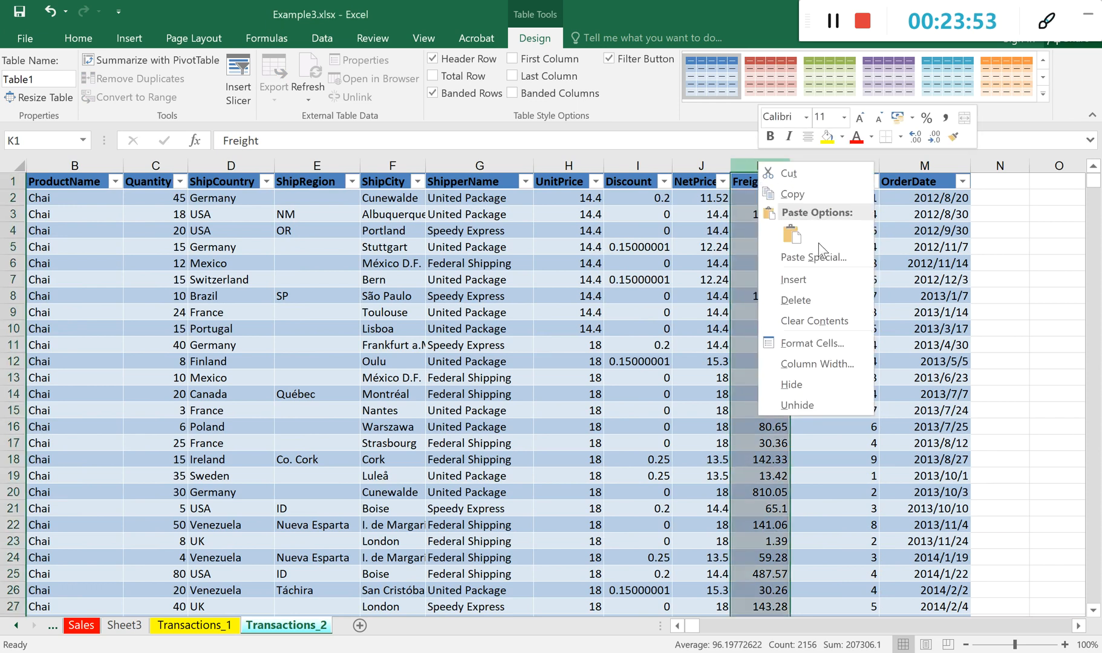
left_click(799, 277)
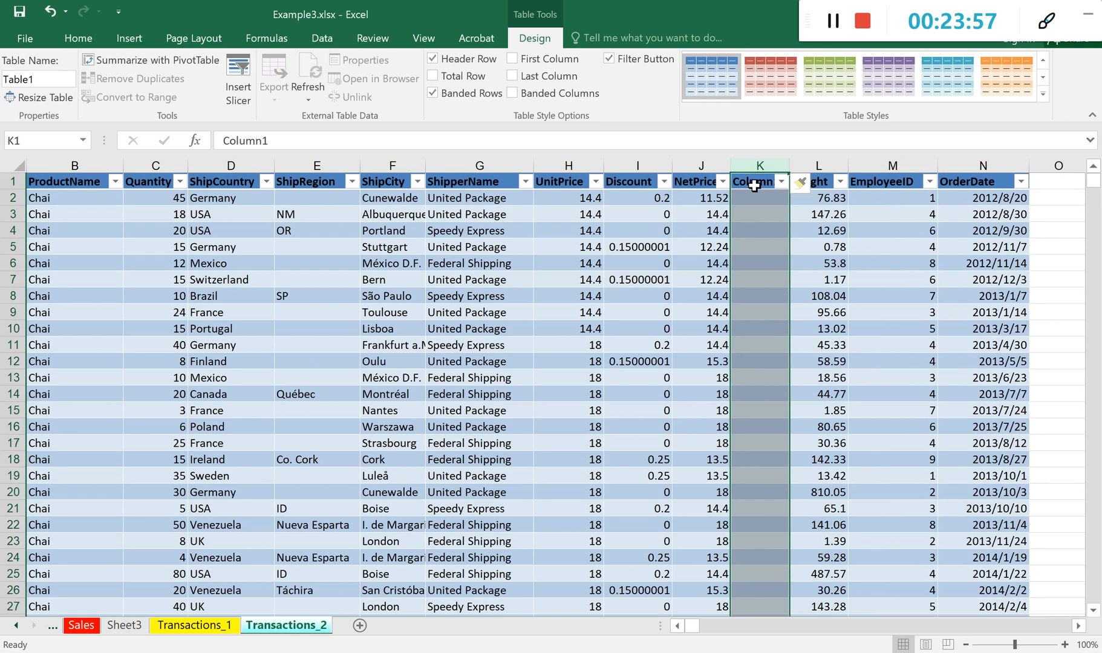
double_click(763, 188)
left_click_drag(782, 188, 731, 182)
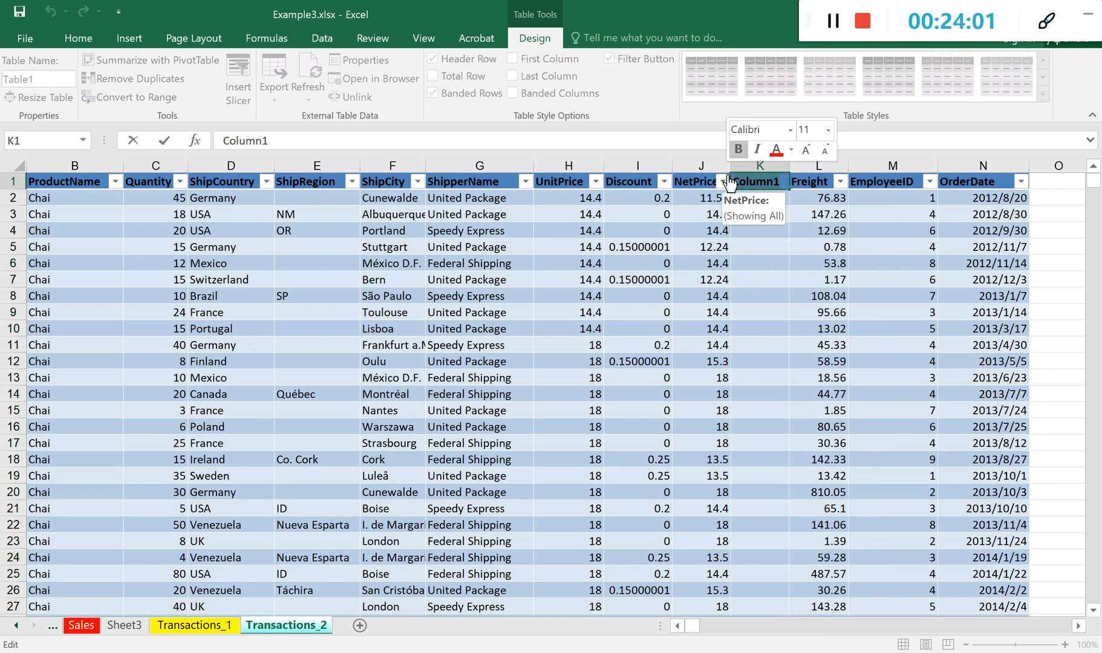
type("NetSale")
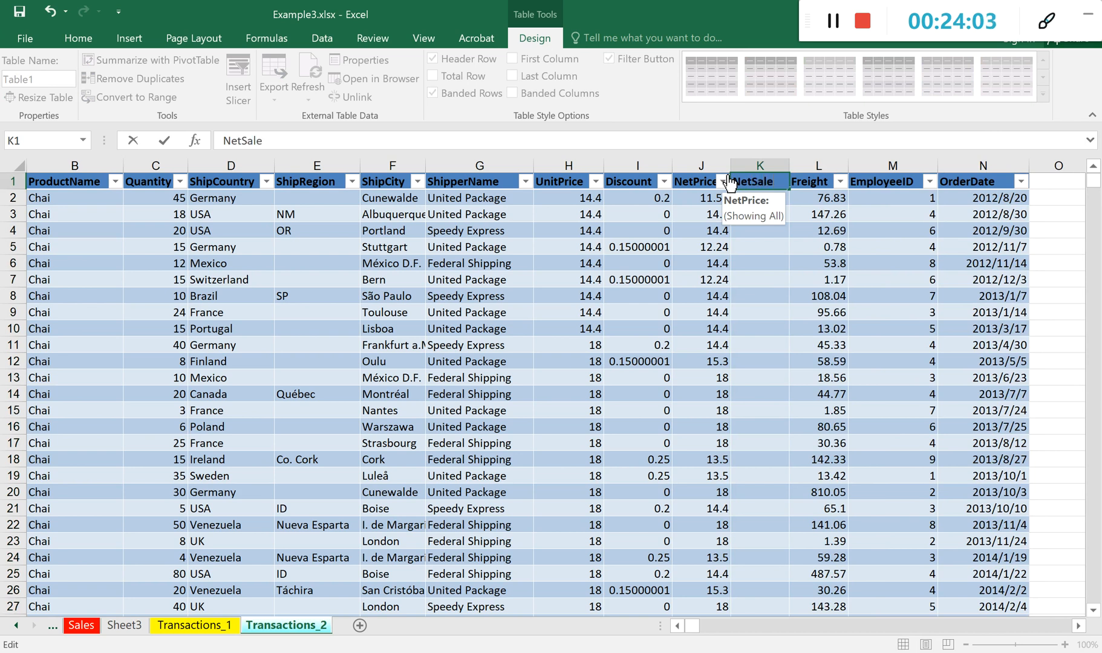
left_click(764, 200)
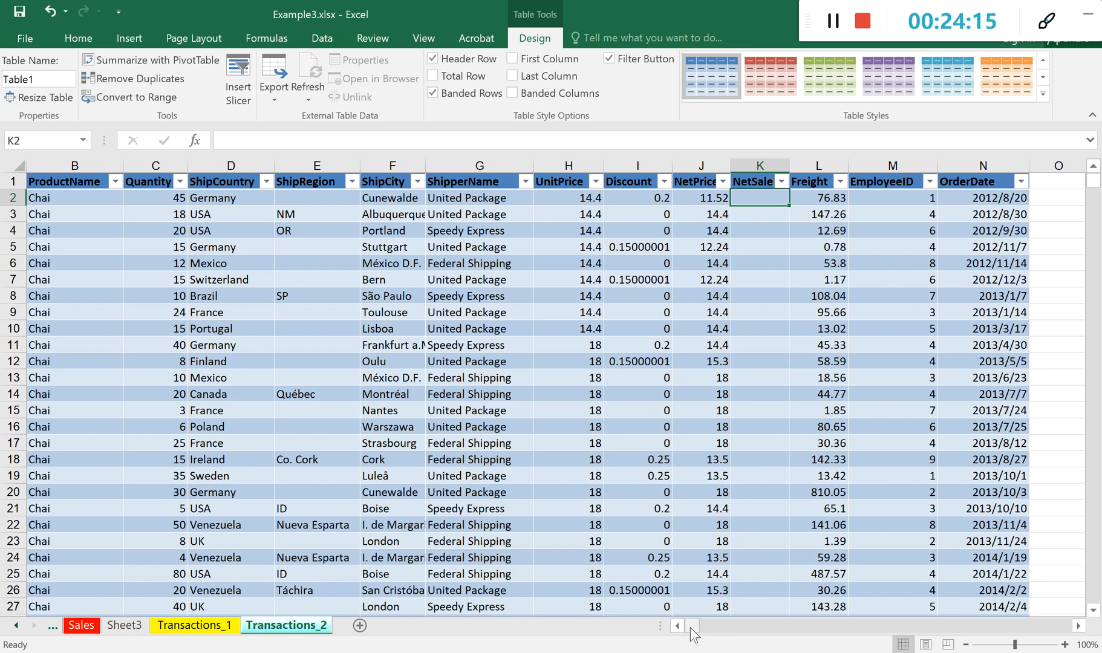
Fill the NetSale column with the formula =[Quantity]*[NetPrice].
left_click(673, 625)
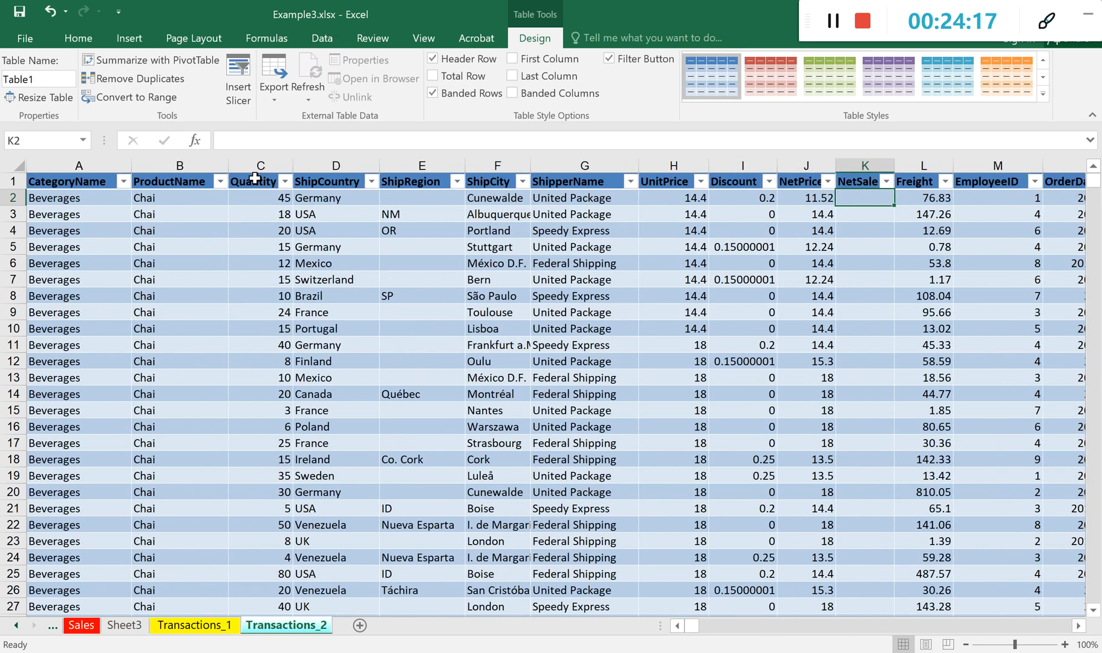
left_click(261, 165)
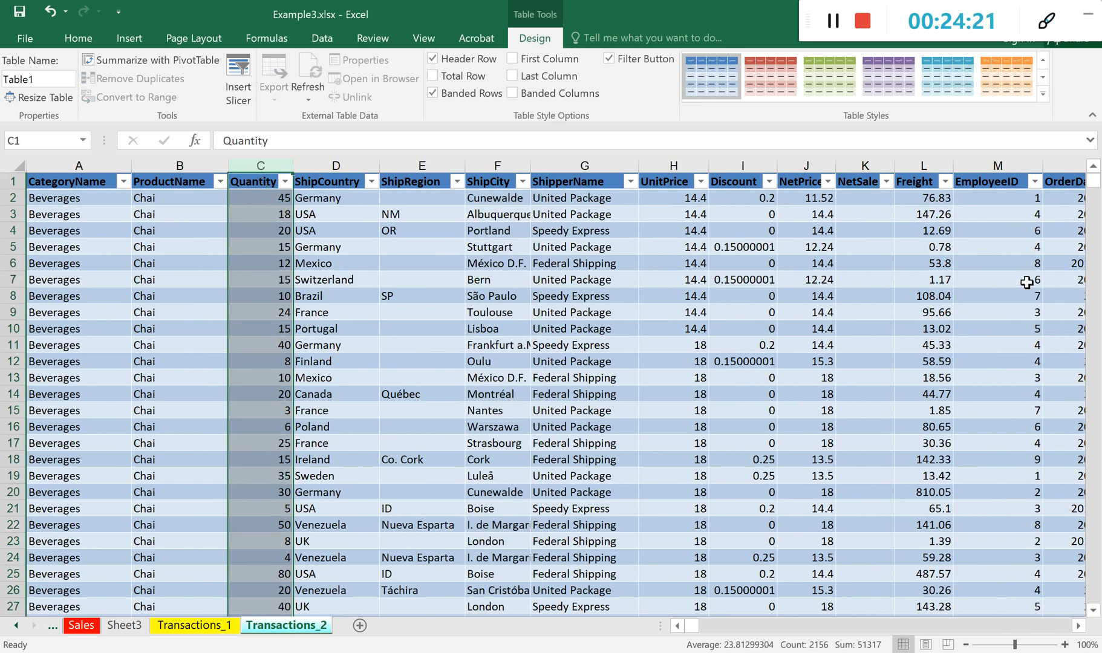
left_click(868, 199)
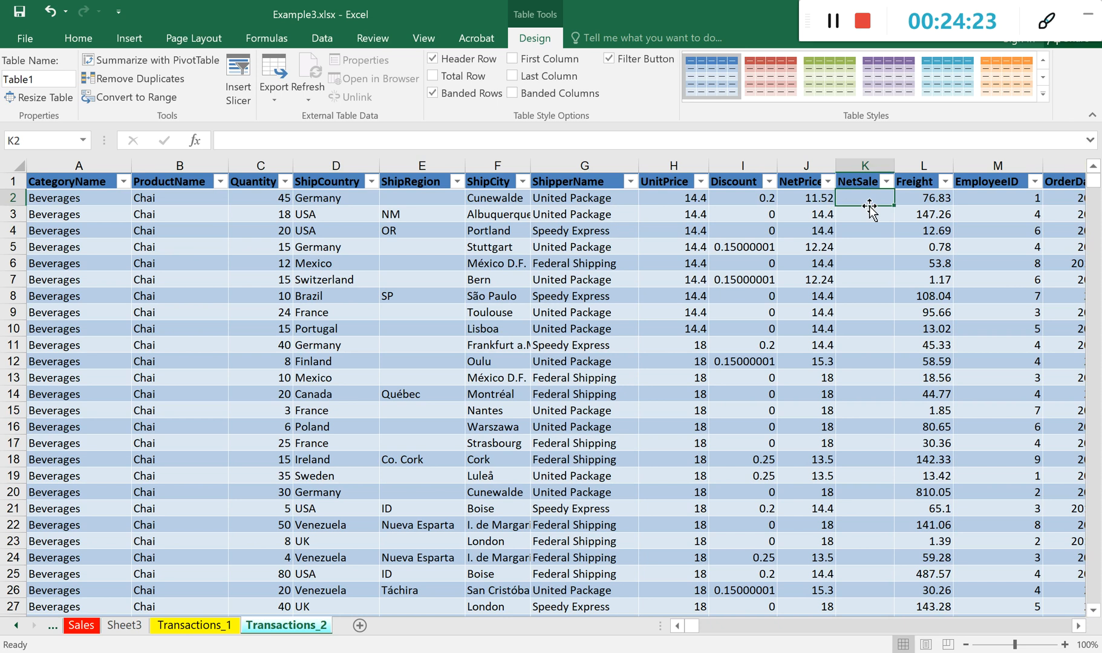
type("=[")
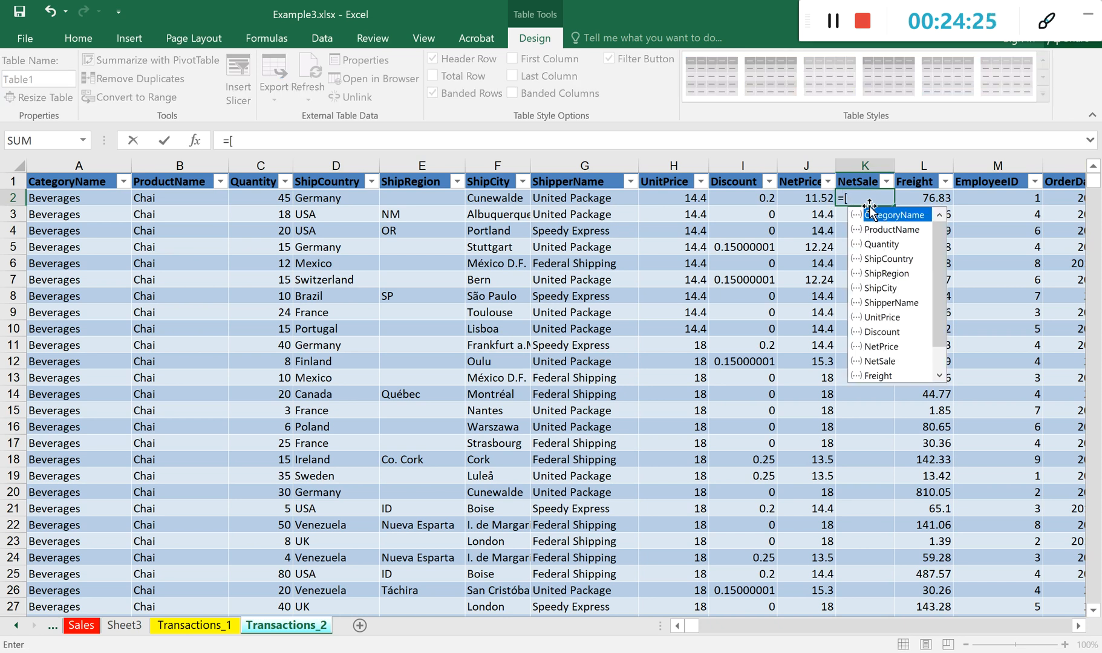
type("Quantity")
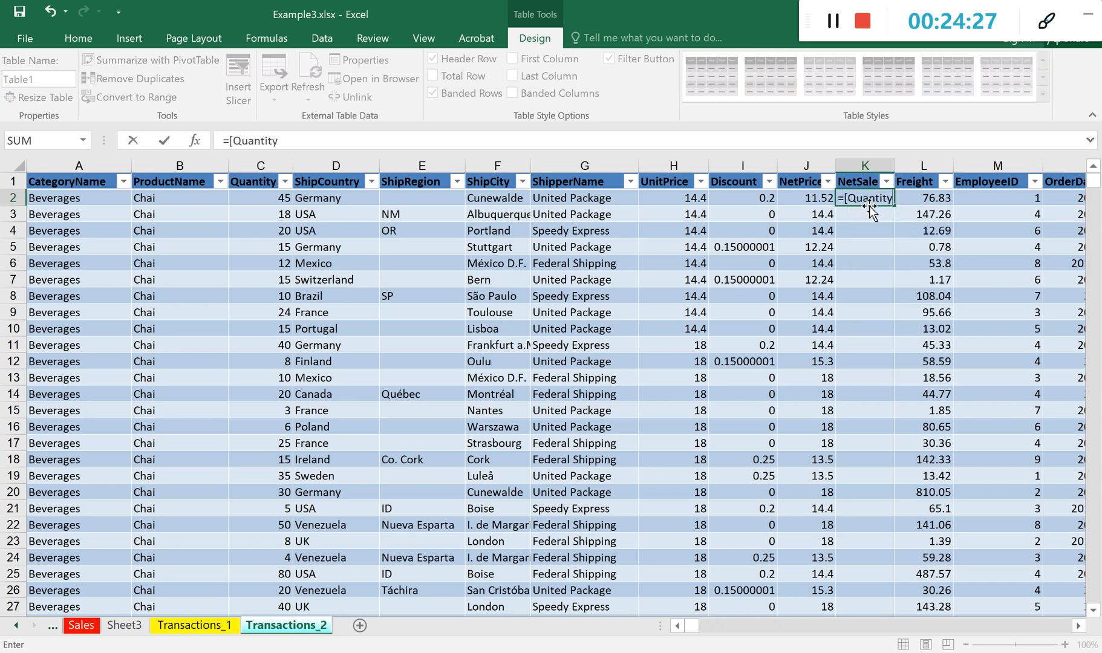
type("]")
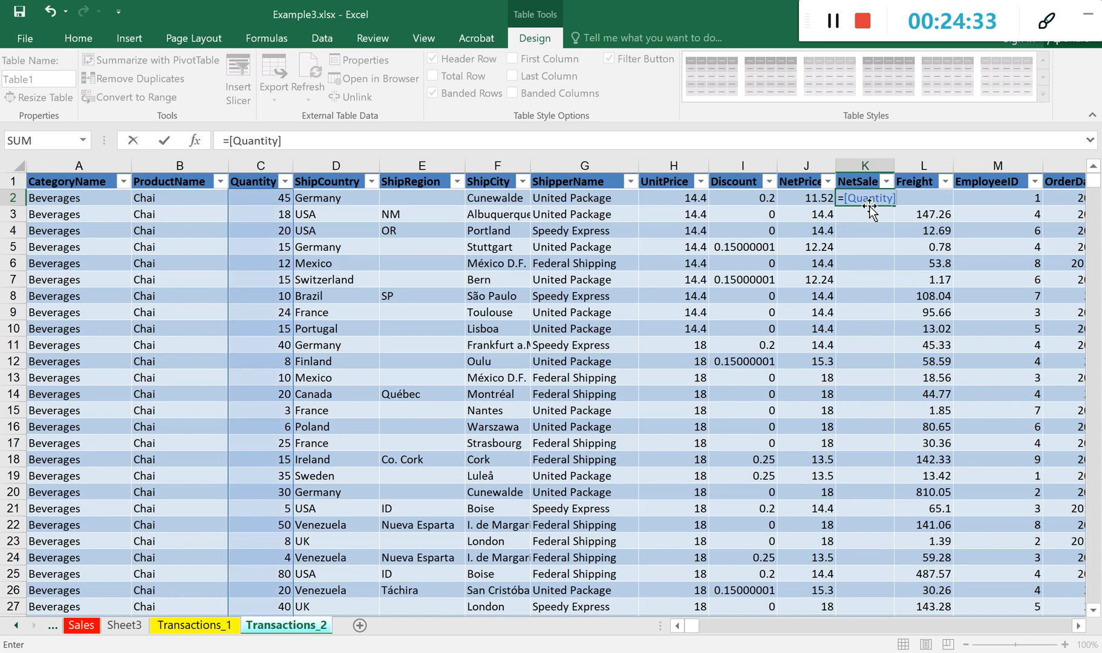
type("*[NetPrice]")
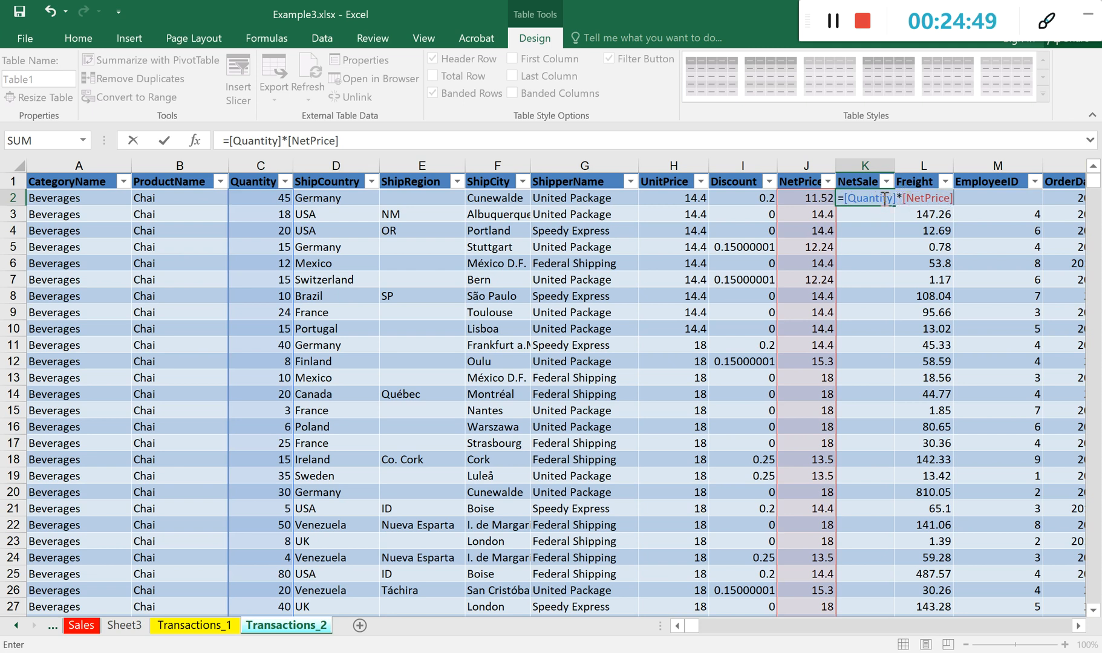
key("Tab")
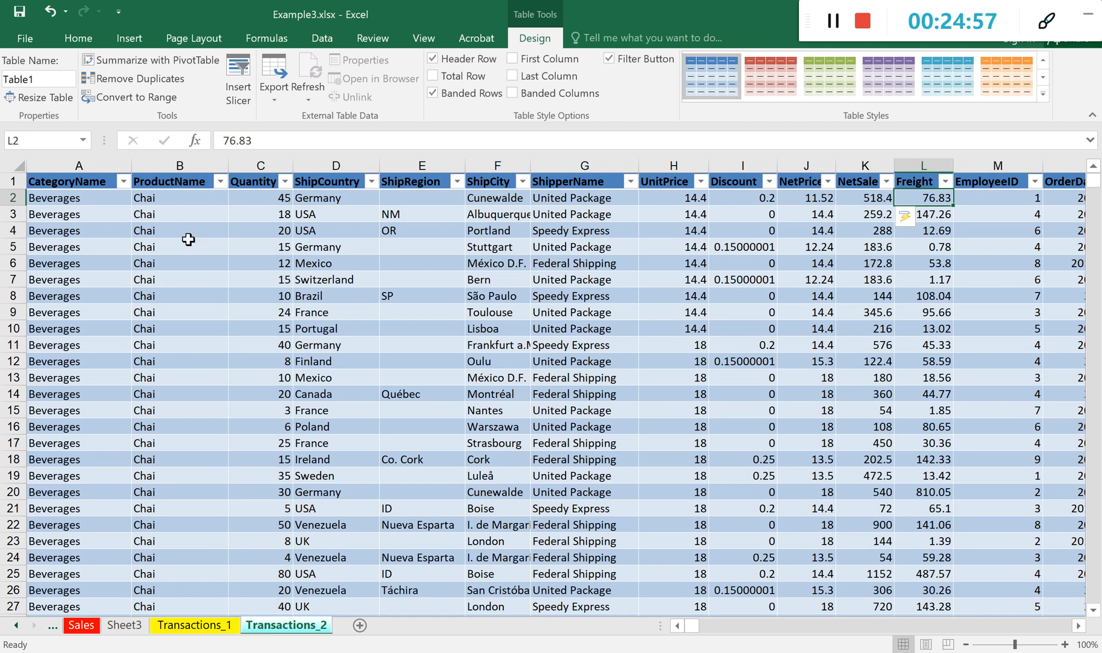
Look over the table's data rows, its column headers and the sort and filter options of CategoryName.
left_click_drag(99, 197, 923, 426)
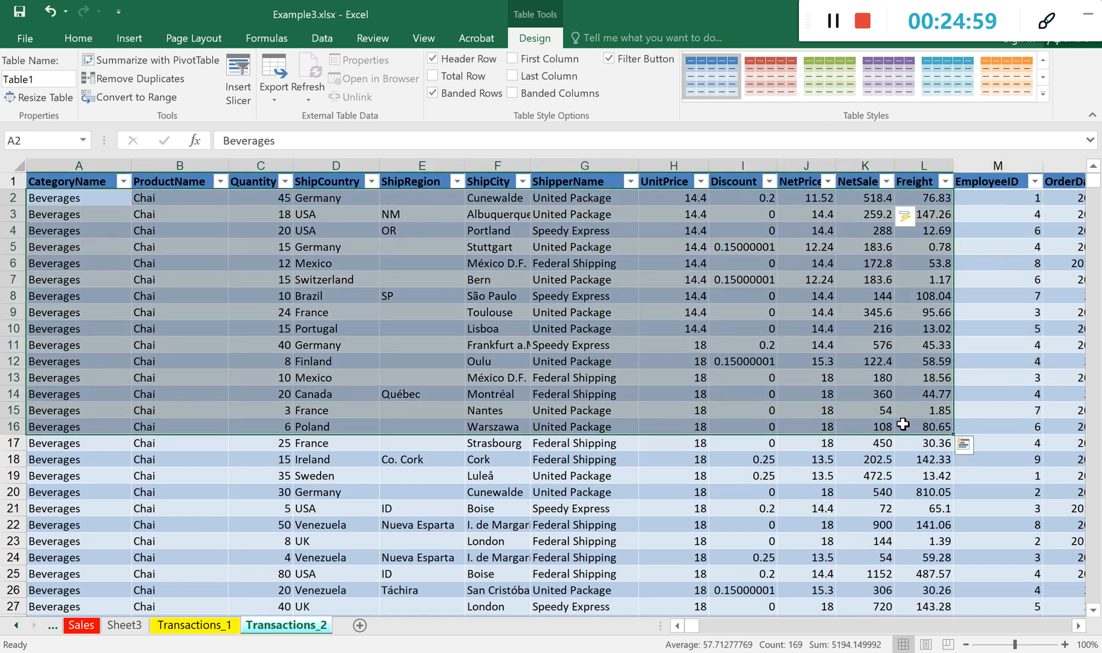
left_click(923, 427)
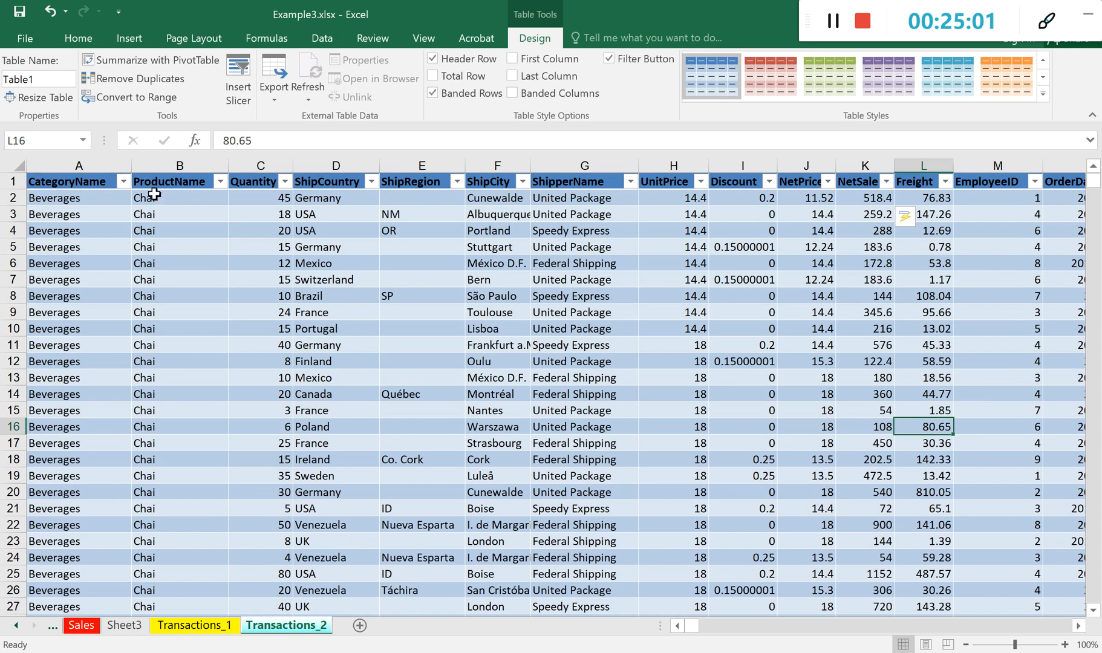
left_click(125, 181)
left_click(127, 181)
left_click(123, 182)
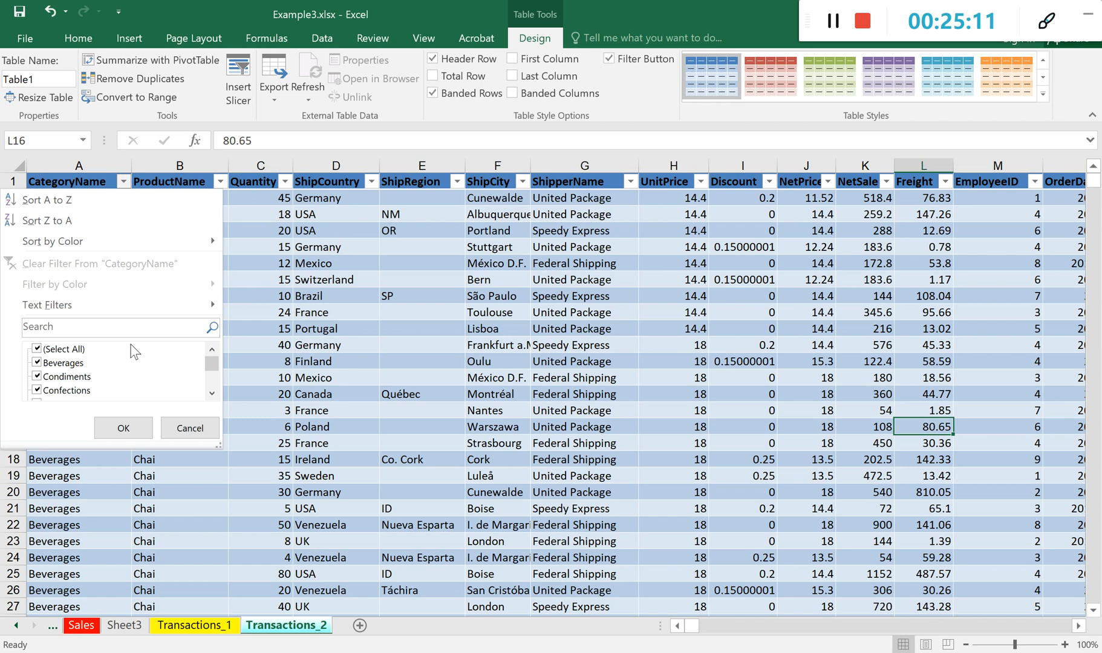
left_click(124, 182)
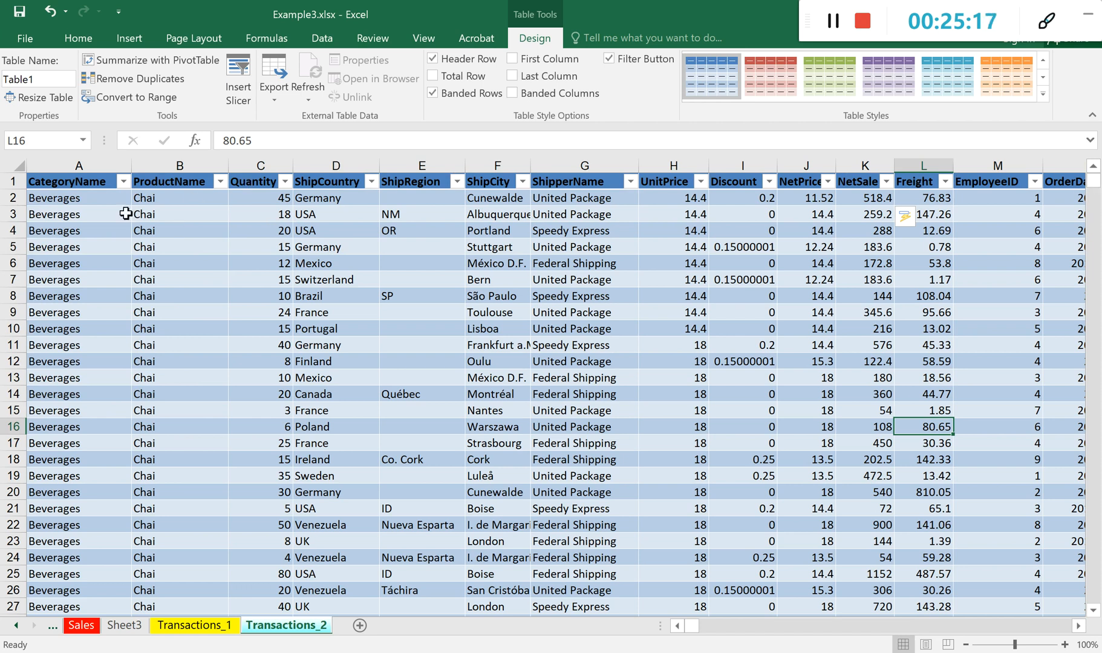
left_click(71, 184)
left_click(174, 184)
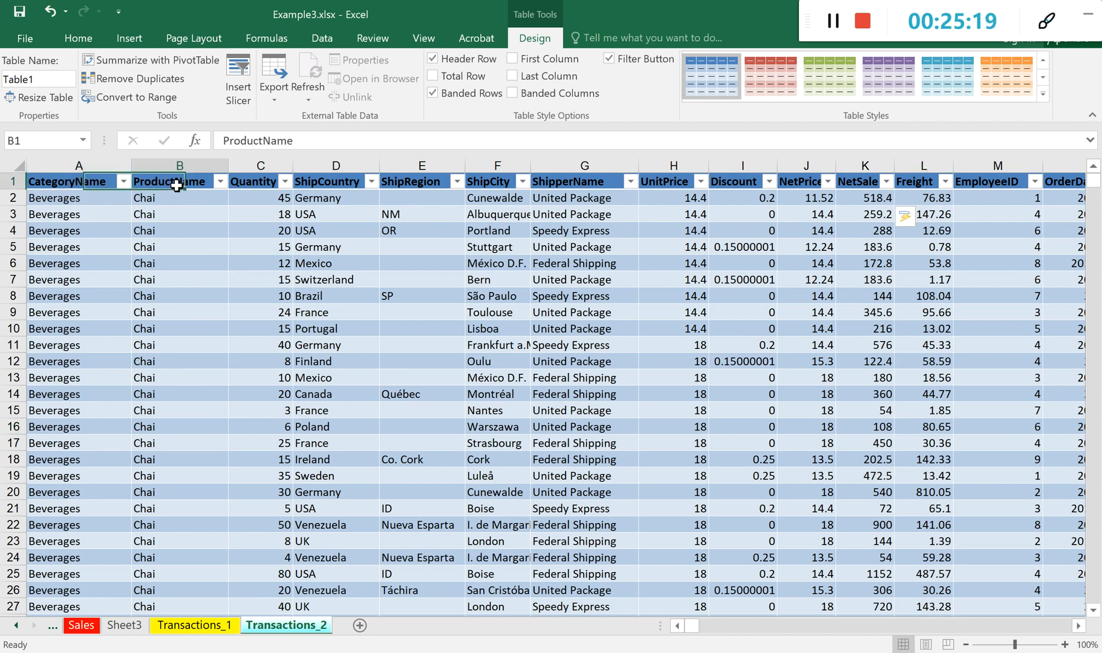
left_click(266, 184)
left_click(311, 183)
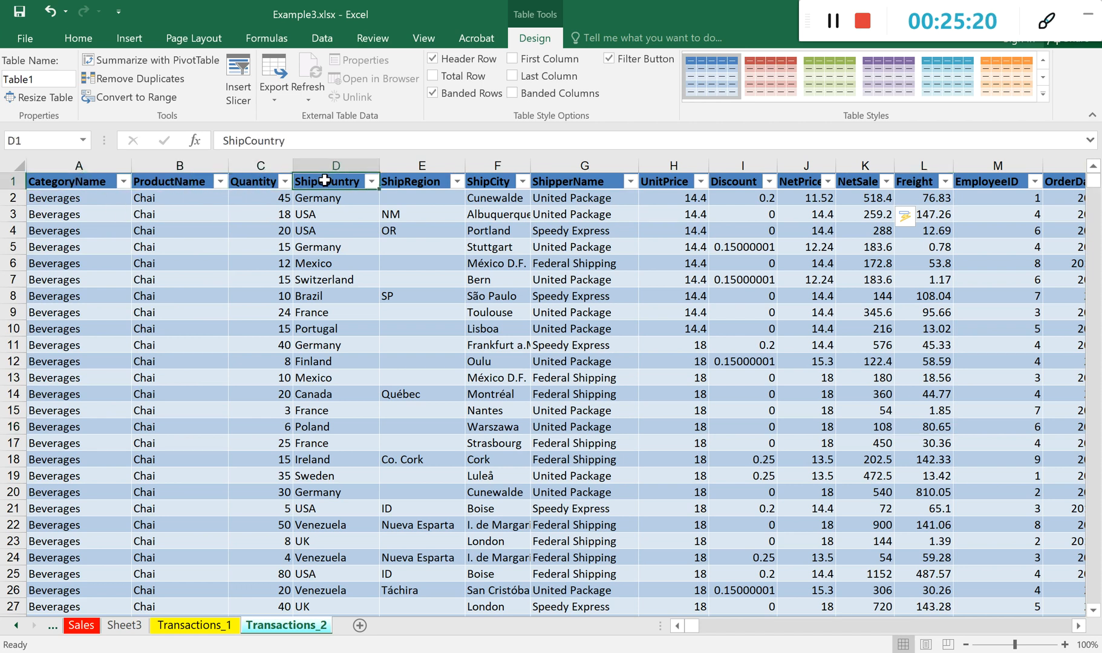
left_click(123, 182)
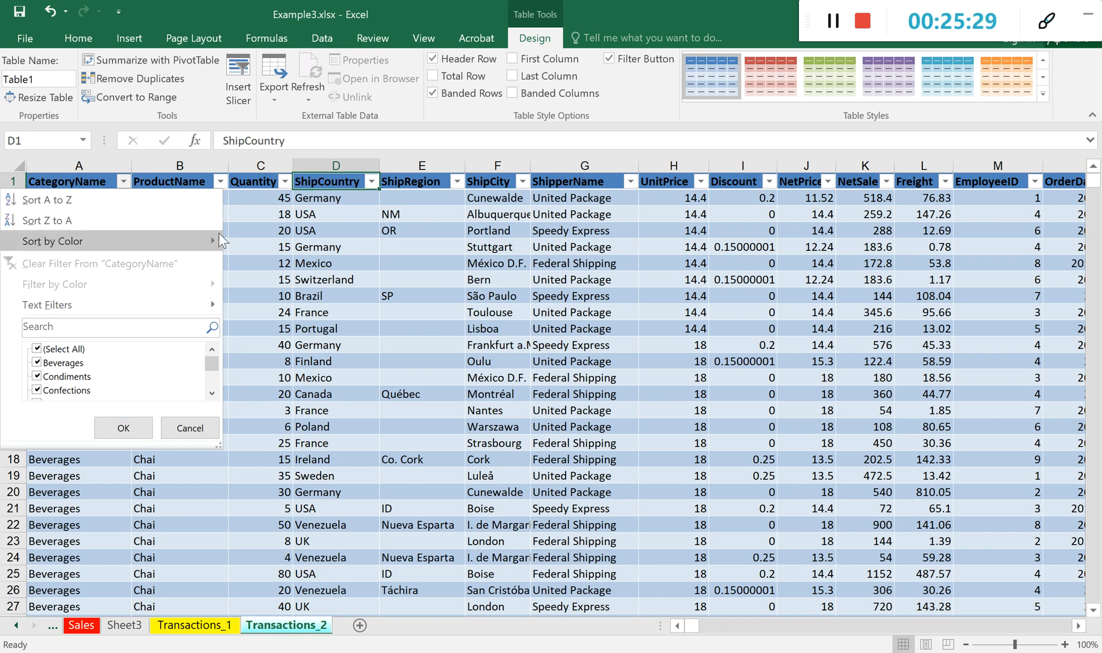
left_click(309, 231)
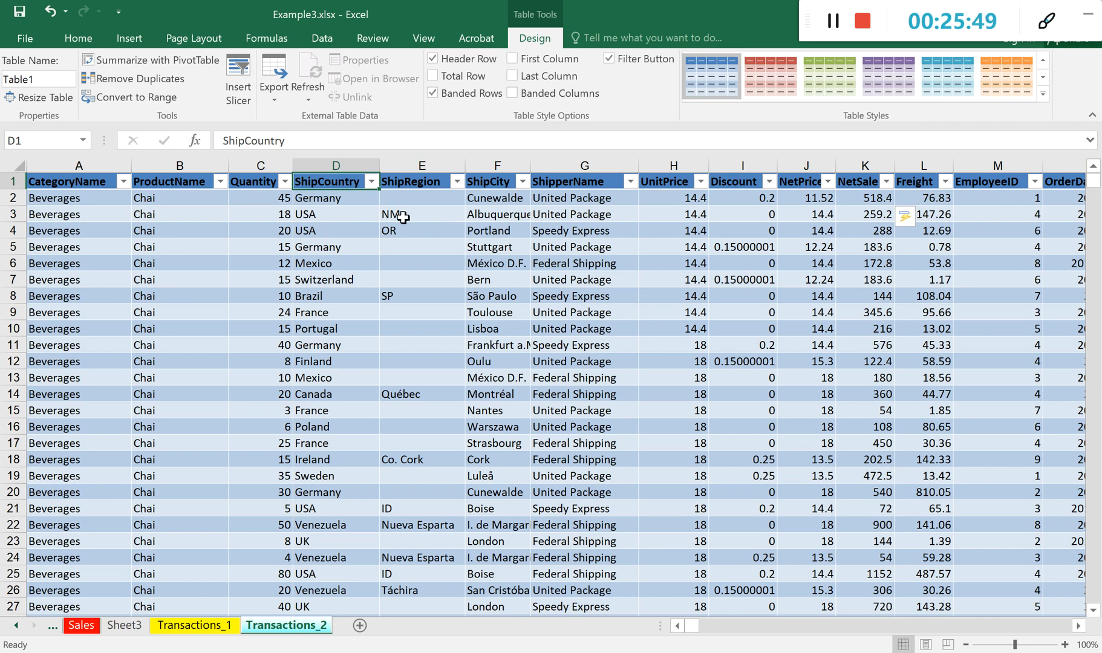
Filter the ShipCountry column to show only Germany.
left_click(370, 181)
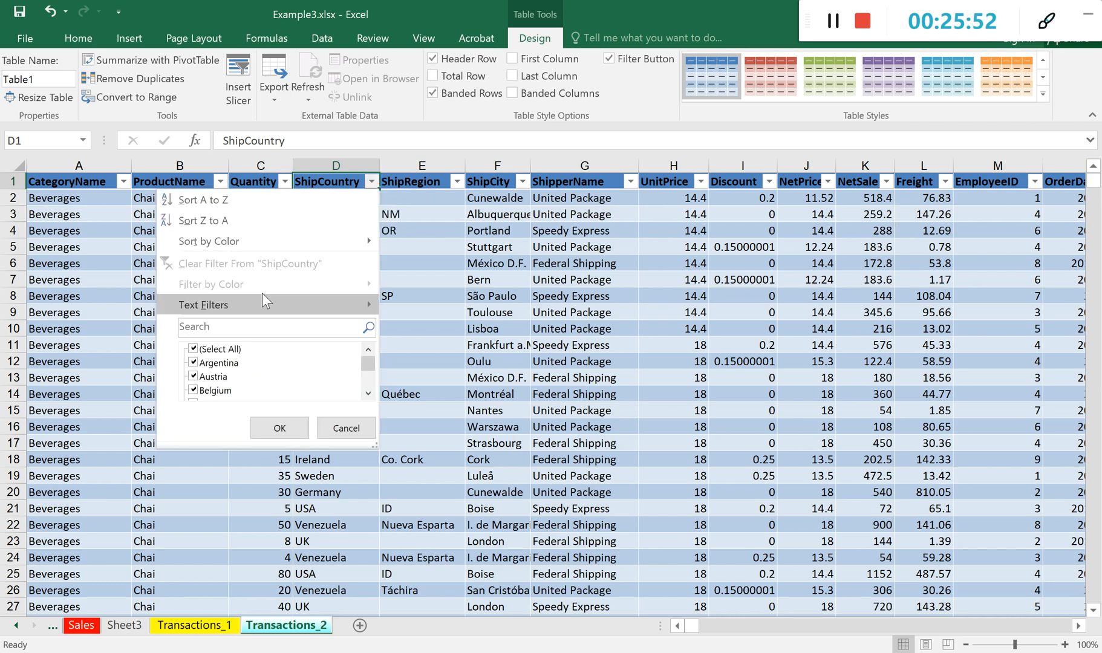
left_click(221, 350)
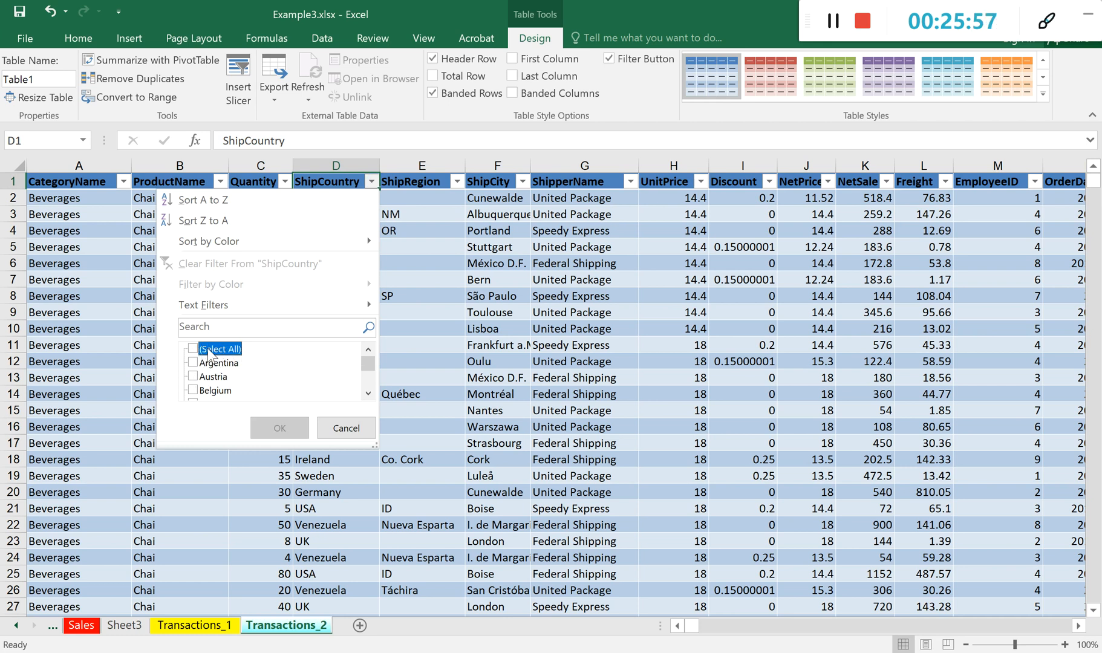
scroll(227, 363, "down", 6)
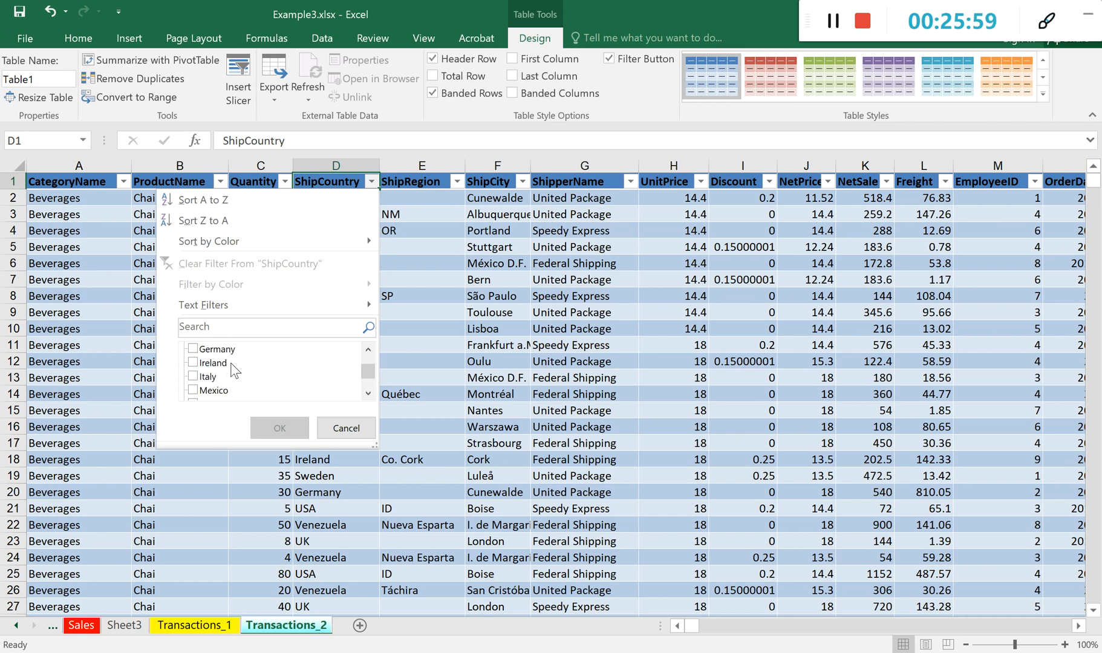
scroll(233, 370, "up", 2)
scroll(229, 380, "up", 1)
scroll(229, 378, "up", 3)
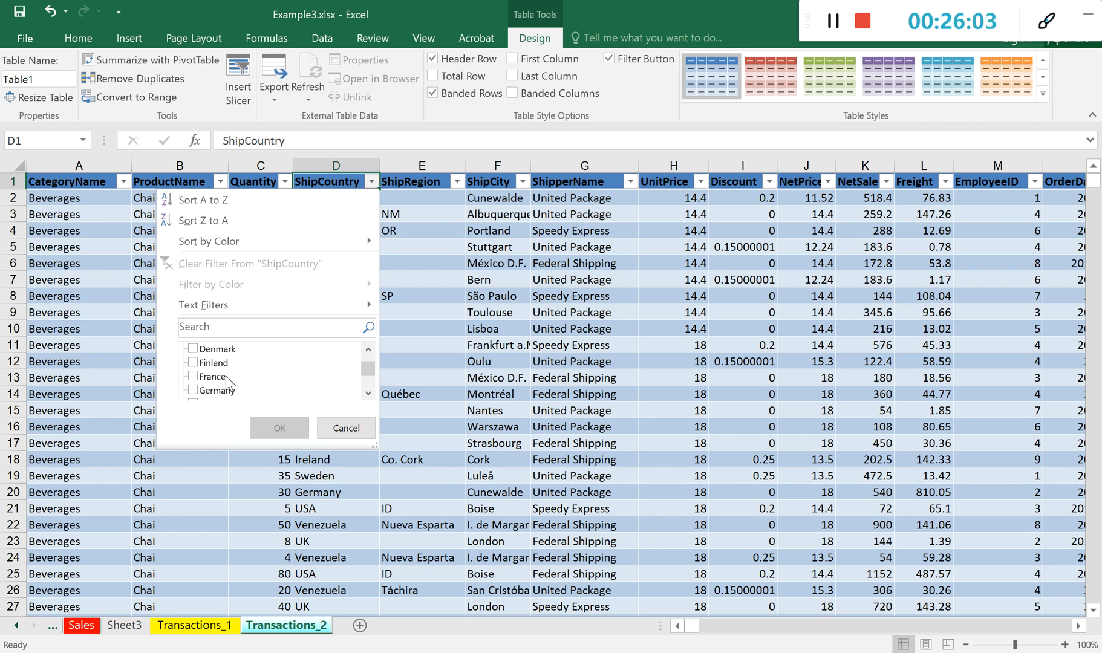
scroll(227, 363, "down", 1)
left_click(194, 349)
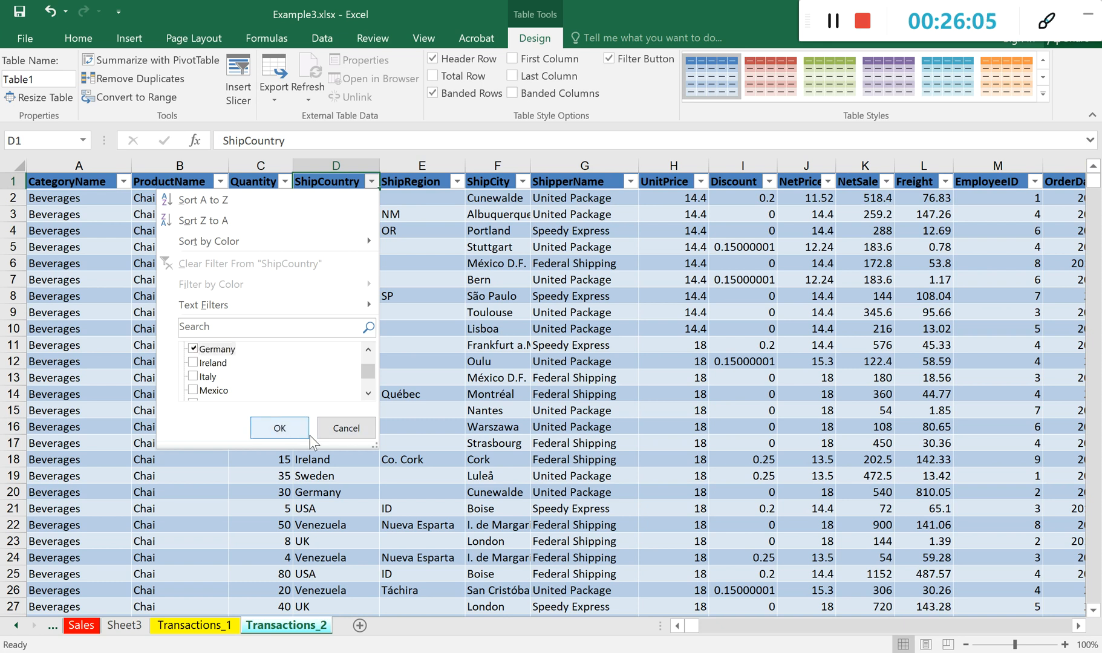
left_click(279, 428)
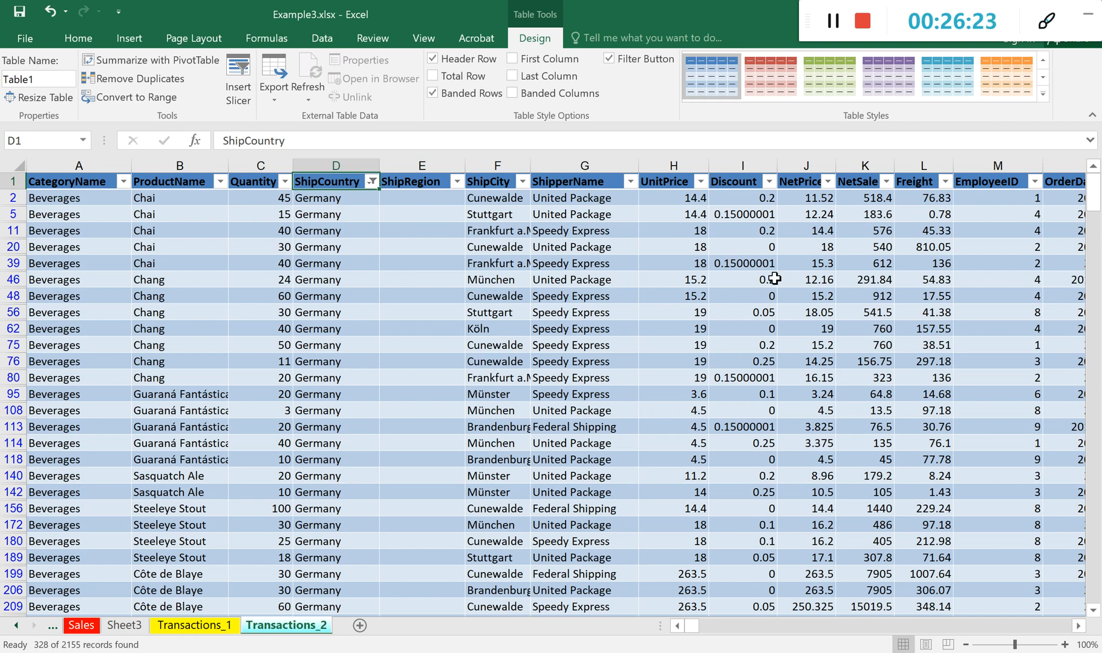
Filter the NetSale column with a Between number filter, entering 200 as the lower limit together with an upper limit.
left_click(827, 182)
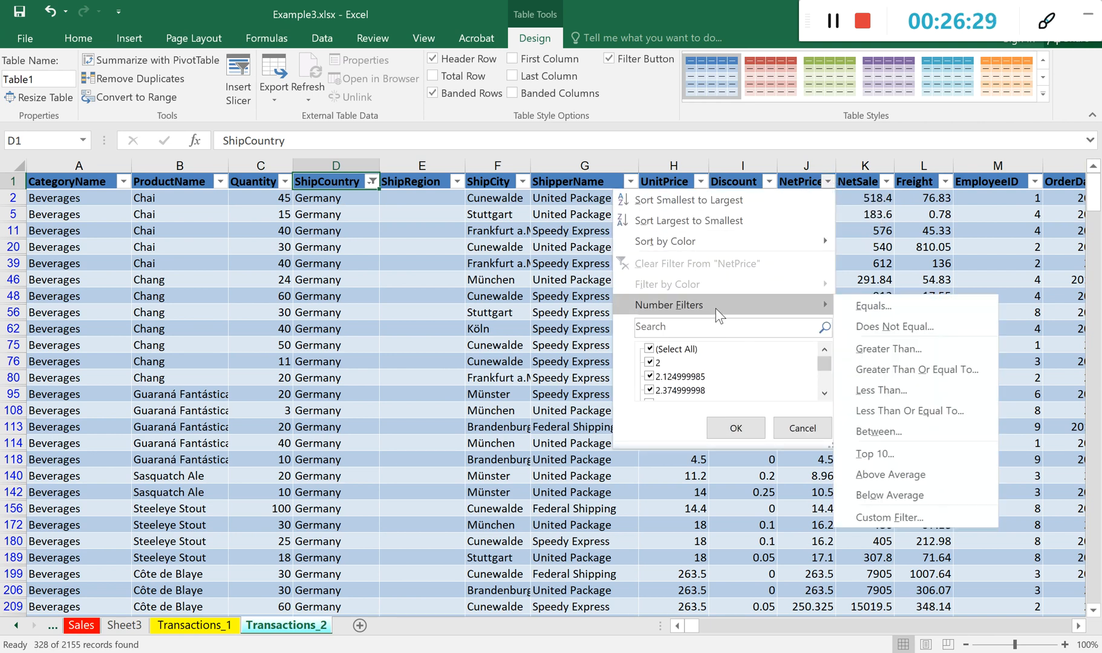
left_click(884, 182)
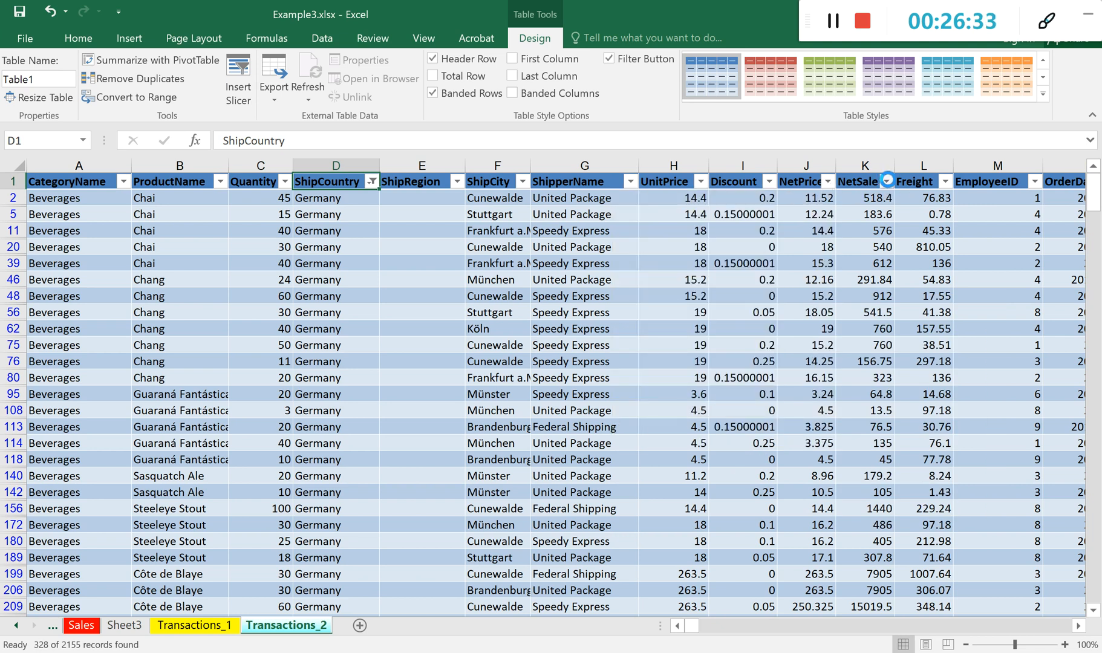
left_click(886, 181)
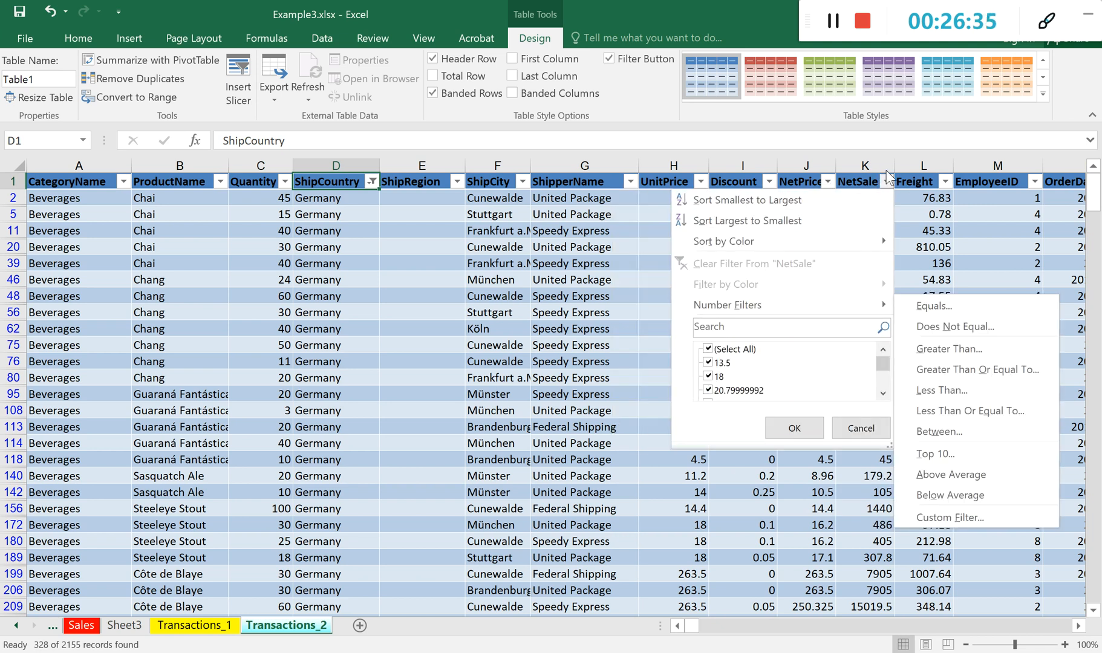
left_click(870, 182)
left_click(868, 188)
left_click(886, 182)
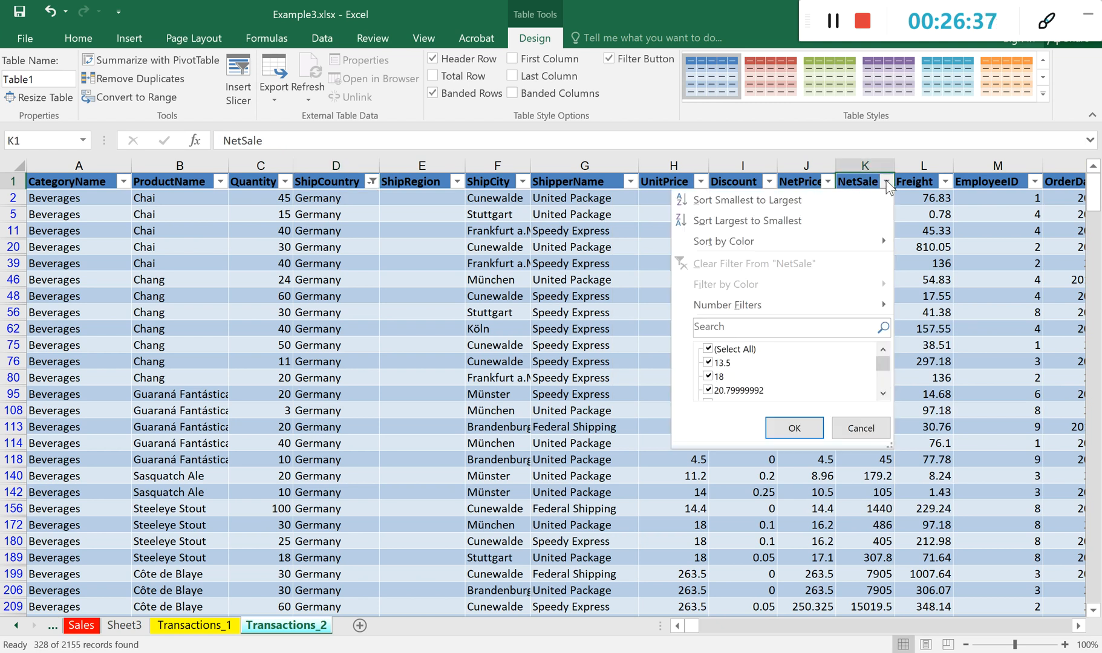
mouse_move(763, 310)
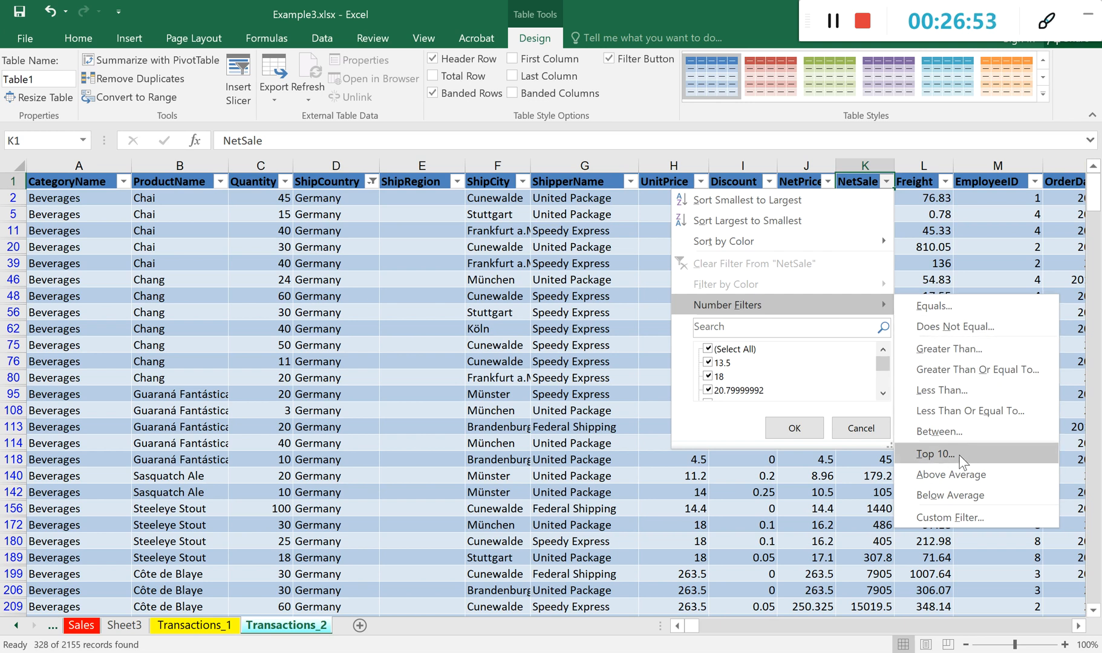
left_click(955, 434)
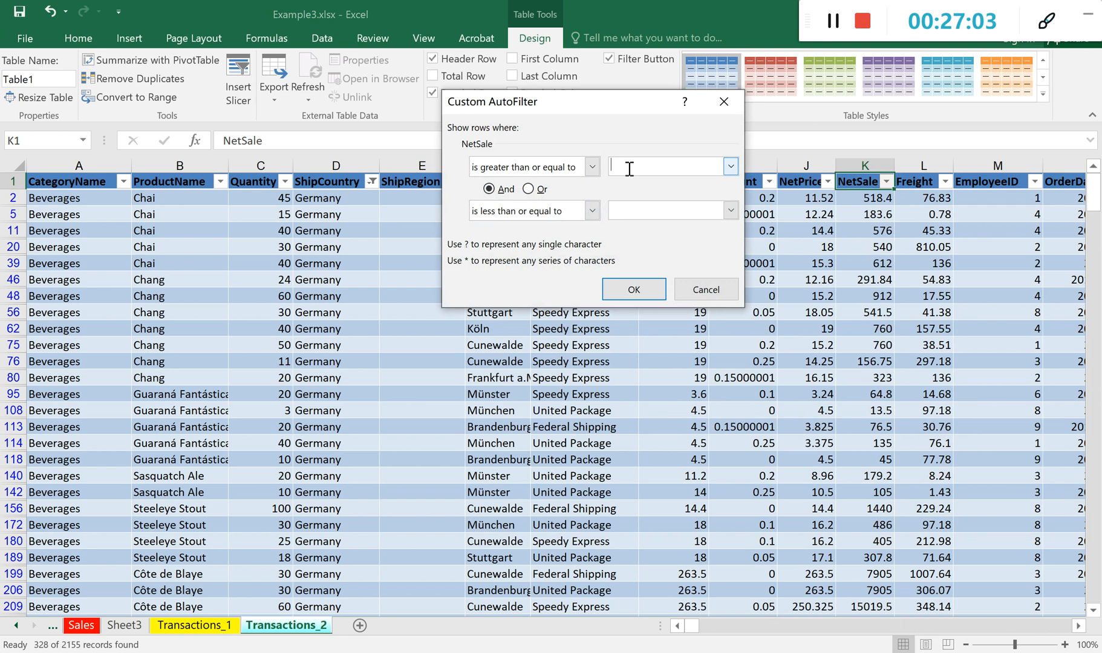
type("200")
left_click(635, 207)
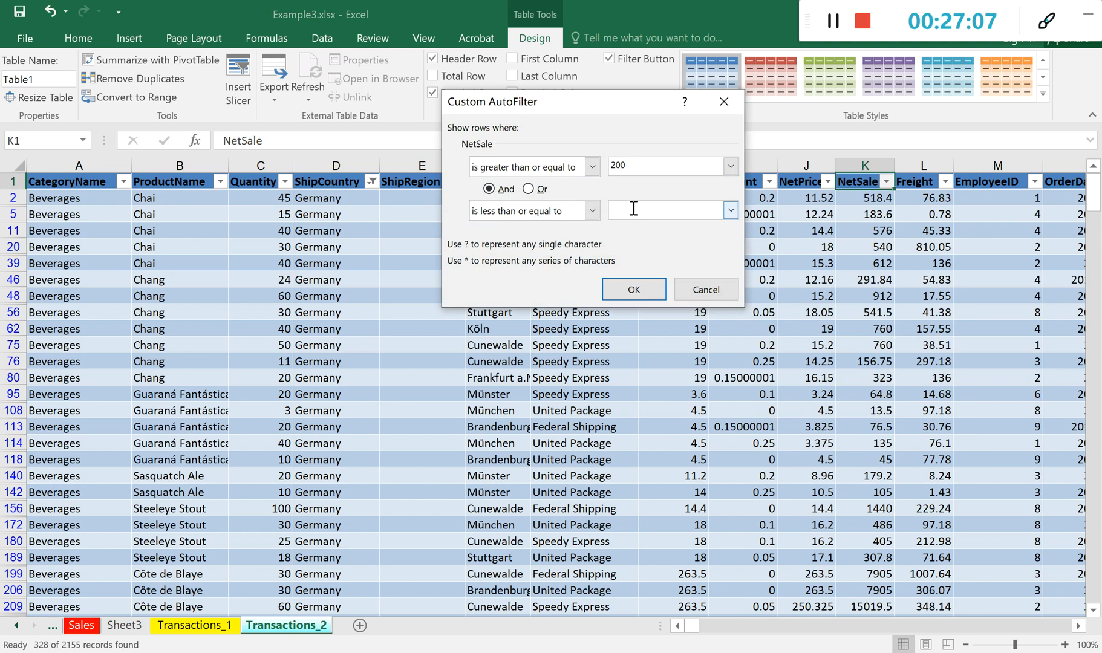
left_click(634, 290)
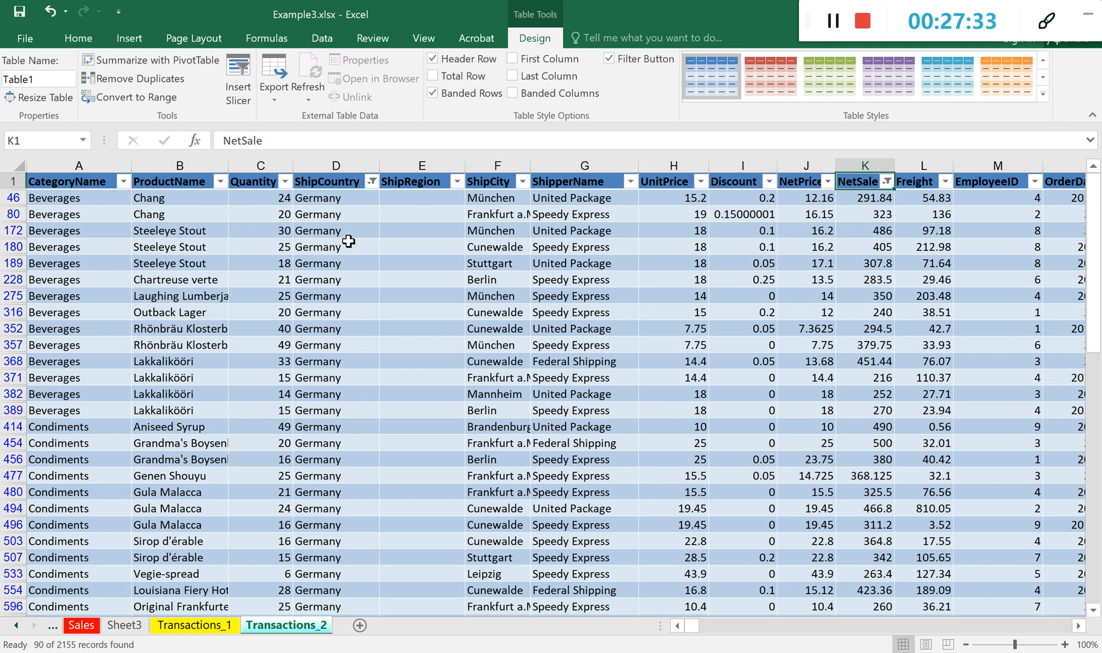
Sort the filtered table by ProductName from A to Z and look through the rows.
left_click(198, 215)
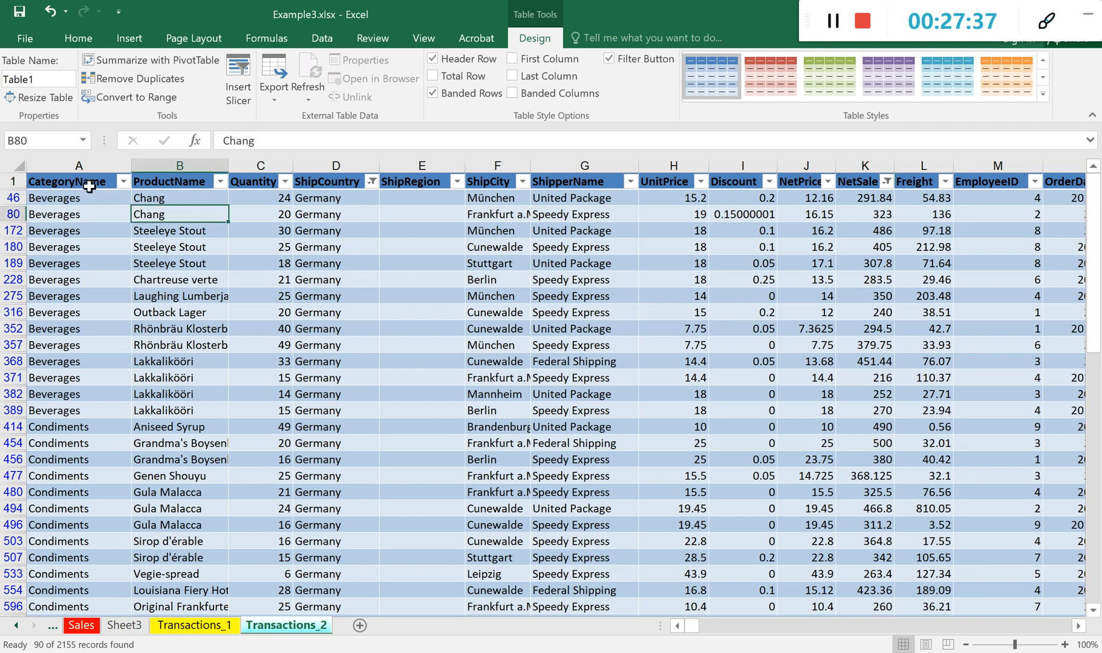
left_click(177, 183)
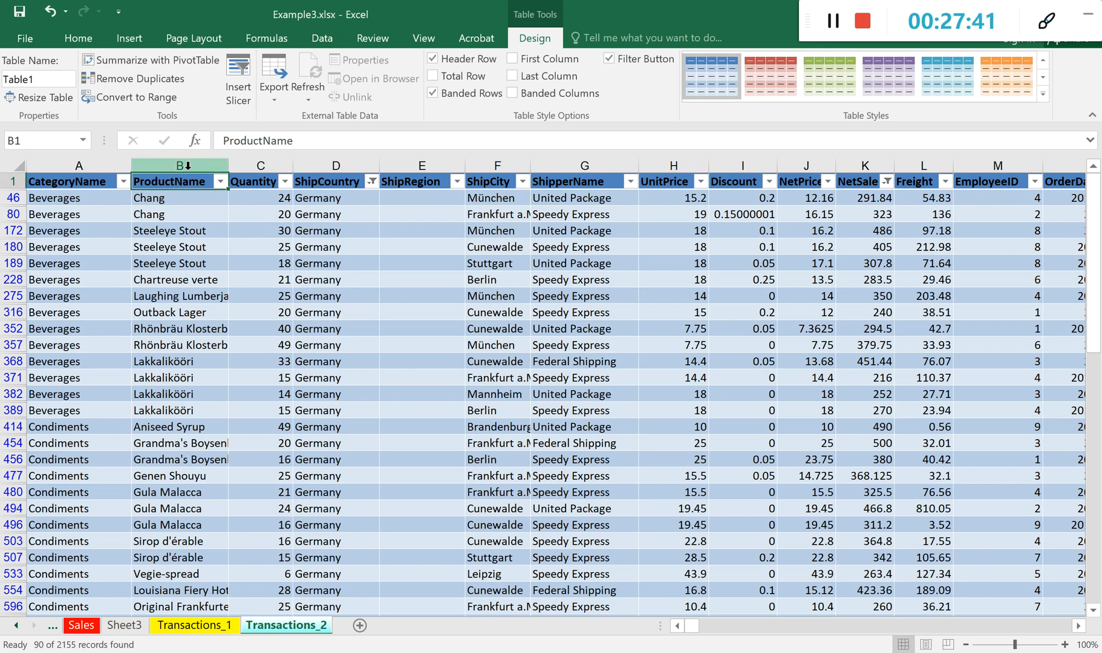
left_click(220, 181)
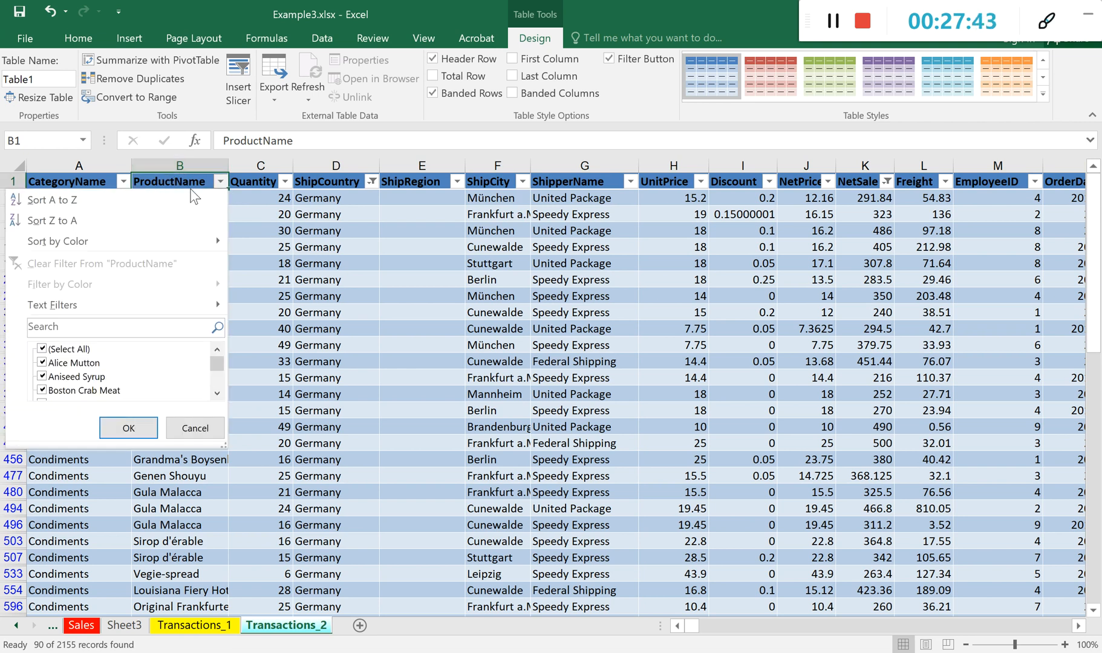
left_click(74, 201)
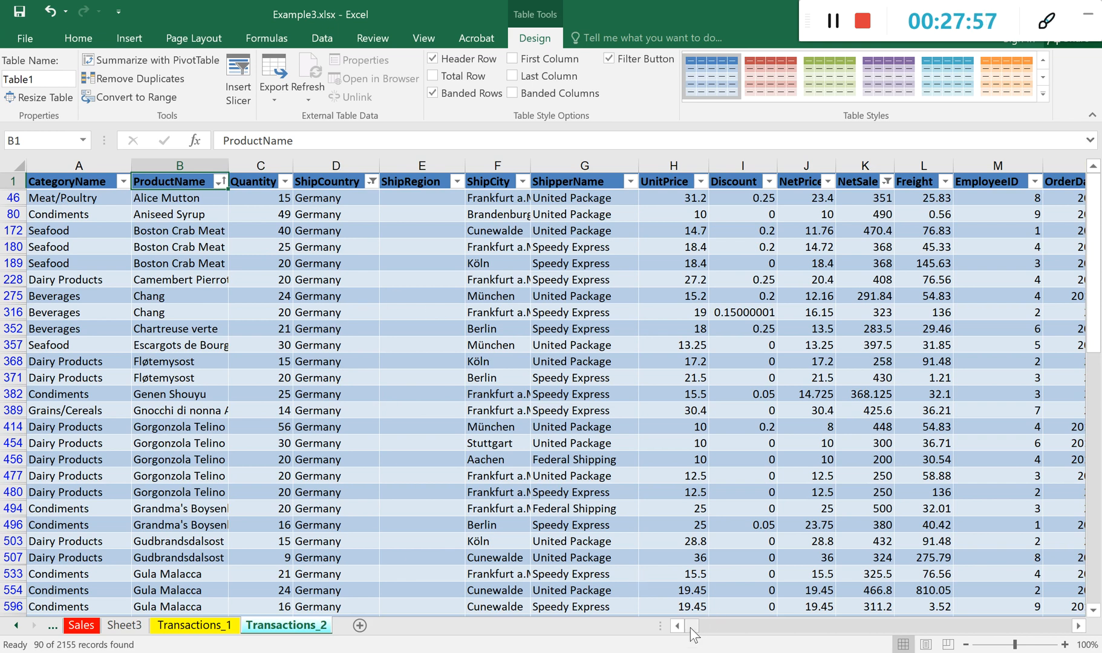
scroll(727, 400, "down", 3)
scroll(726, 400, "up", 3)
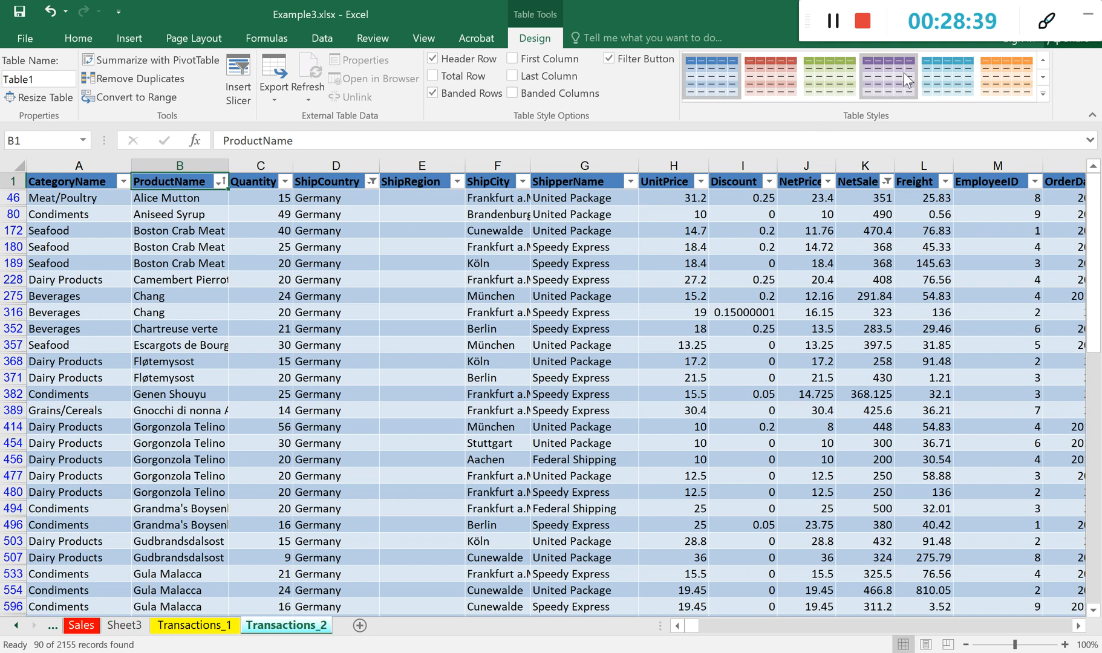
Switch to Recitation12.docx in Word to read the next filtering and sorting tasks, and return to Example3.xlsx in Excel.
key("alt+Tab")
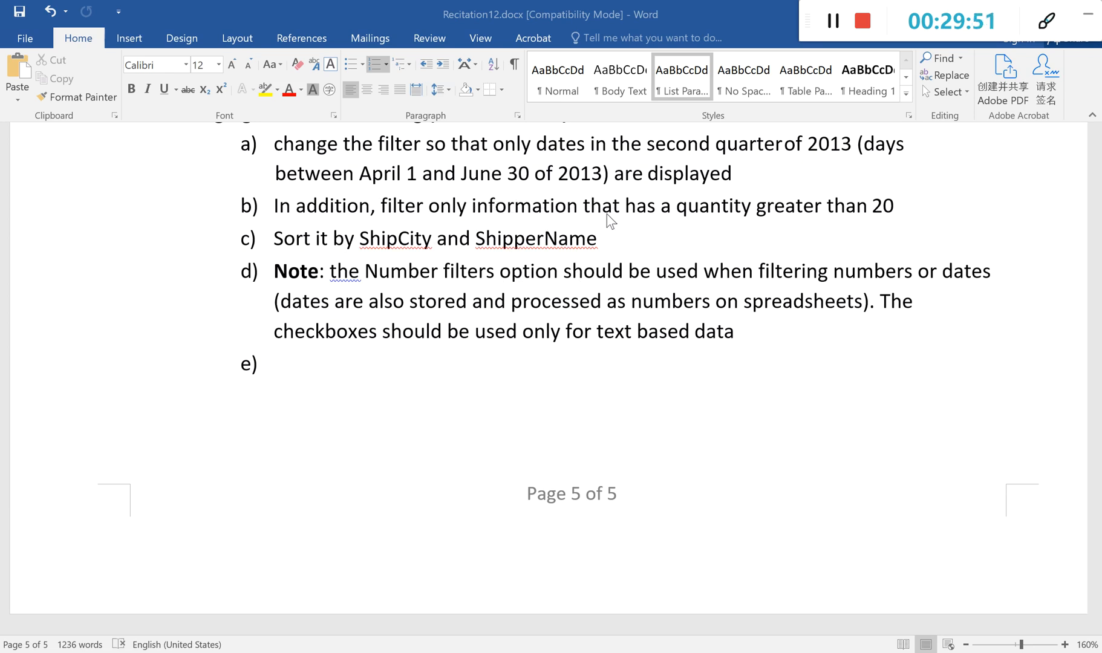
key("alt+Tab")
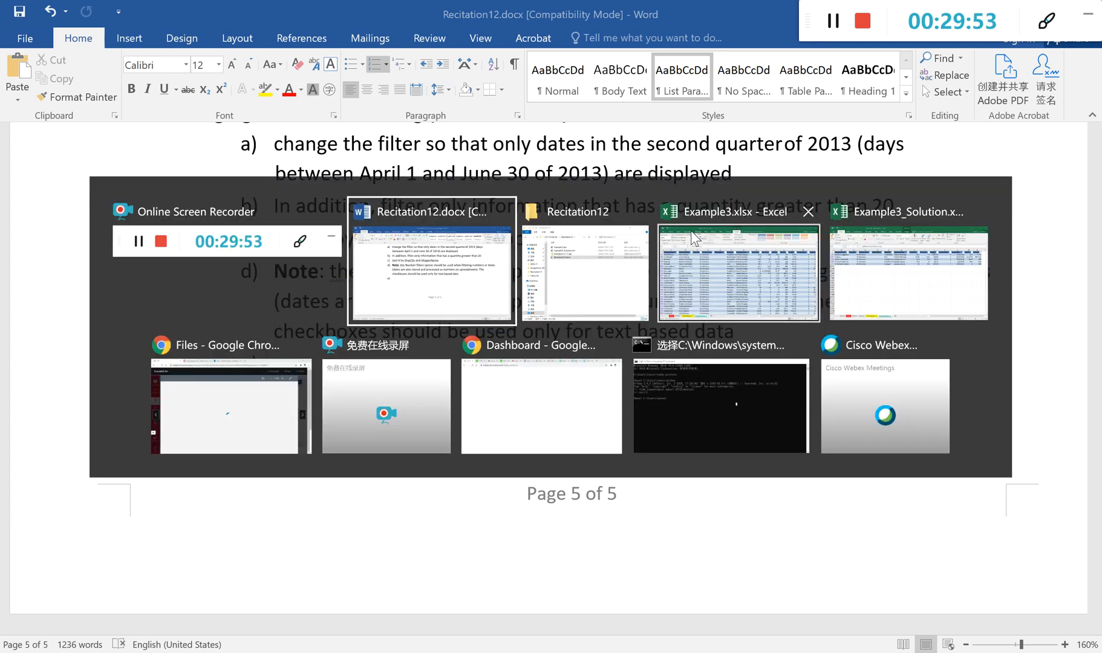
left_click(690, 231)
left_click(541, 278)
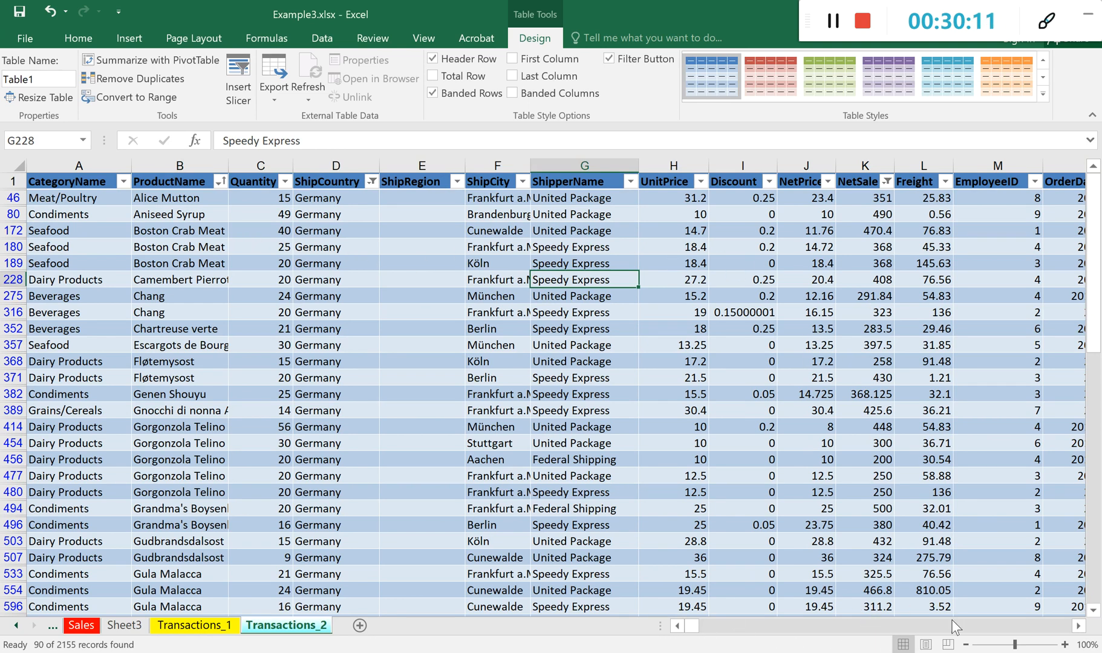
Remove the country restriction by selecting all values in the ShipCountry filter.
left_click(1079, 626)
left_click(1079, 625)
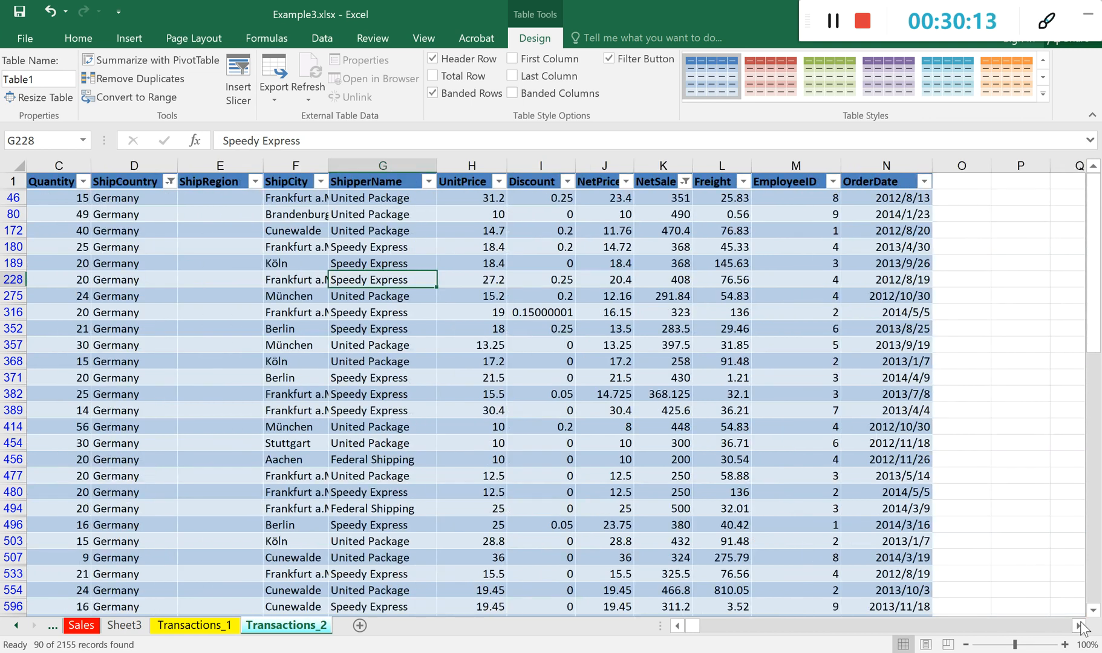
left_click(955, 196)
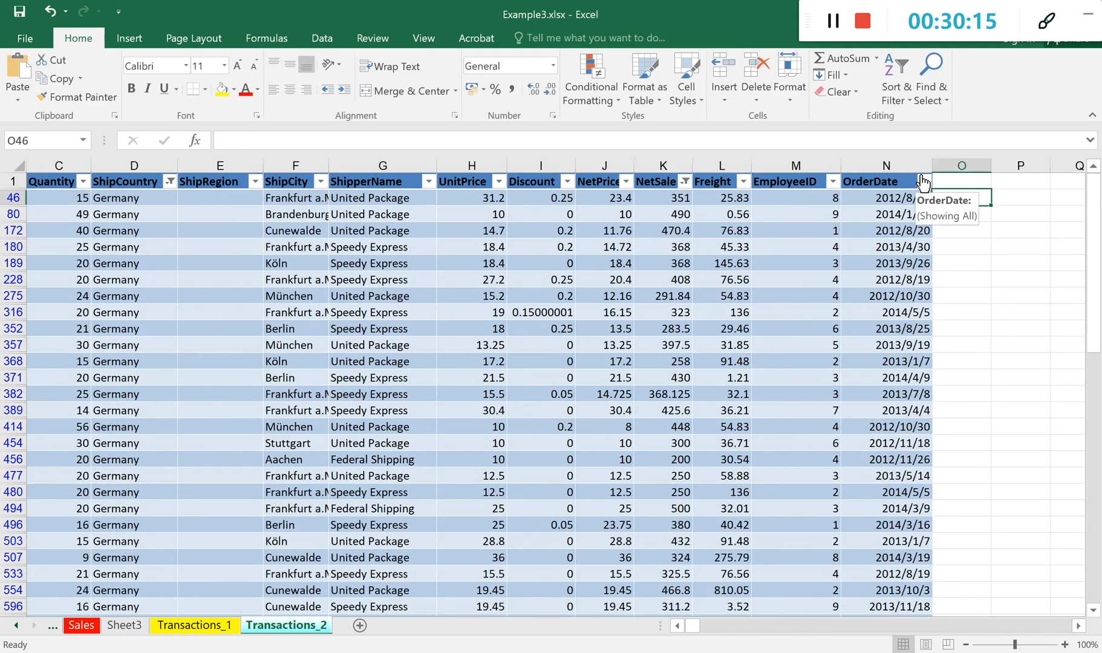
left_click(676, 626)
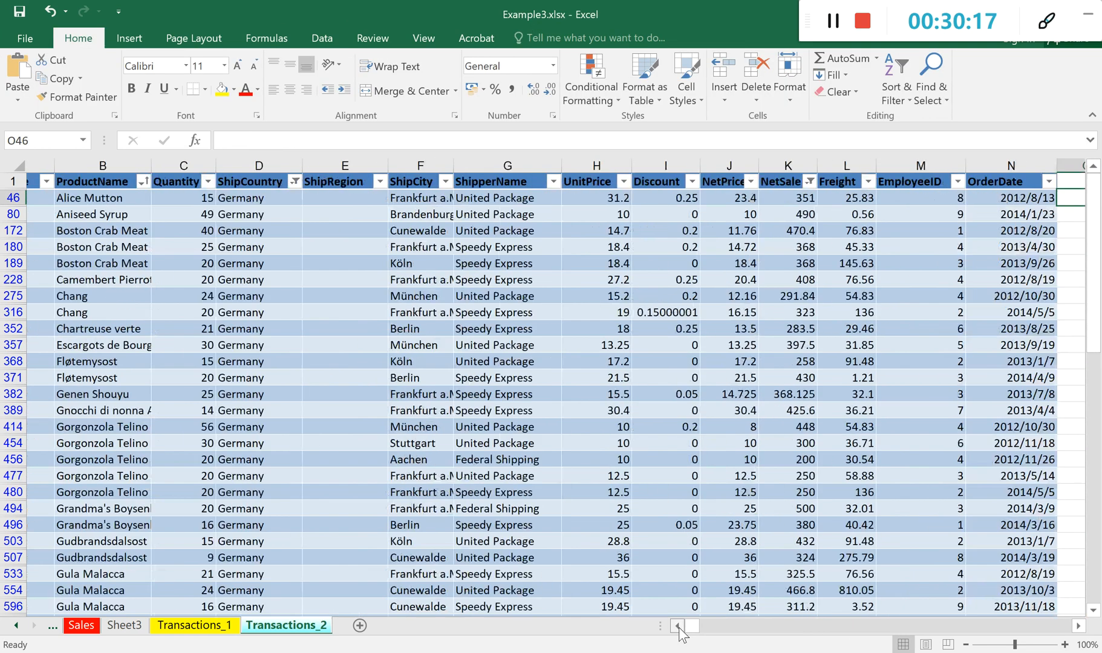
left_click(677, 625)
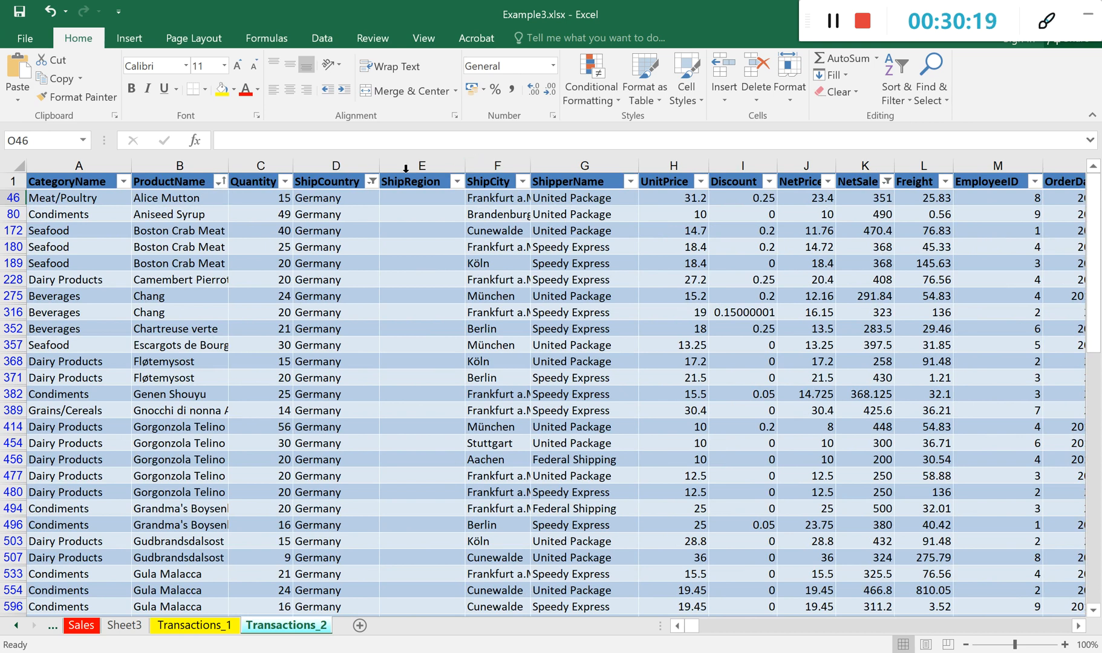
left_click(372, 182)
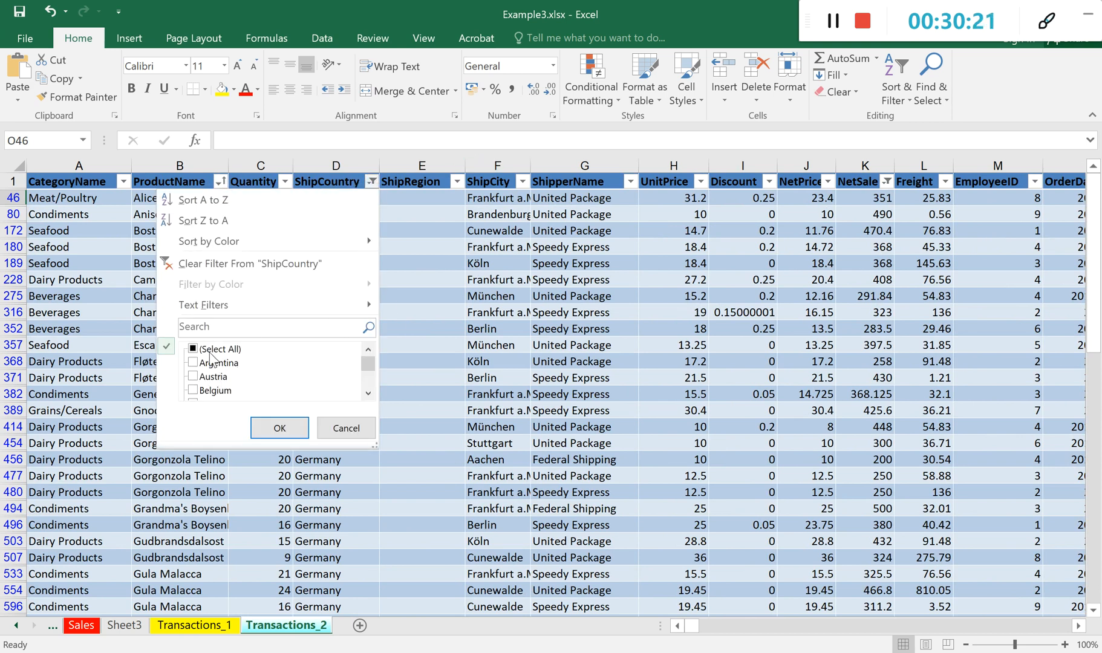
left_click(284, 430)
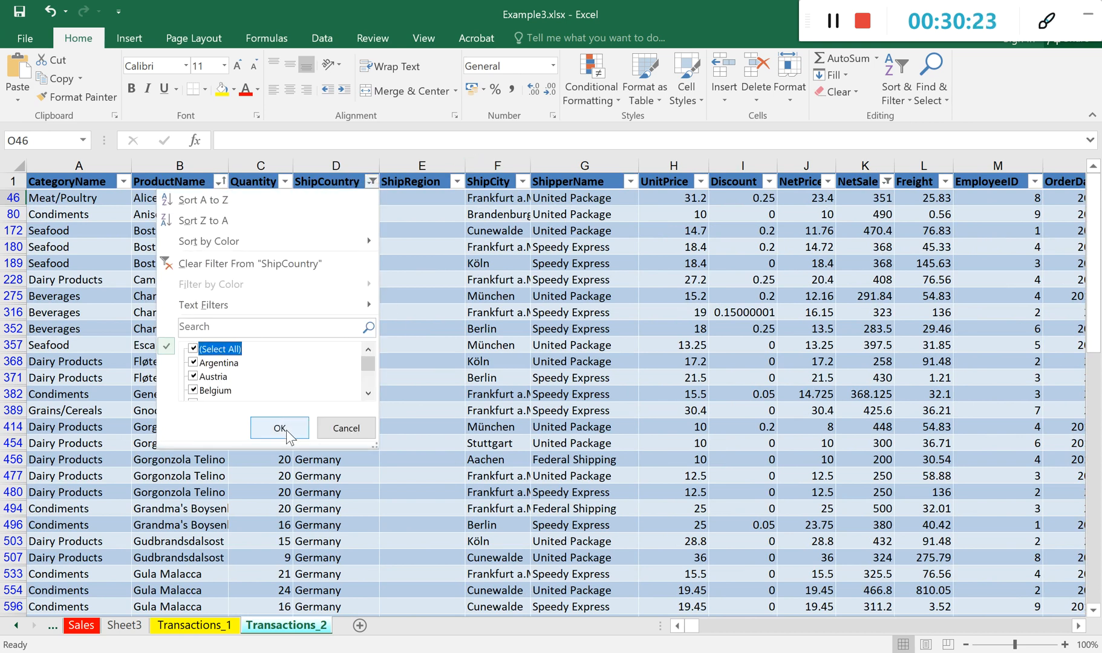
Remove the number restriction by selecting all values in the NetSale filter.
mouse_move(693, 628)
left_mouse_down()
mouse_move(702, 632)
mouse_move(683, 631)
left_mouse_up()
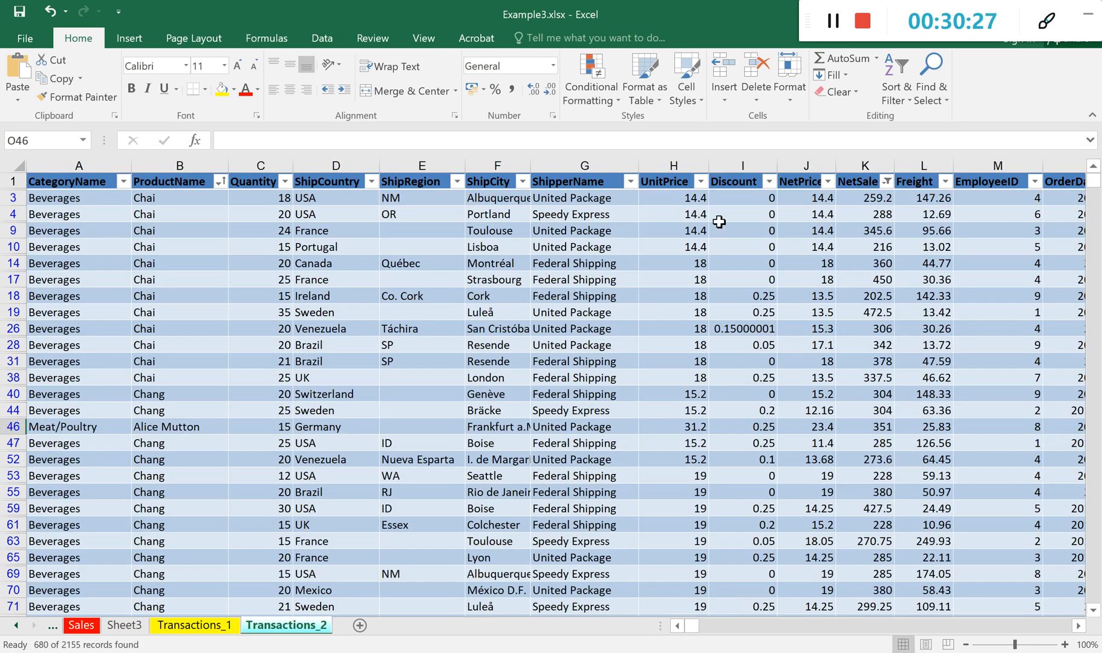
left_click(886, 181)
left_click(721, 350)
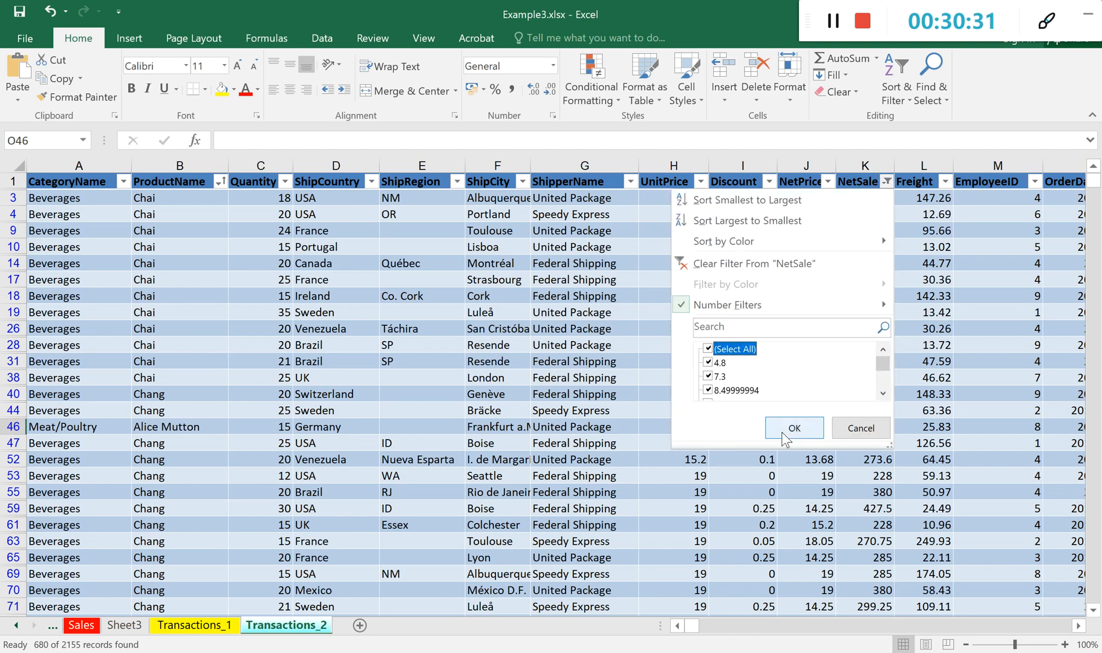
left_click(794, 428)
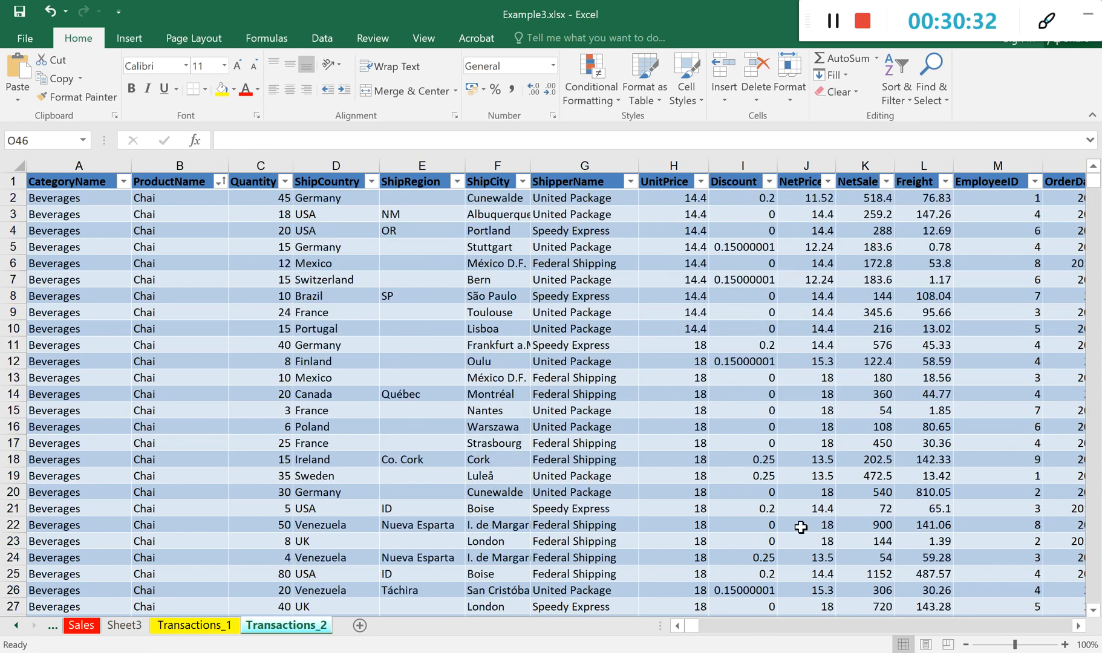
left_click(1078, 626)
left_click(1078, 626)
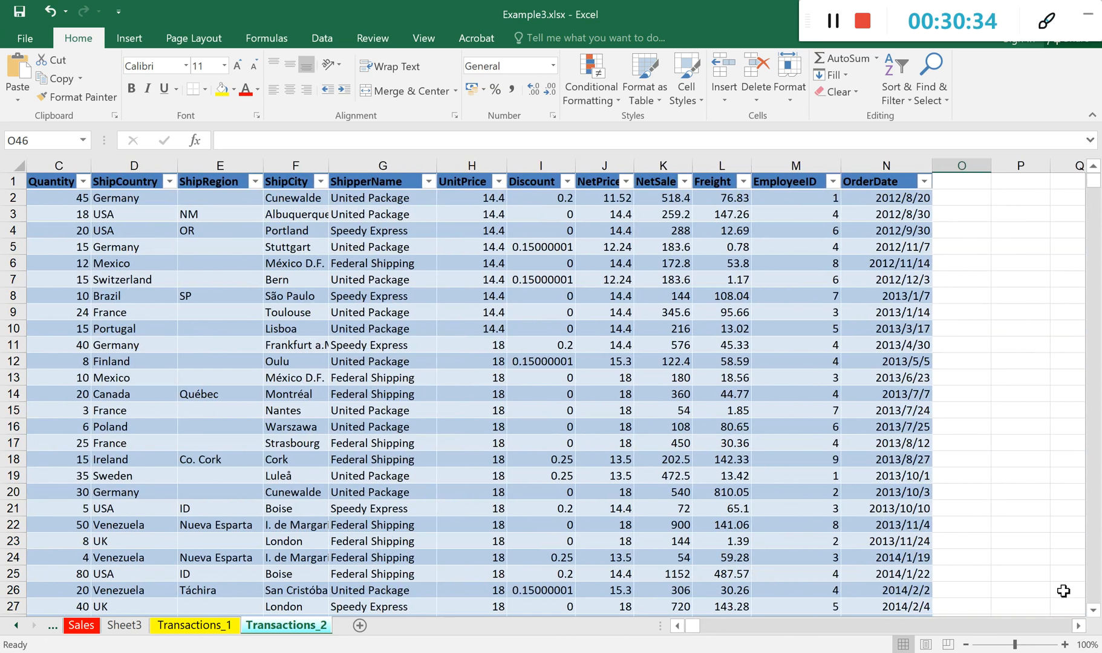
left_click(924, 182)
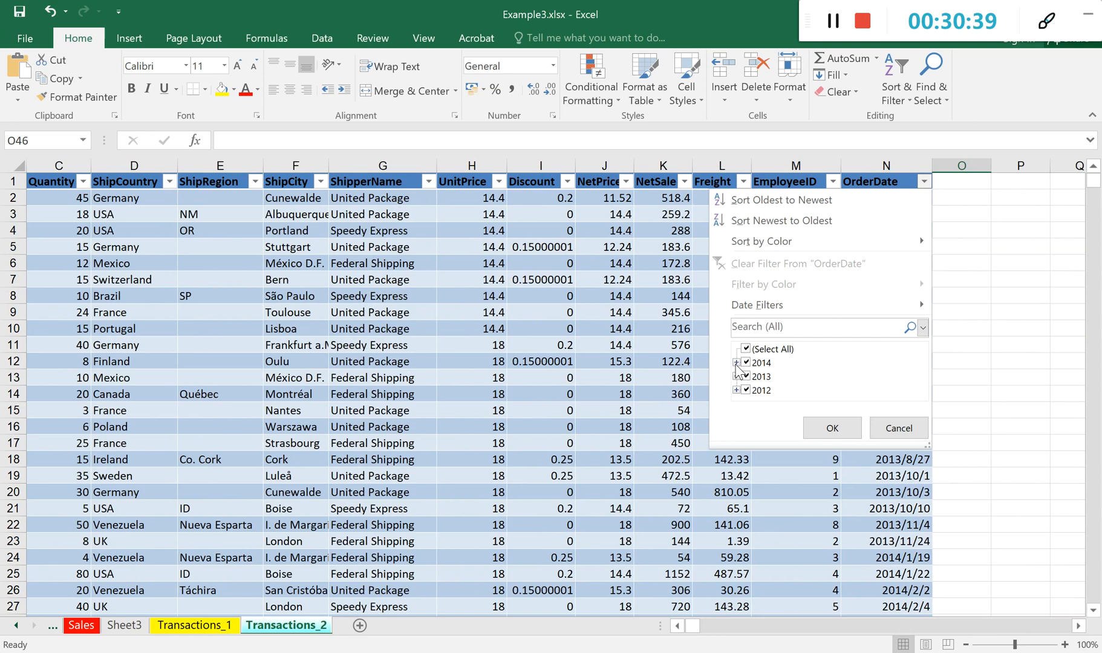
left_click(751, 354)
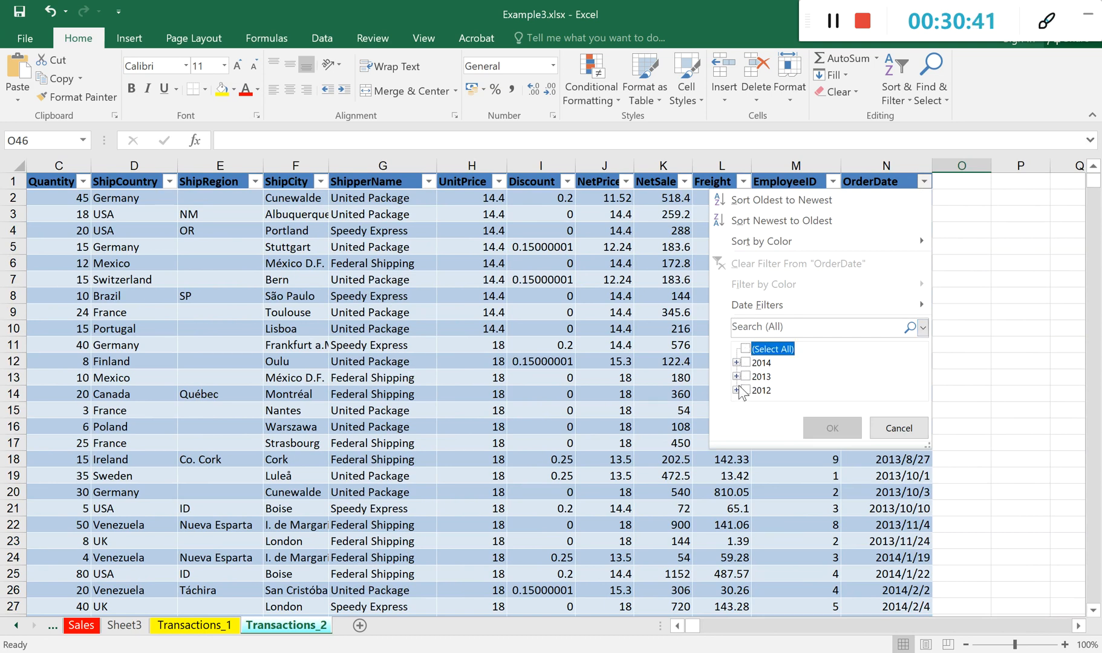
left_click(736, 389)
left_click(736, 349)
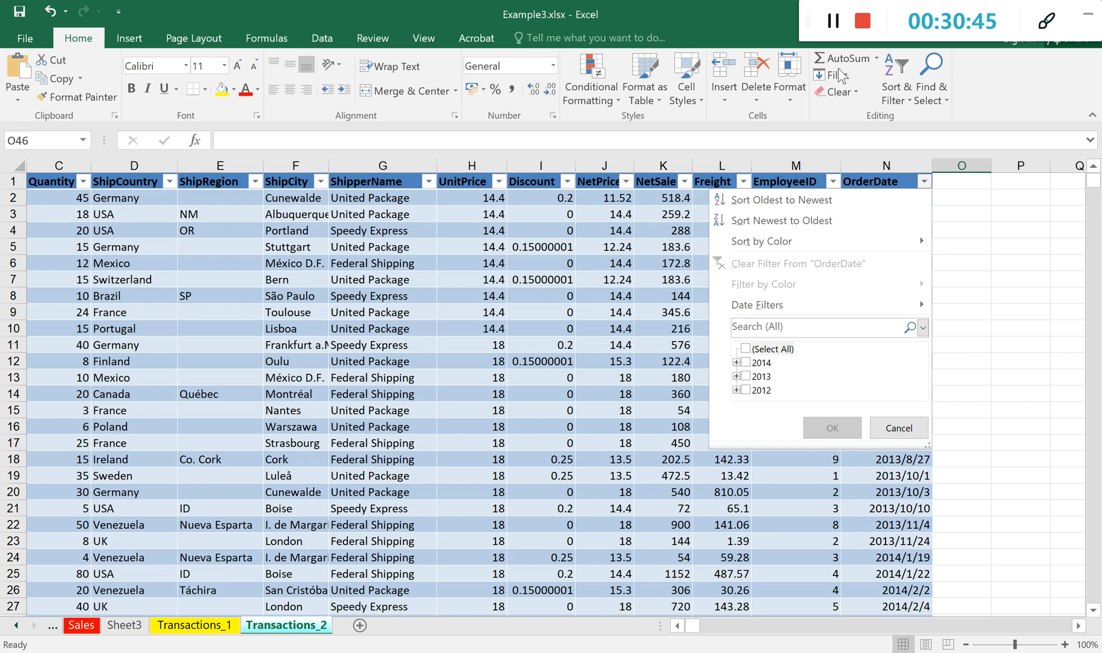
key("Escape")
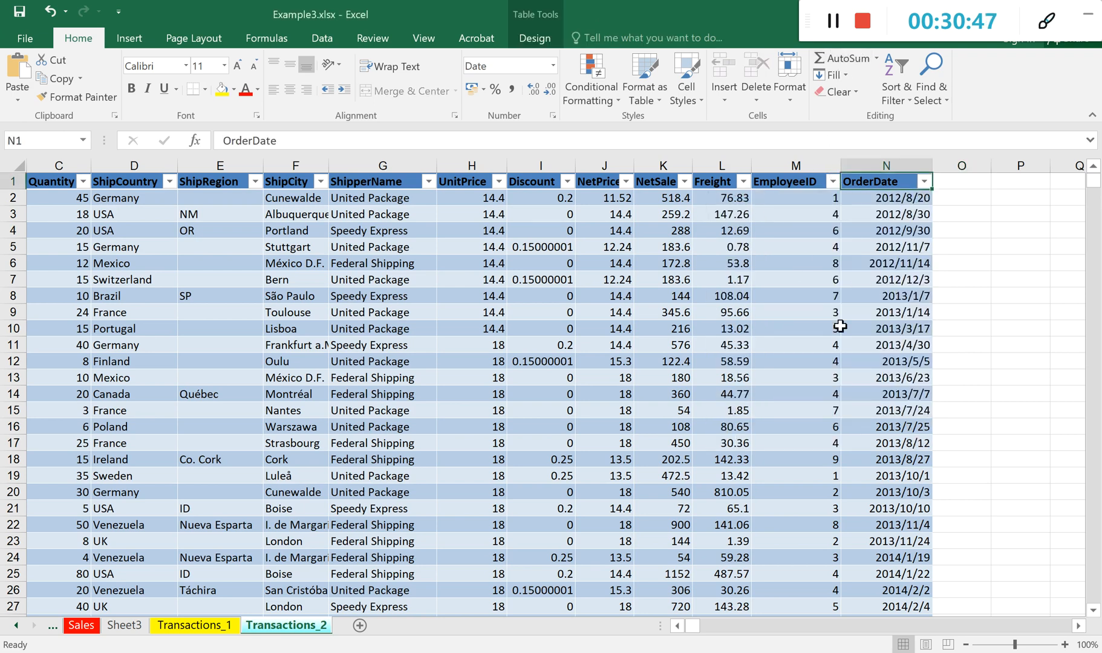
Filter the OrderDate column to show only dates in the second quarter of 2013, April through June.
left_click(925, 181)
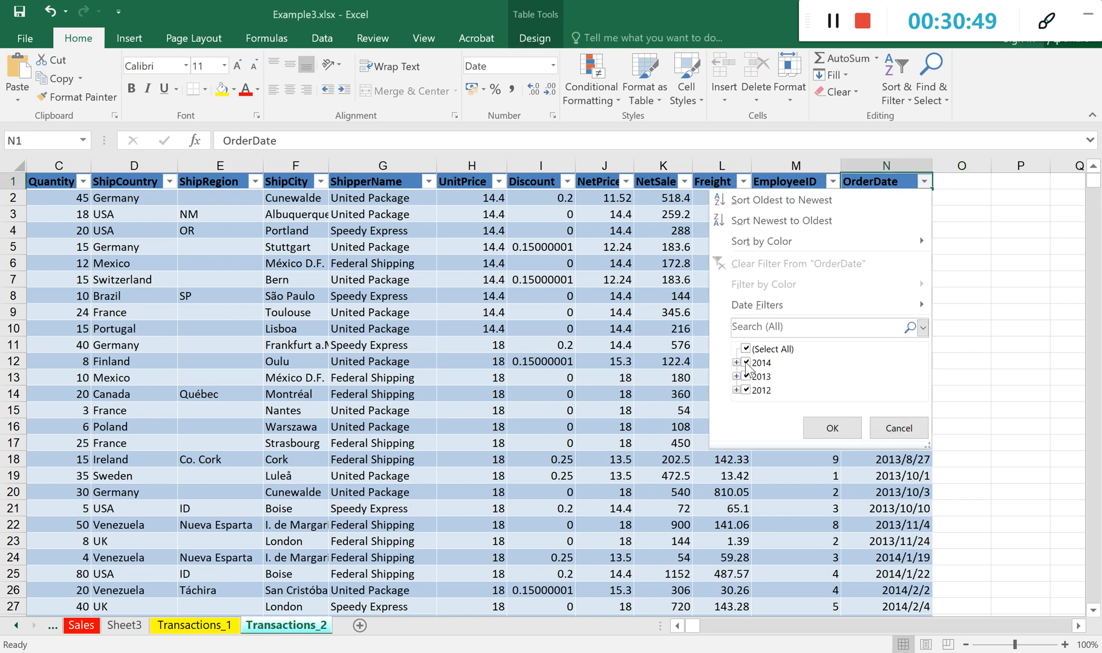
left_click(737, 362)
left_click(744, 349)
left_click(736, 349)
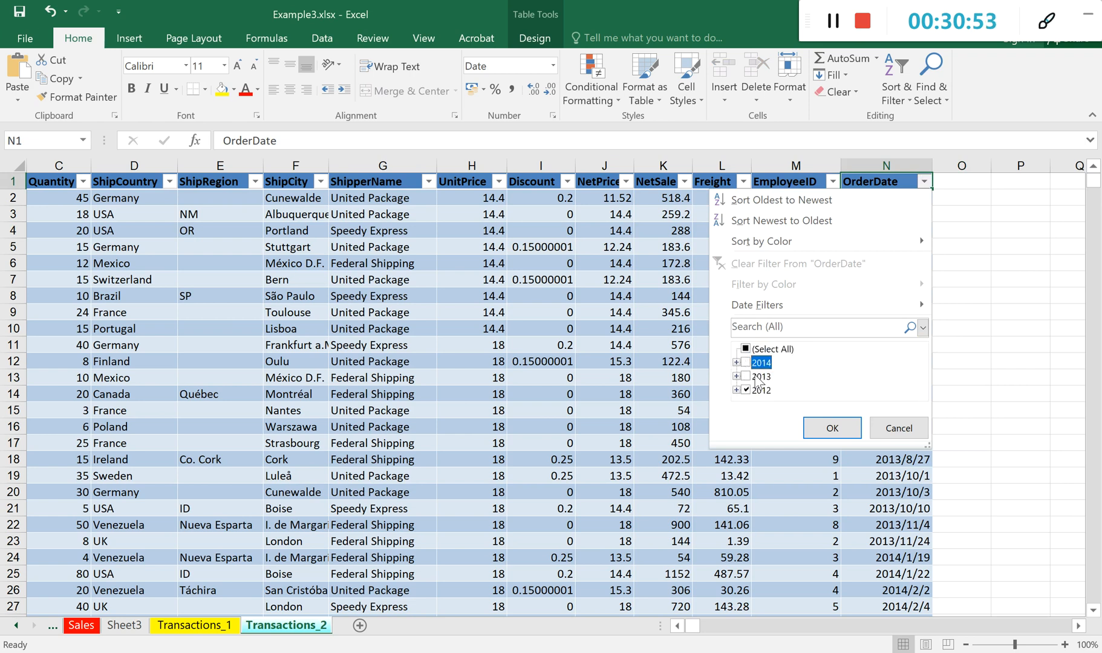
left_click(746, 390)
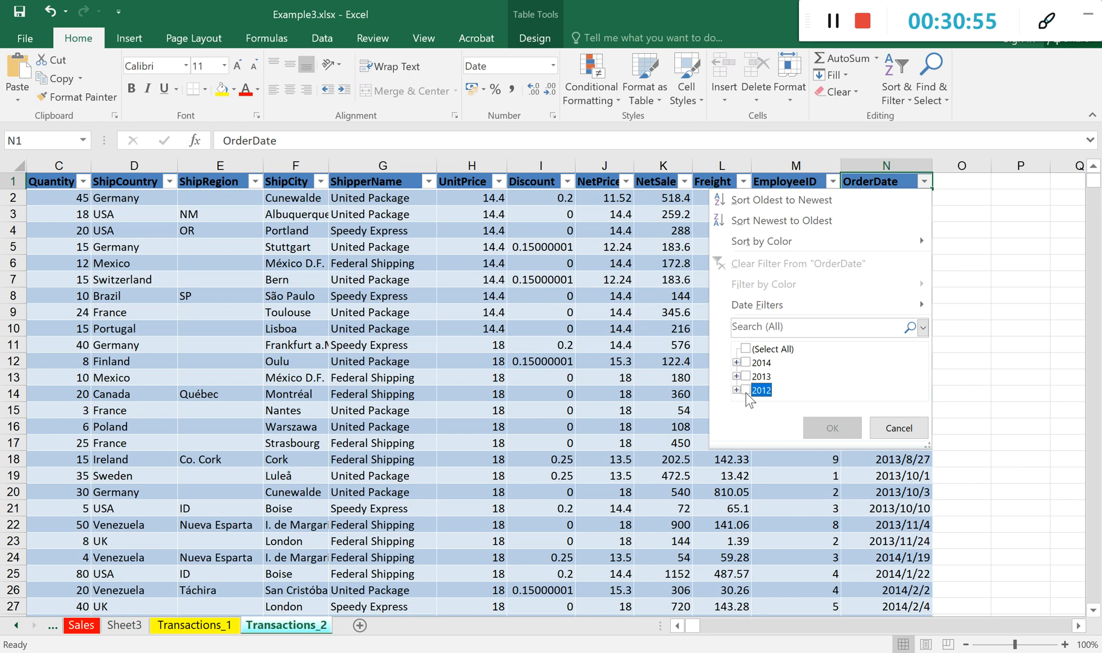
left_click(746, 376)
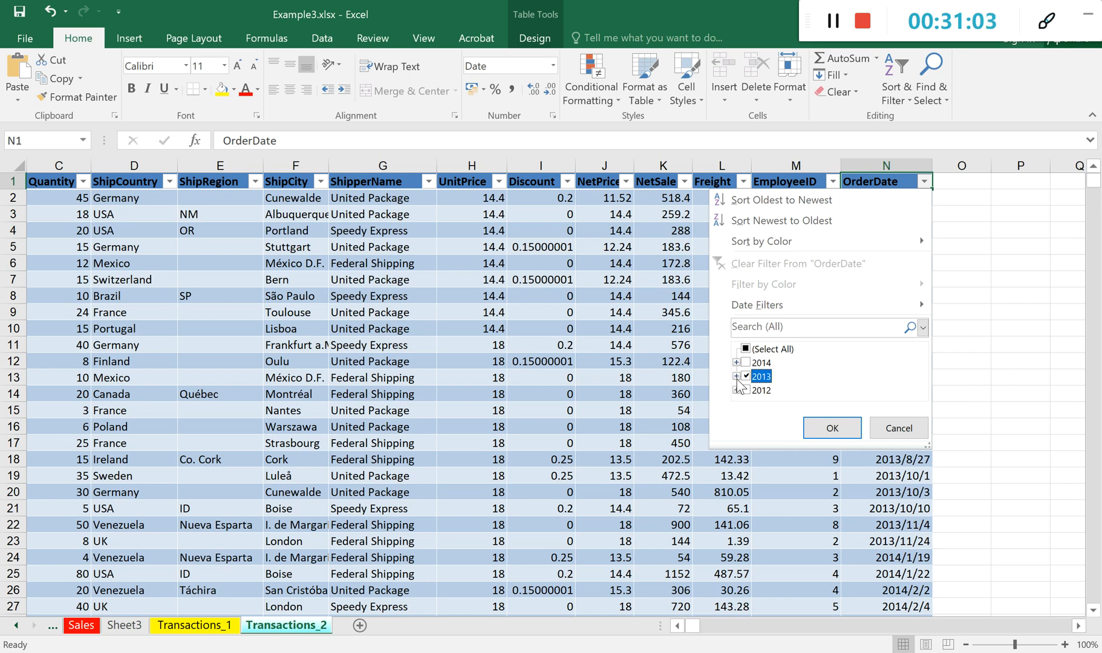
left_click(736, 376)
left_click(755, 364)
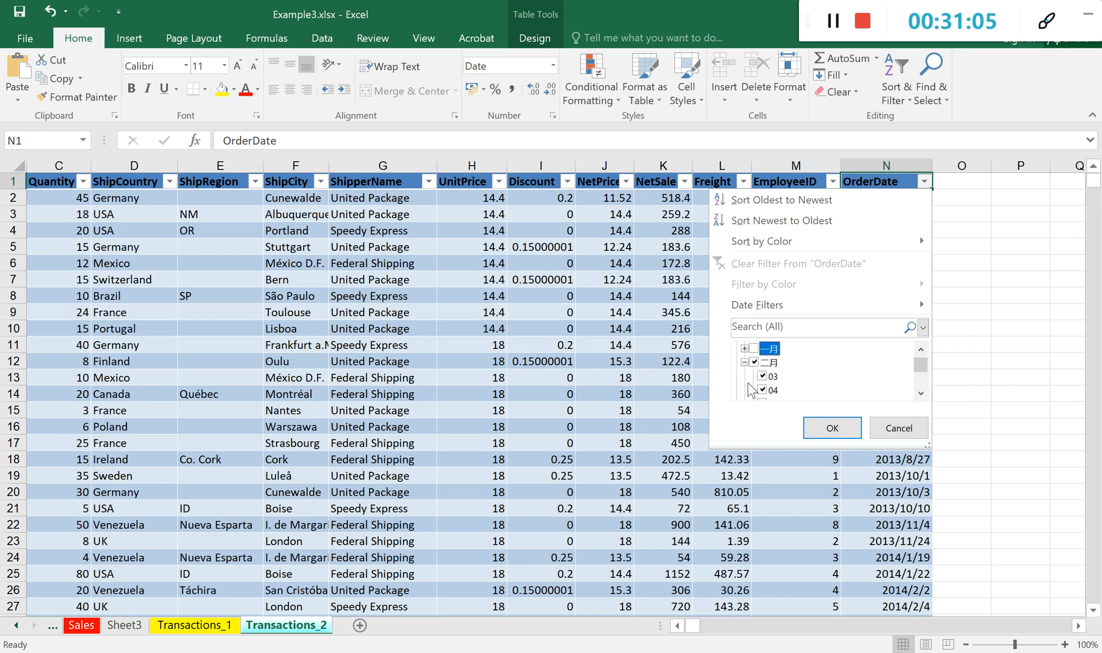
scroll(760, 365, "up", 1)
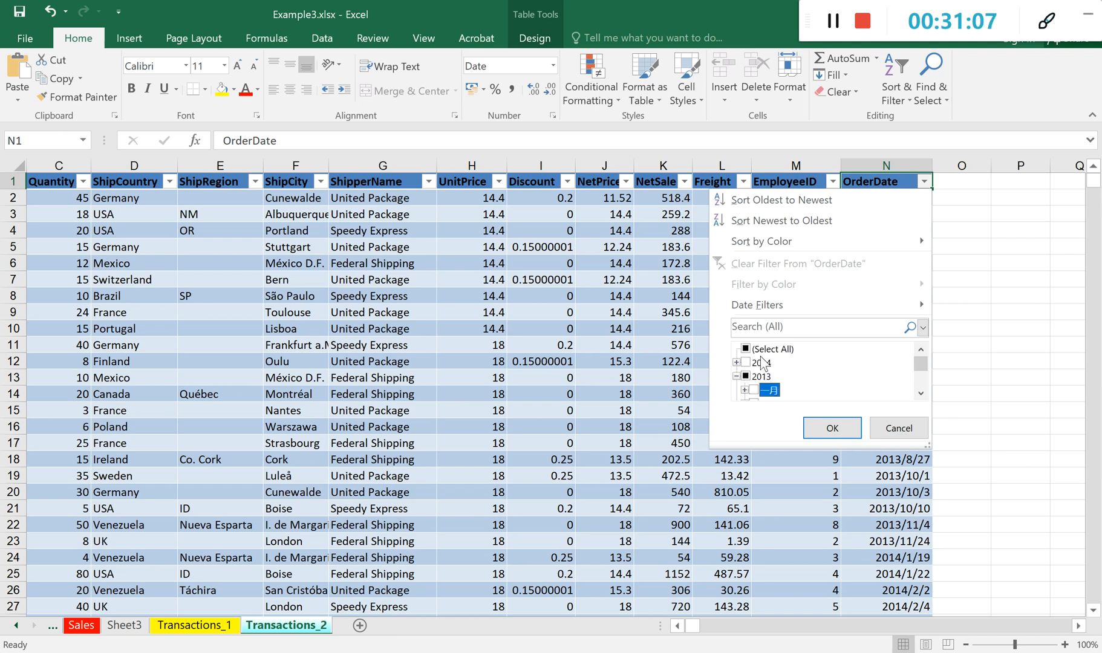
left_click(899, 428)
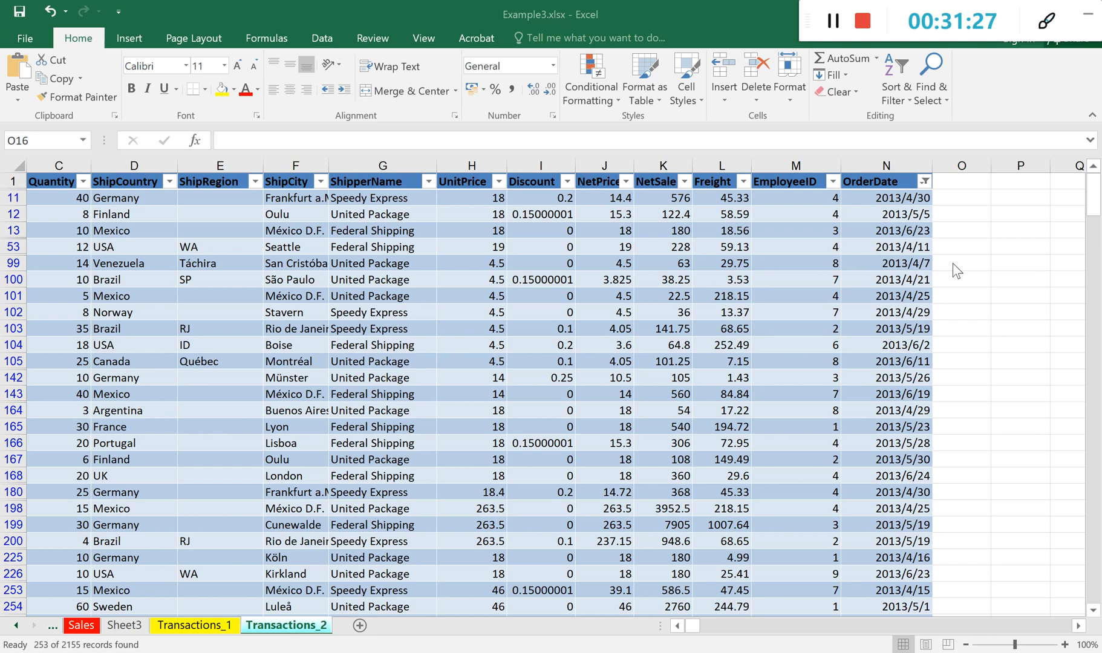
Filter the Quantity column to show only values greater than 20.
left_click(677, 627)
left_click(677, 627)
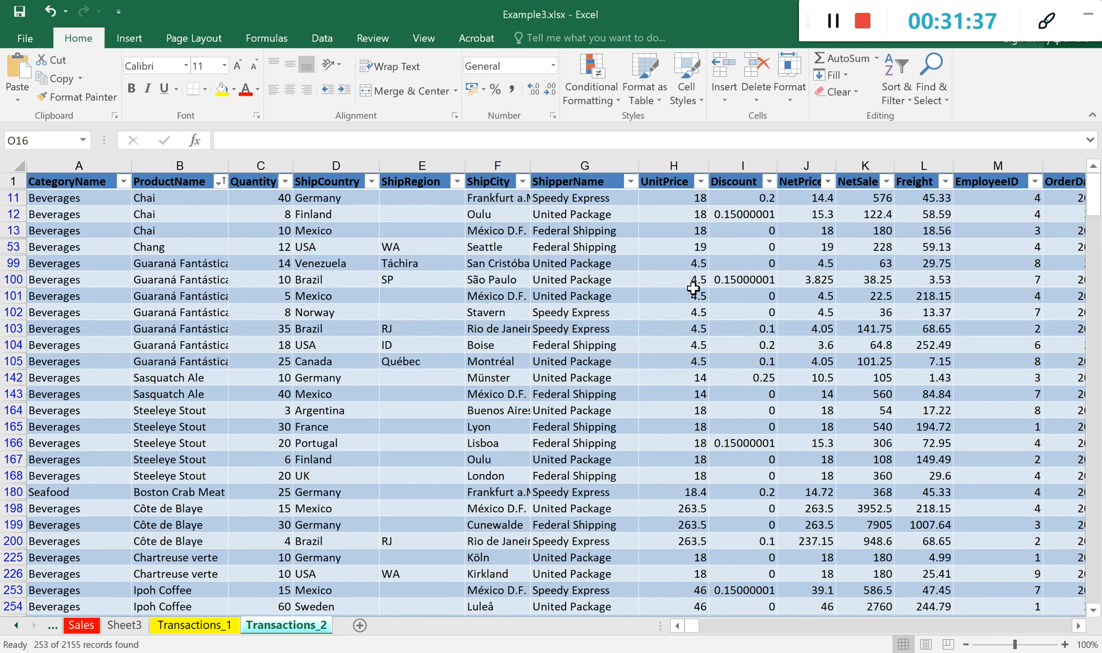
left_click(285, 181)
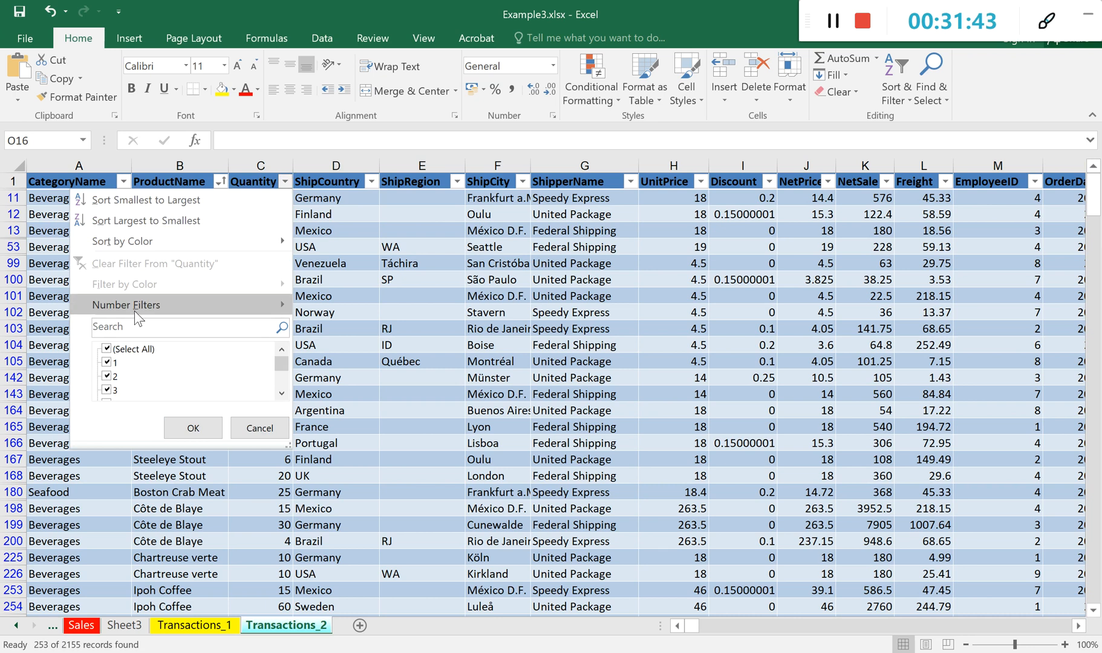
mouse_move(140, 315)
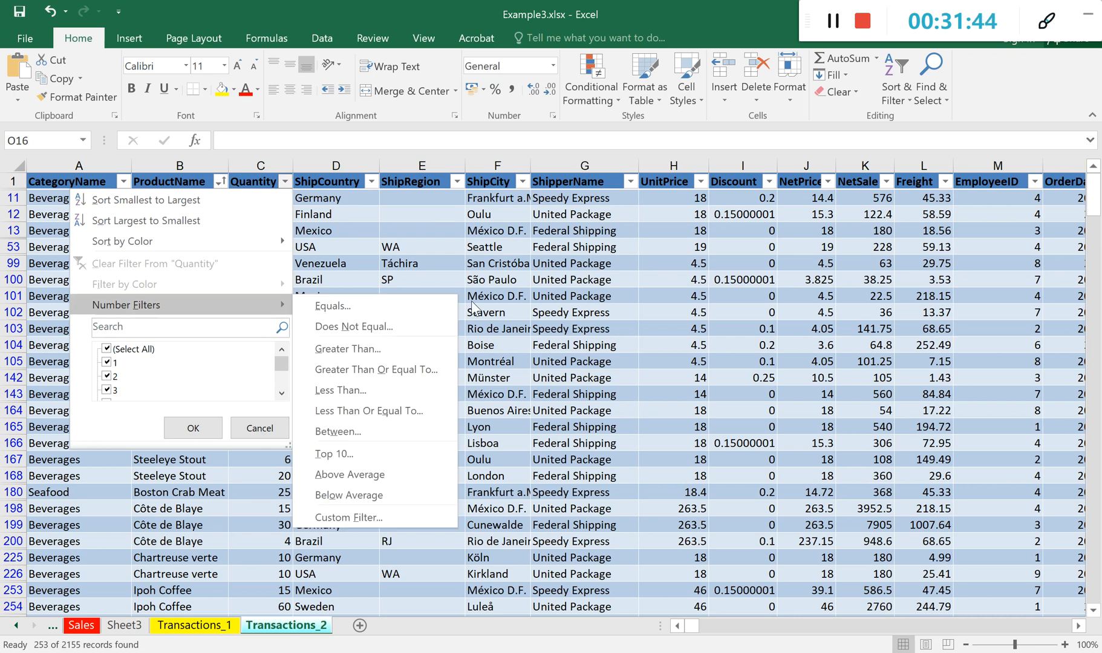
left_click(387, 349)
type("20")
left_click(630, 291)
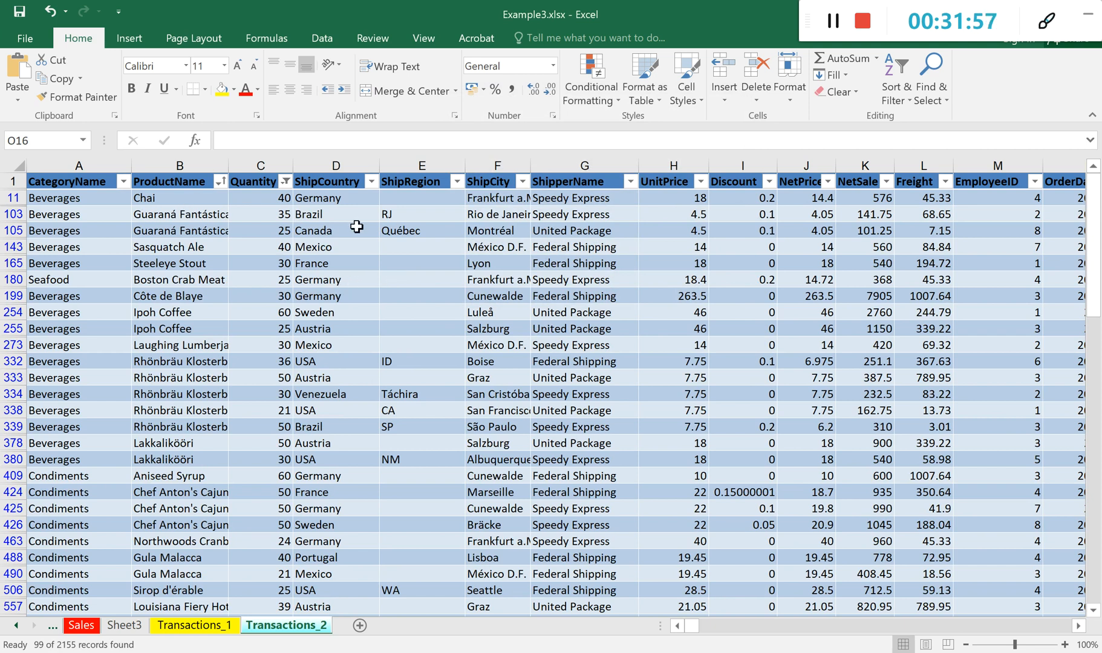
Sort the filtered table by ShipCountry and by ShipperName, both from A to Z, and look through the rows.
left_click(373, 184)
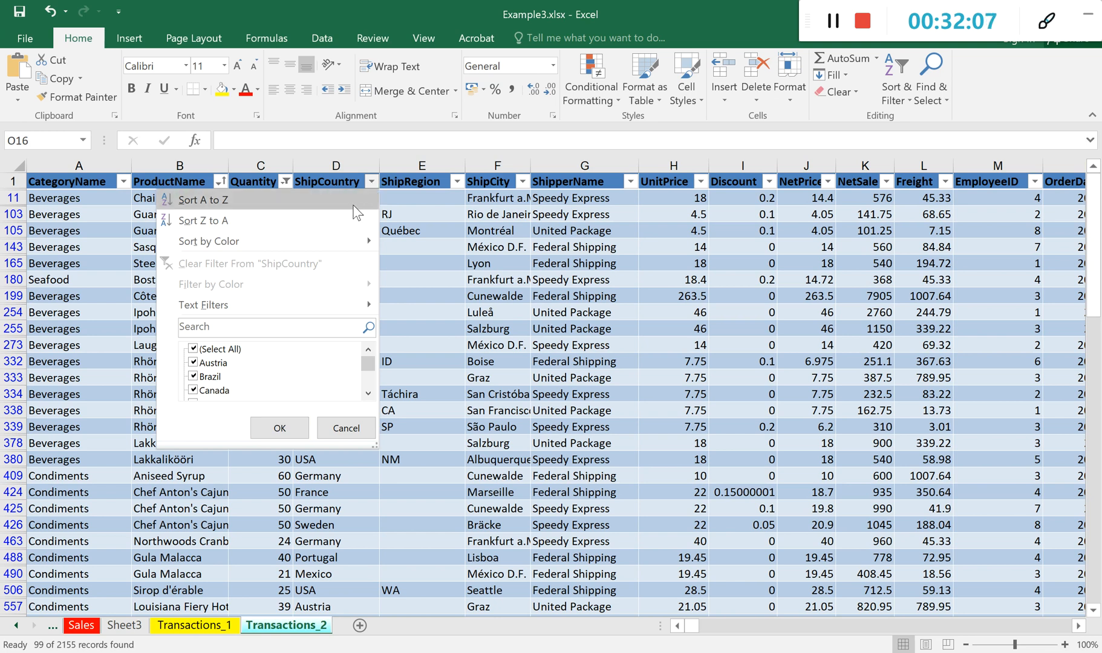
left_click(354, 205)
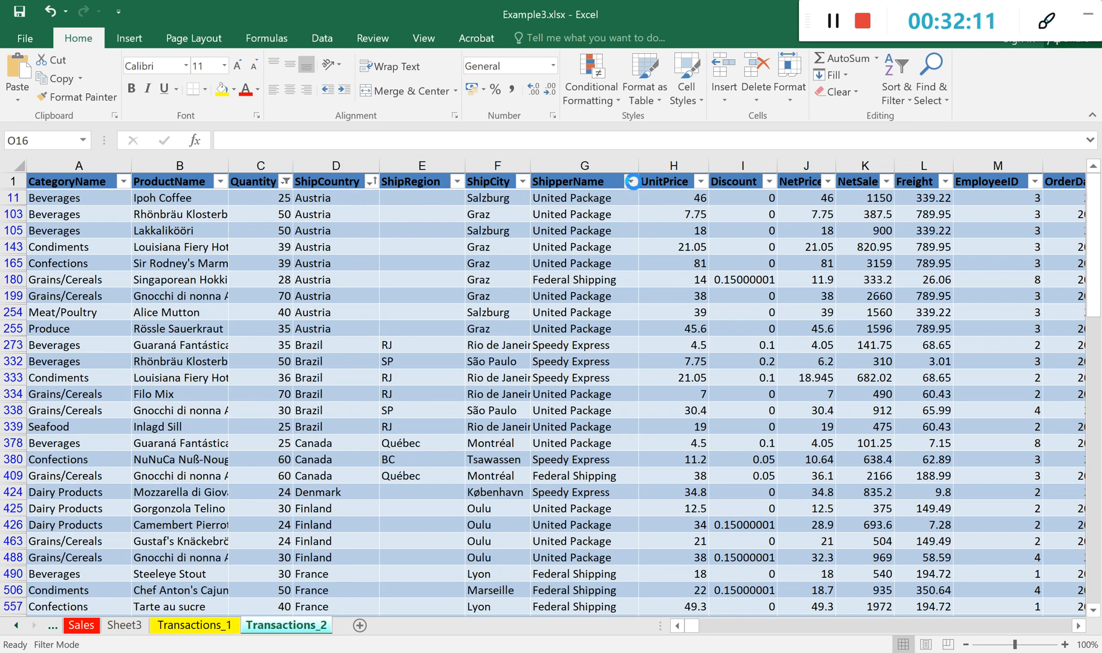
left_click(630, 182)
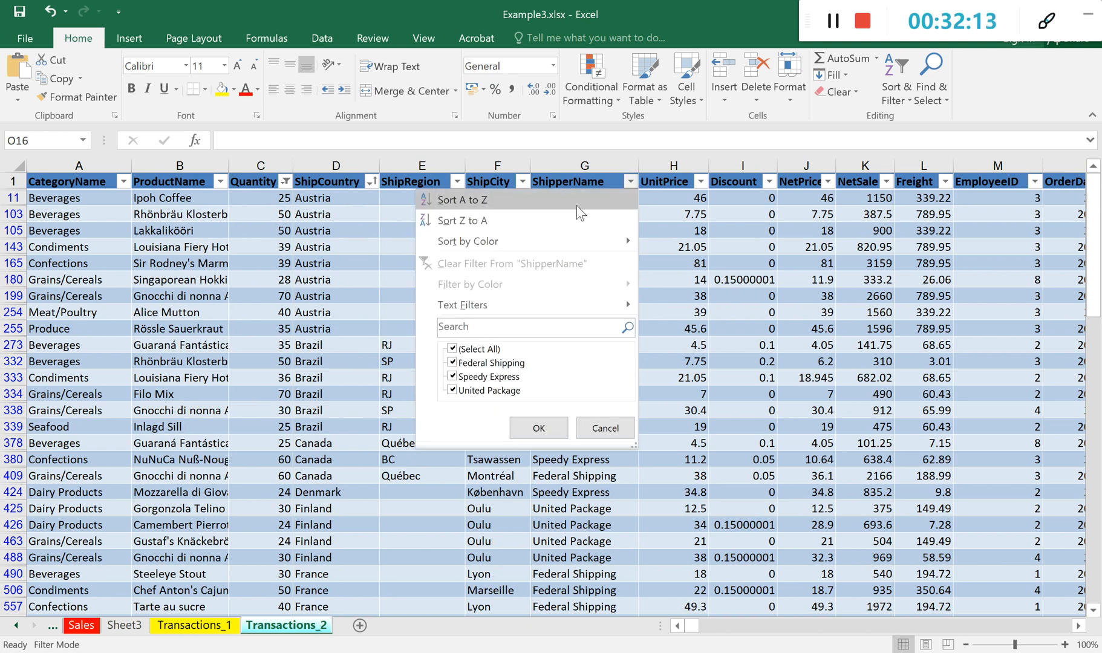
left_click(577, 205)
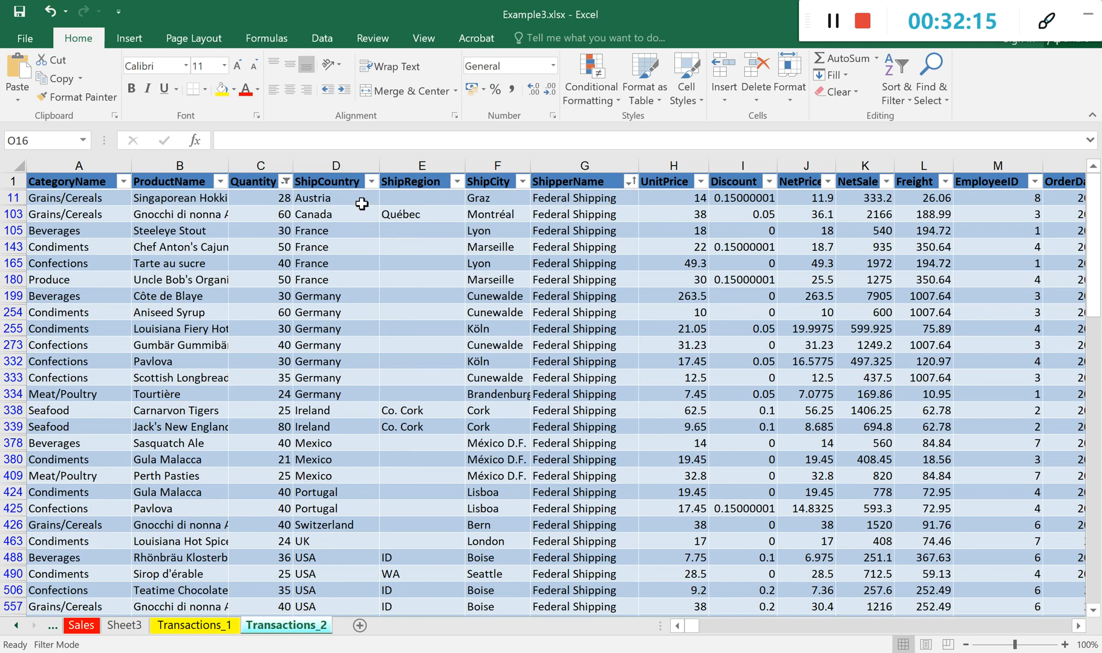
scroll(605, 274, "down", 1)
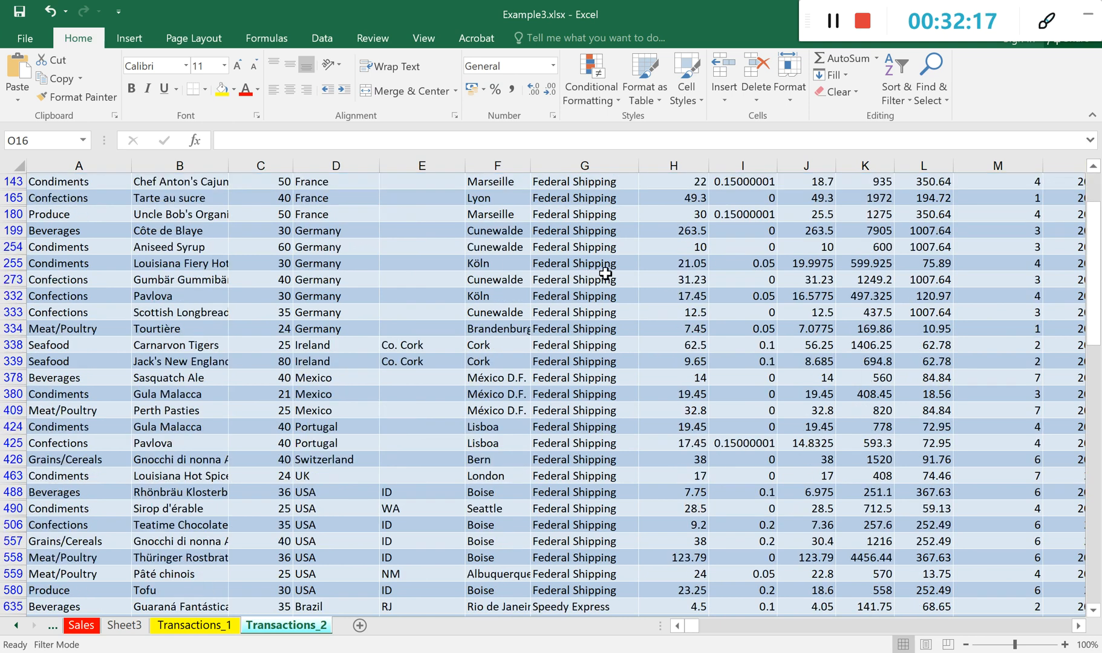
scroll(605, 273, "down", 11)
scroll(606, 272, "up", 6)
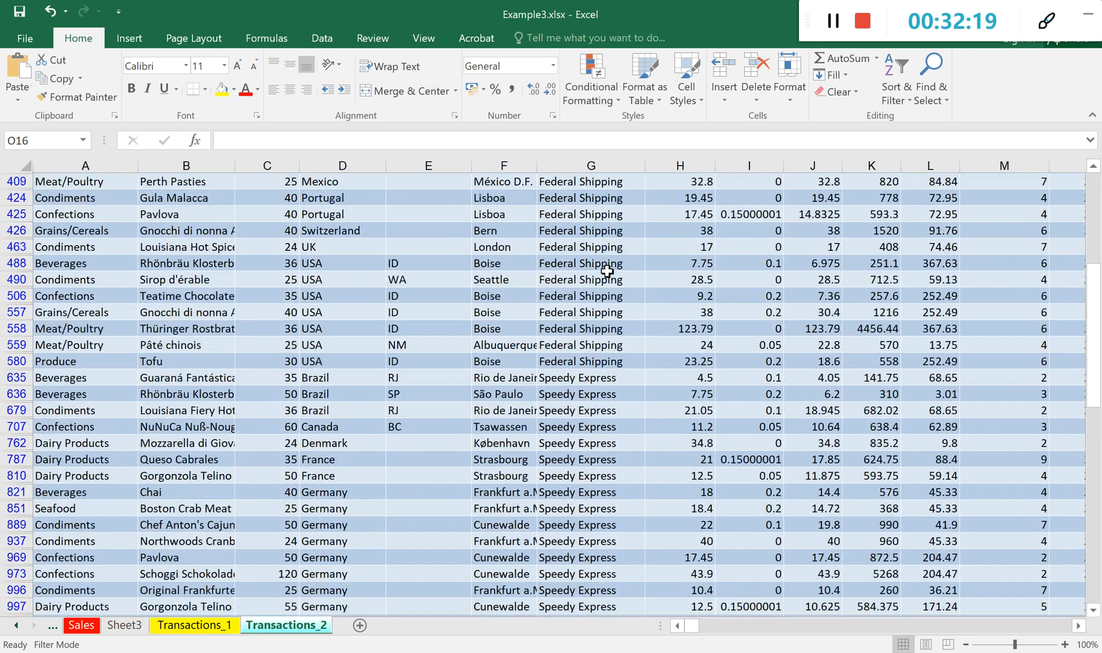
scroll(607, 271, "up", 6)
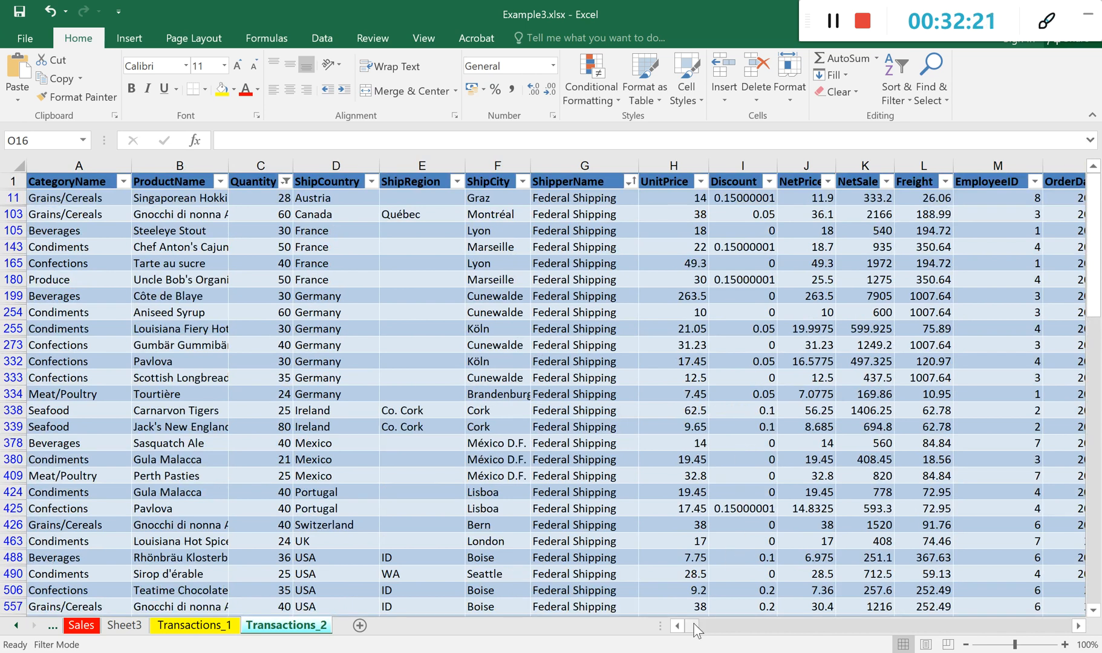
left_click_drag(696, 629, 648, 626)
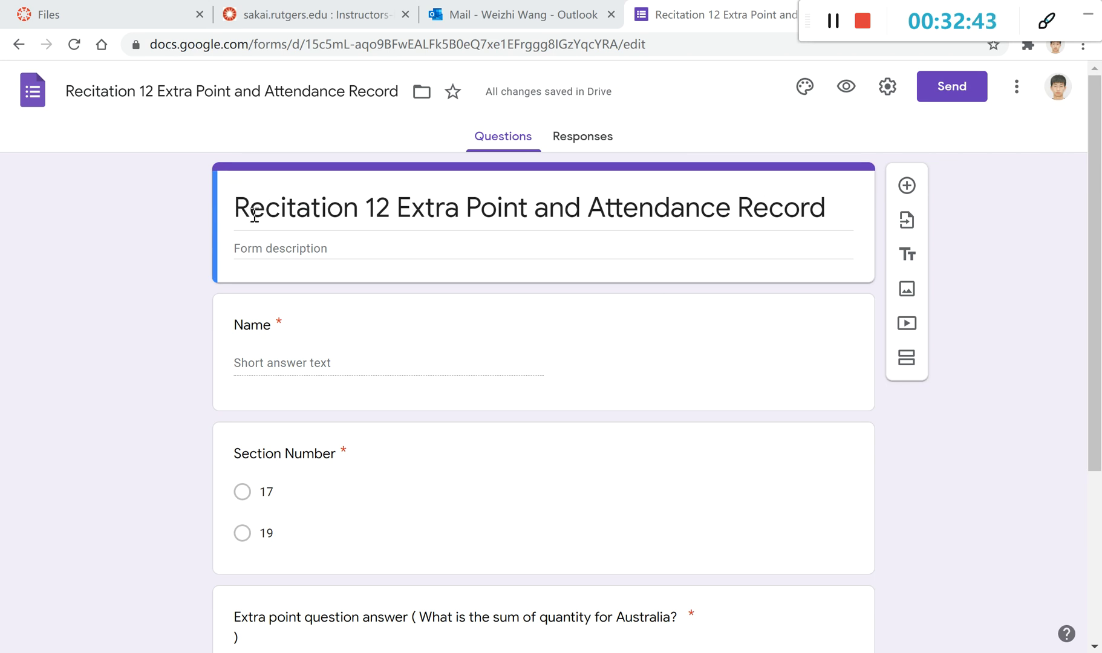
Review the name, section number, extra point and feedback questions of the Recitation 12 attendance form in Google Forms.
scroll(411, 302, "down", 4)
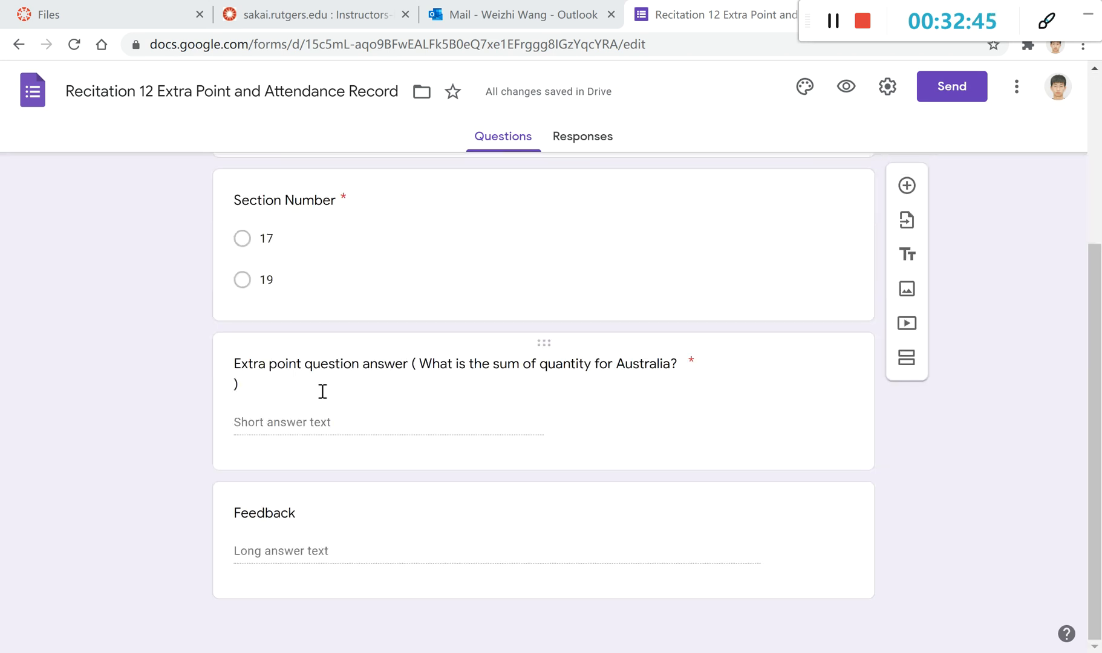
scroll(274, 382, "up", 1)
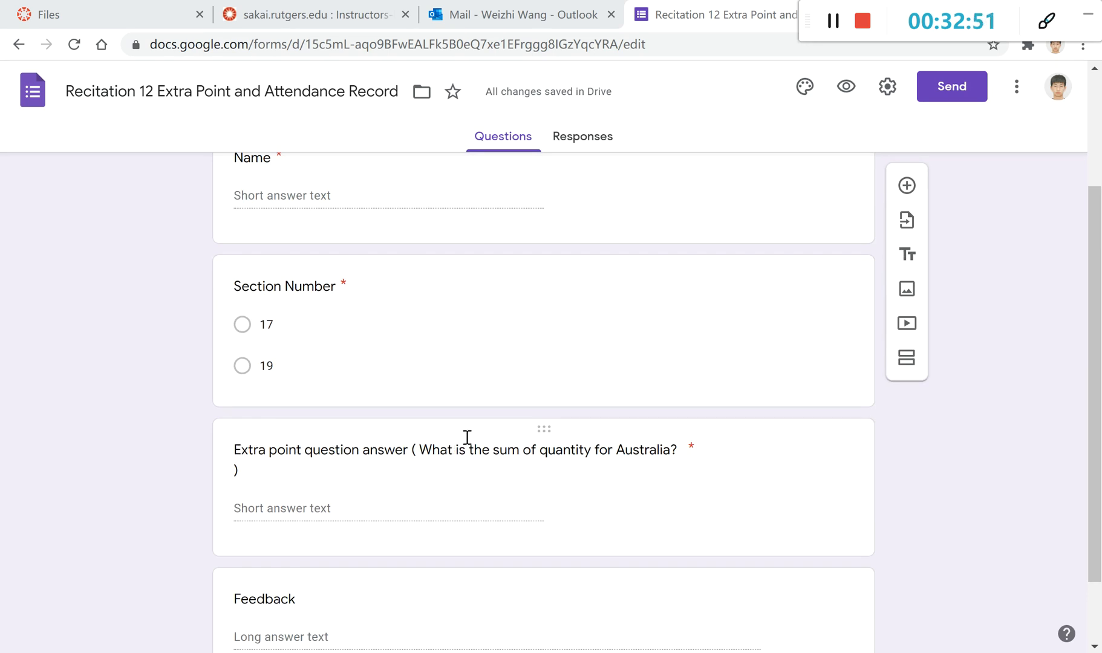
scroll(690, 371, "up", 3)
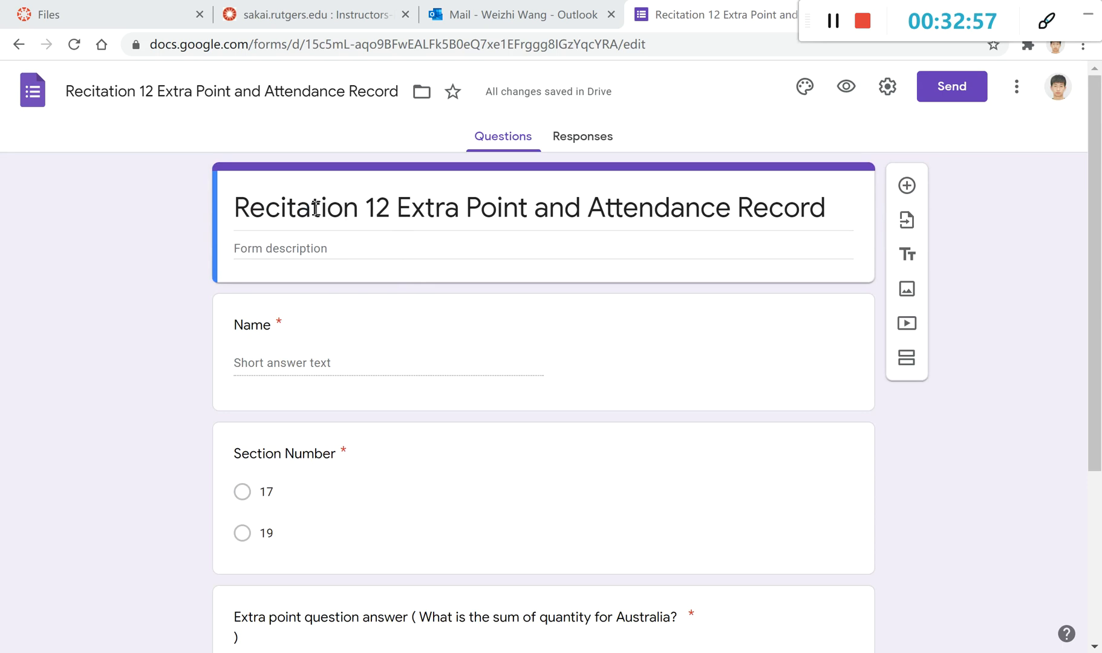
scroll(608, 411, "down", 3)
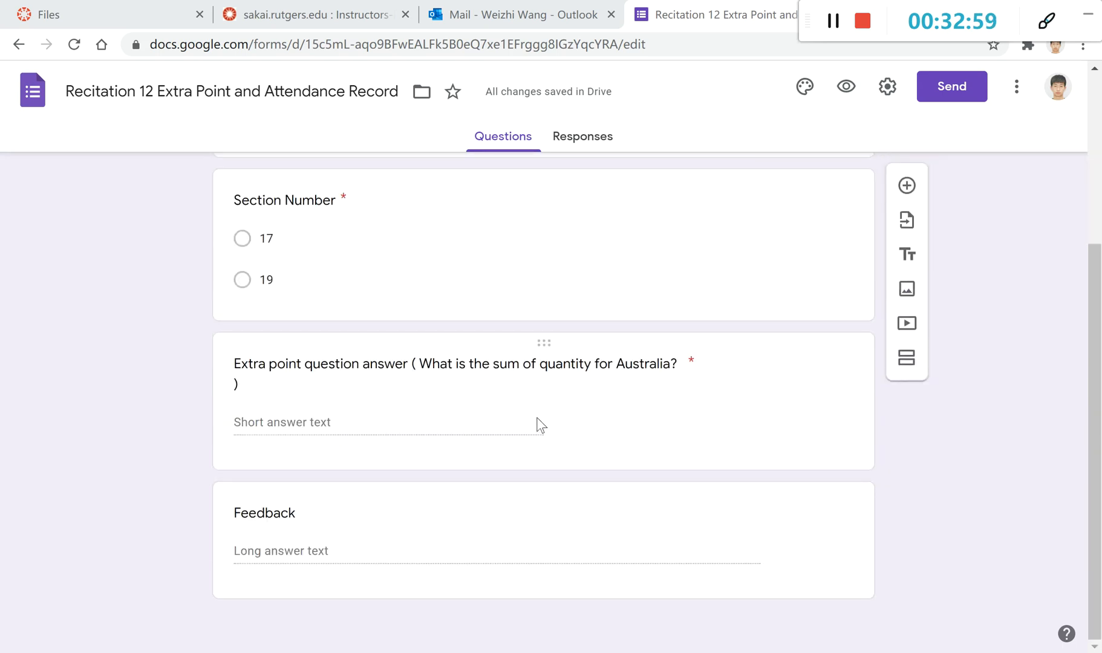
scroll(536, 423, "up", 1)
scroll(498, 397, "up", 3)
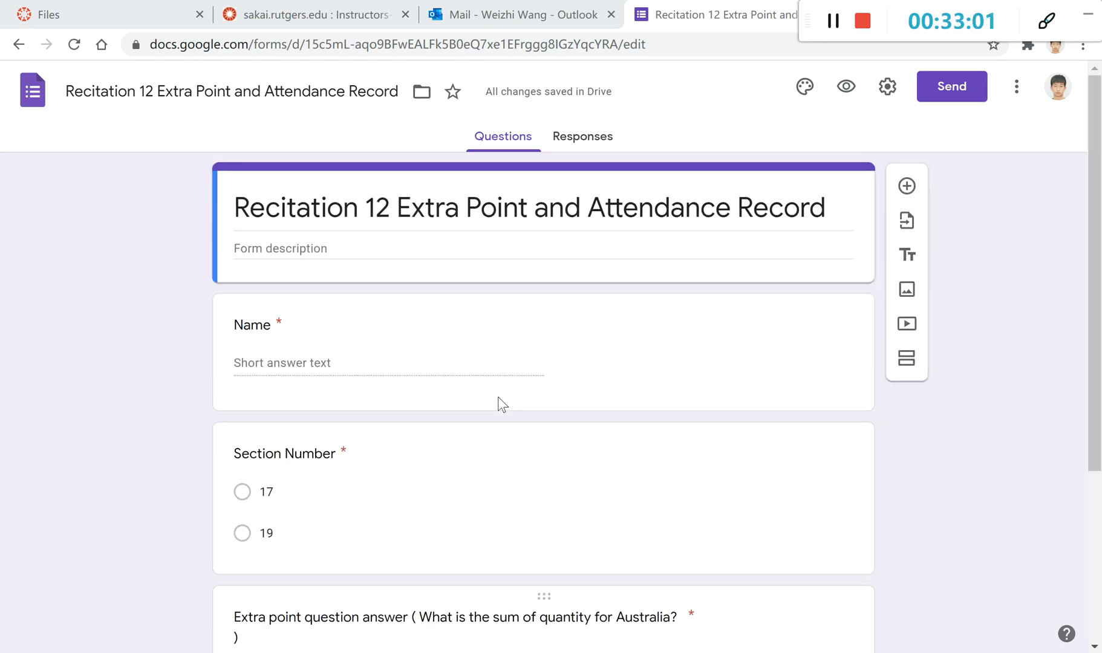